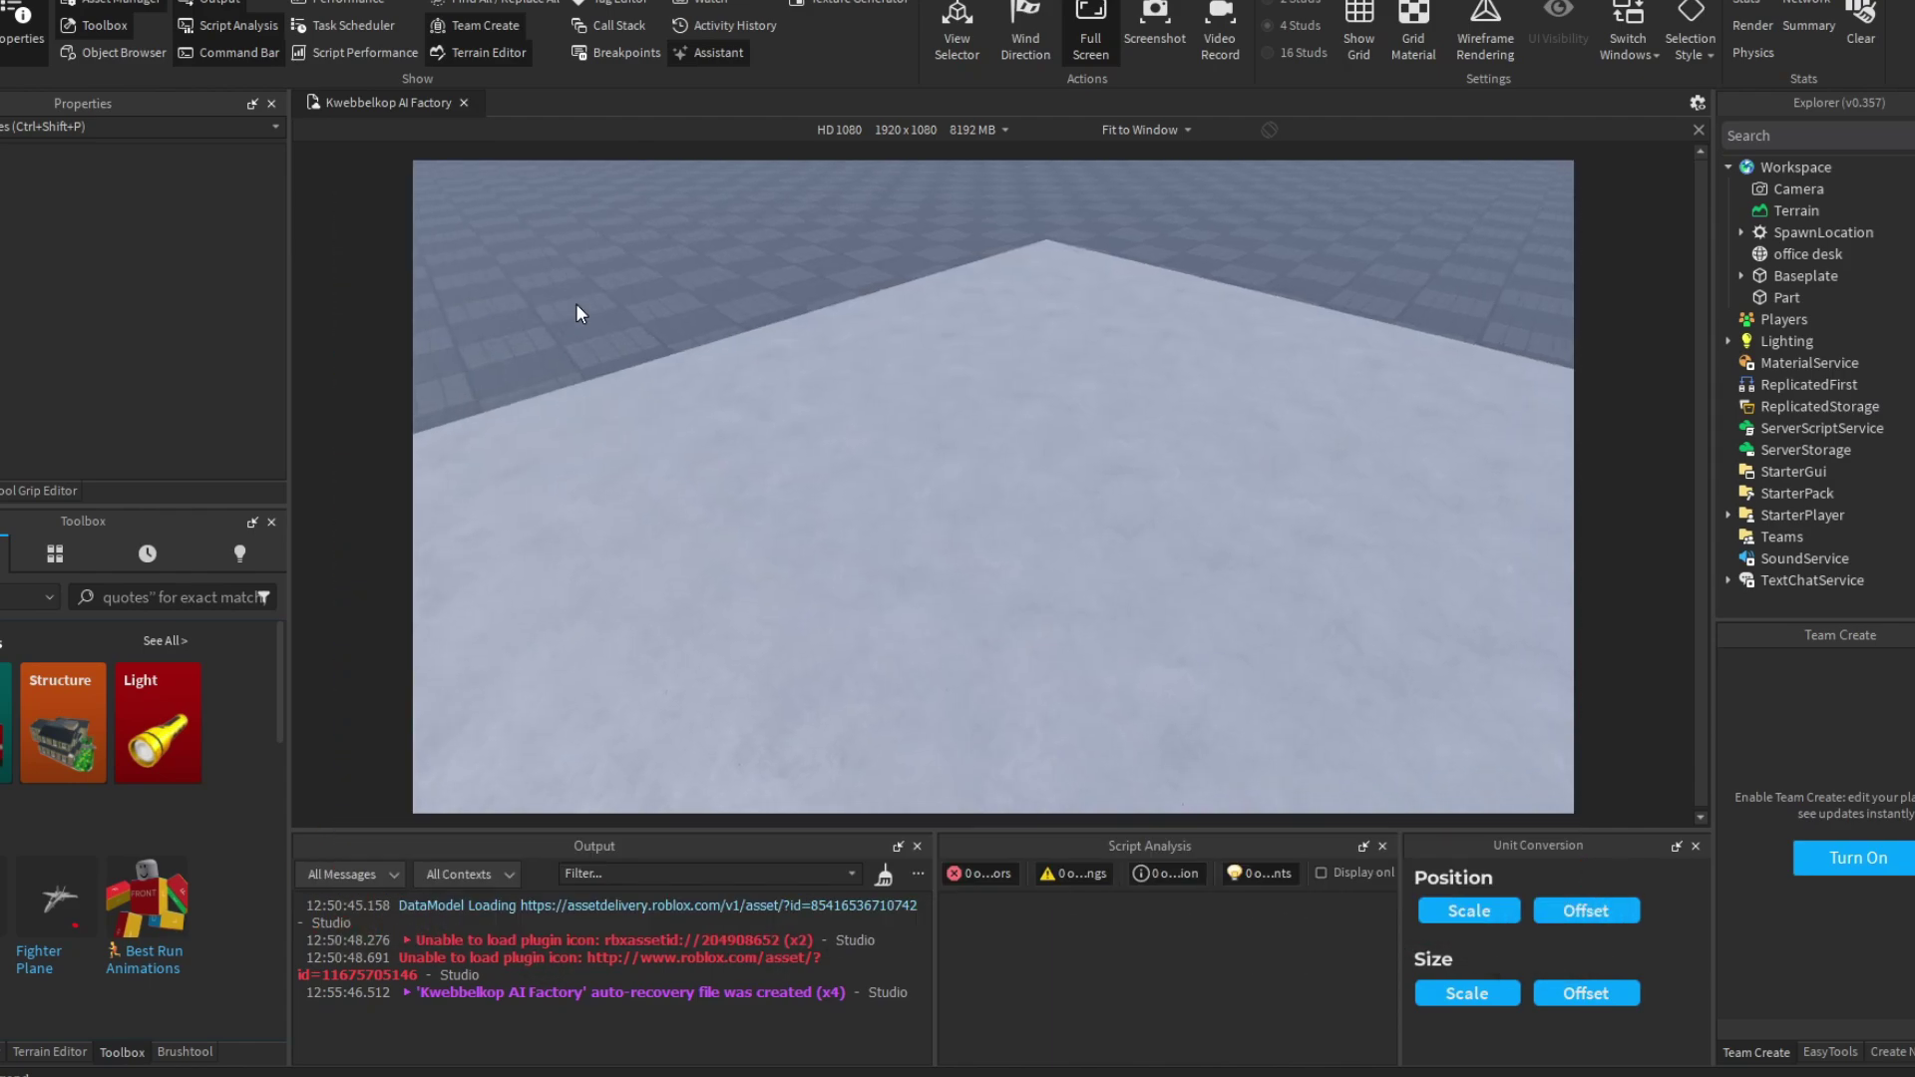
Step: Bring the office desk on the raised platform into view and examine its front and side
right_drag(576, 303, 579, 313)
key(d)
click(957, 385)
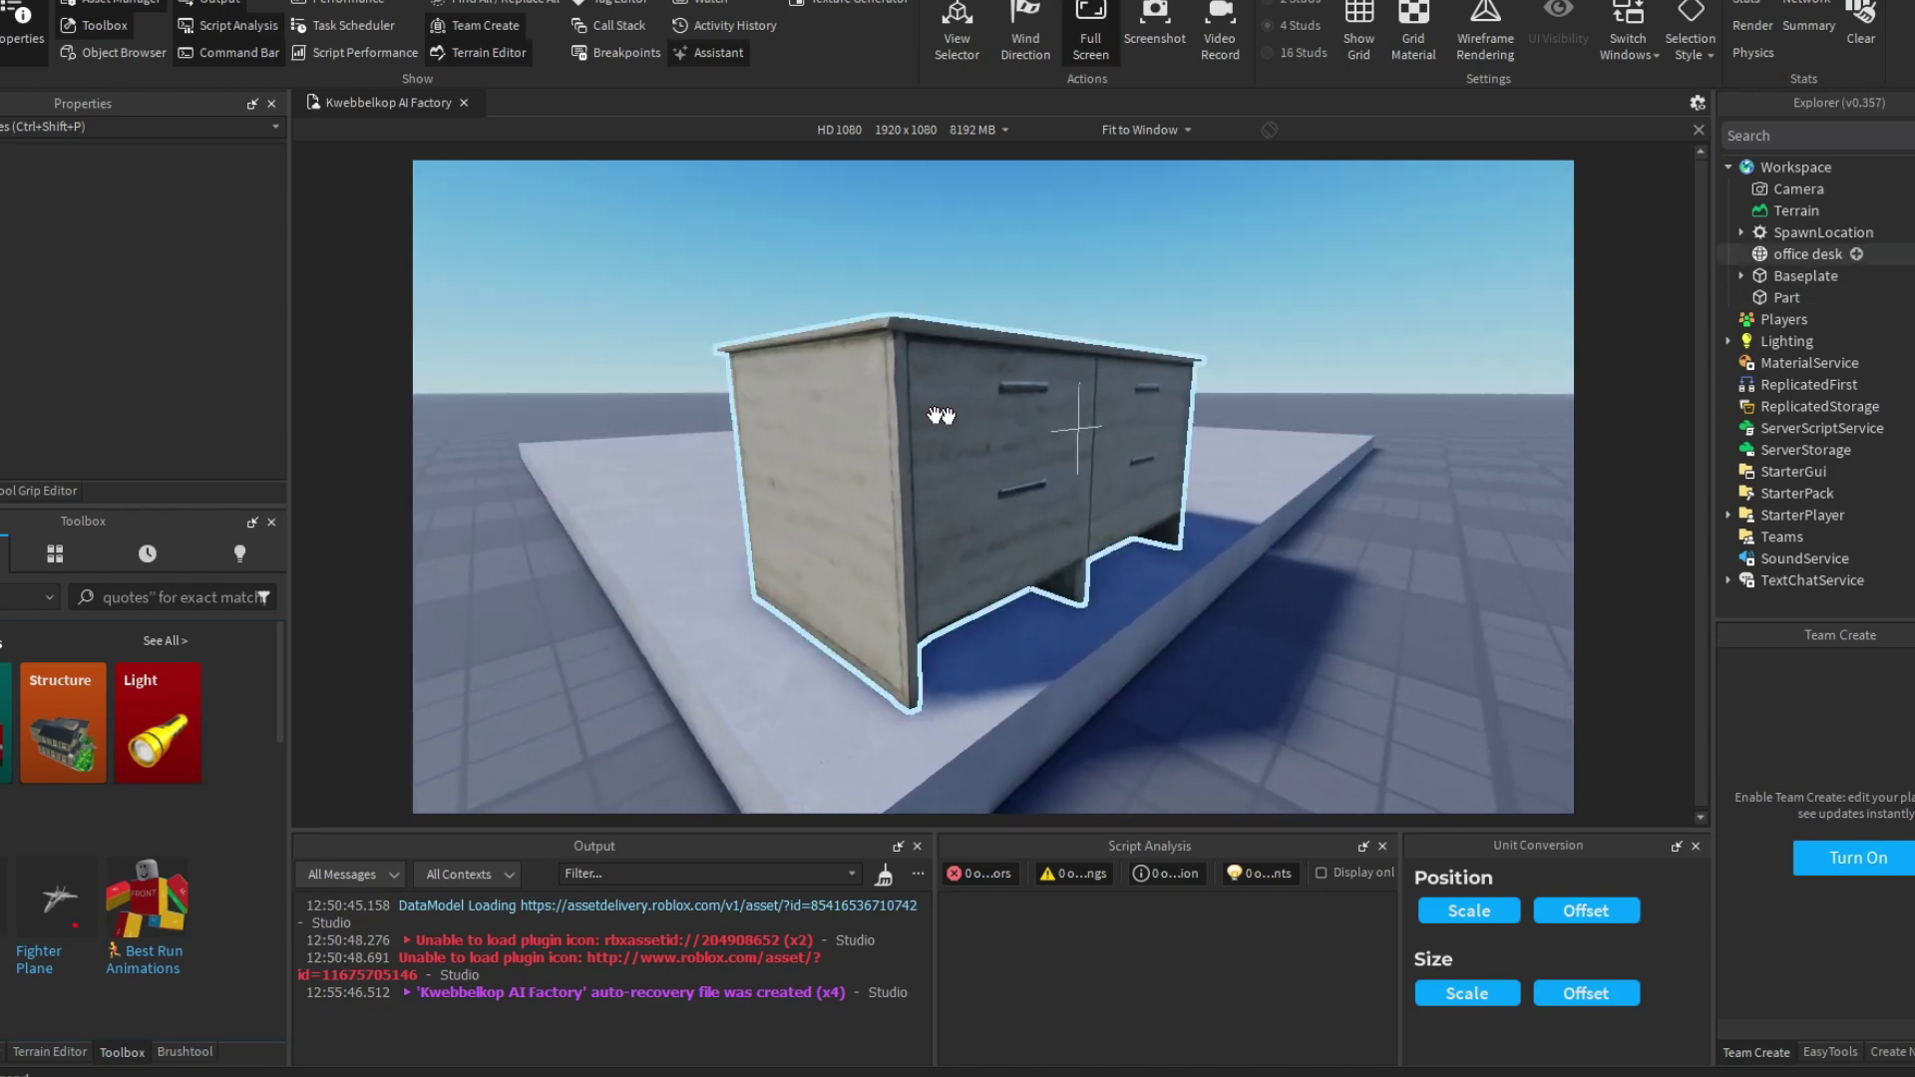
right_drag(957, 385, 961, 385)
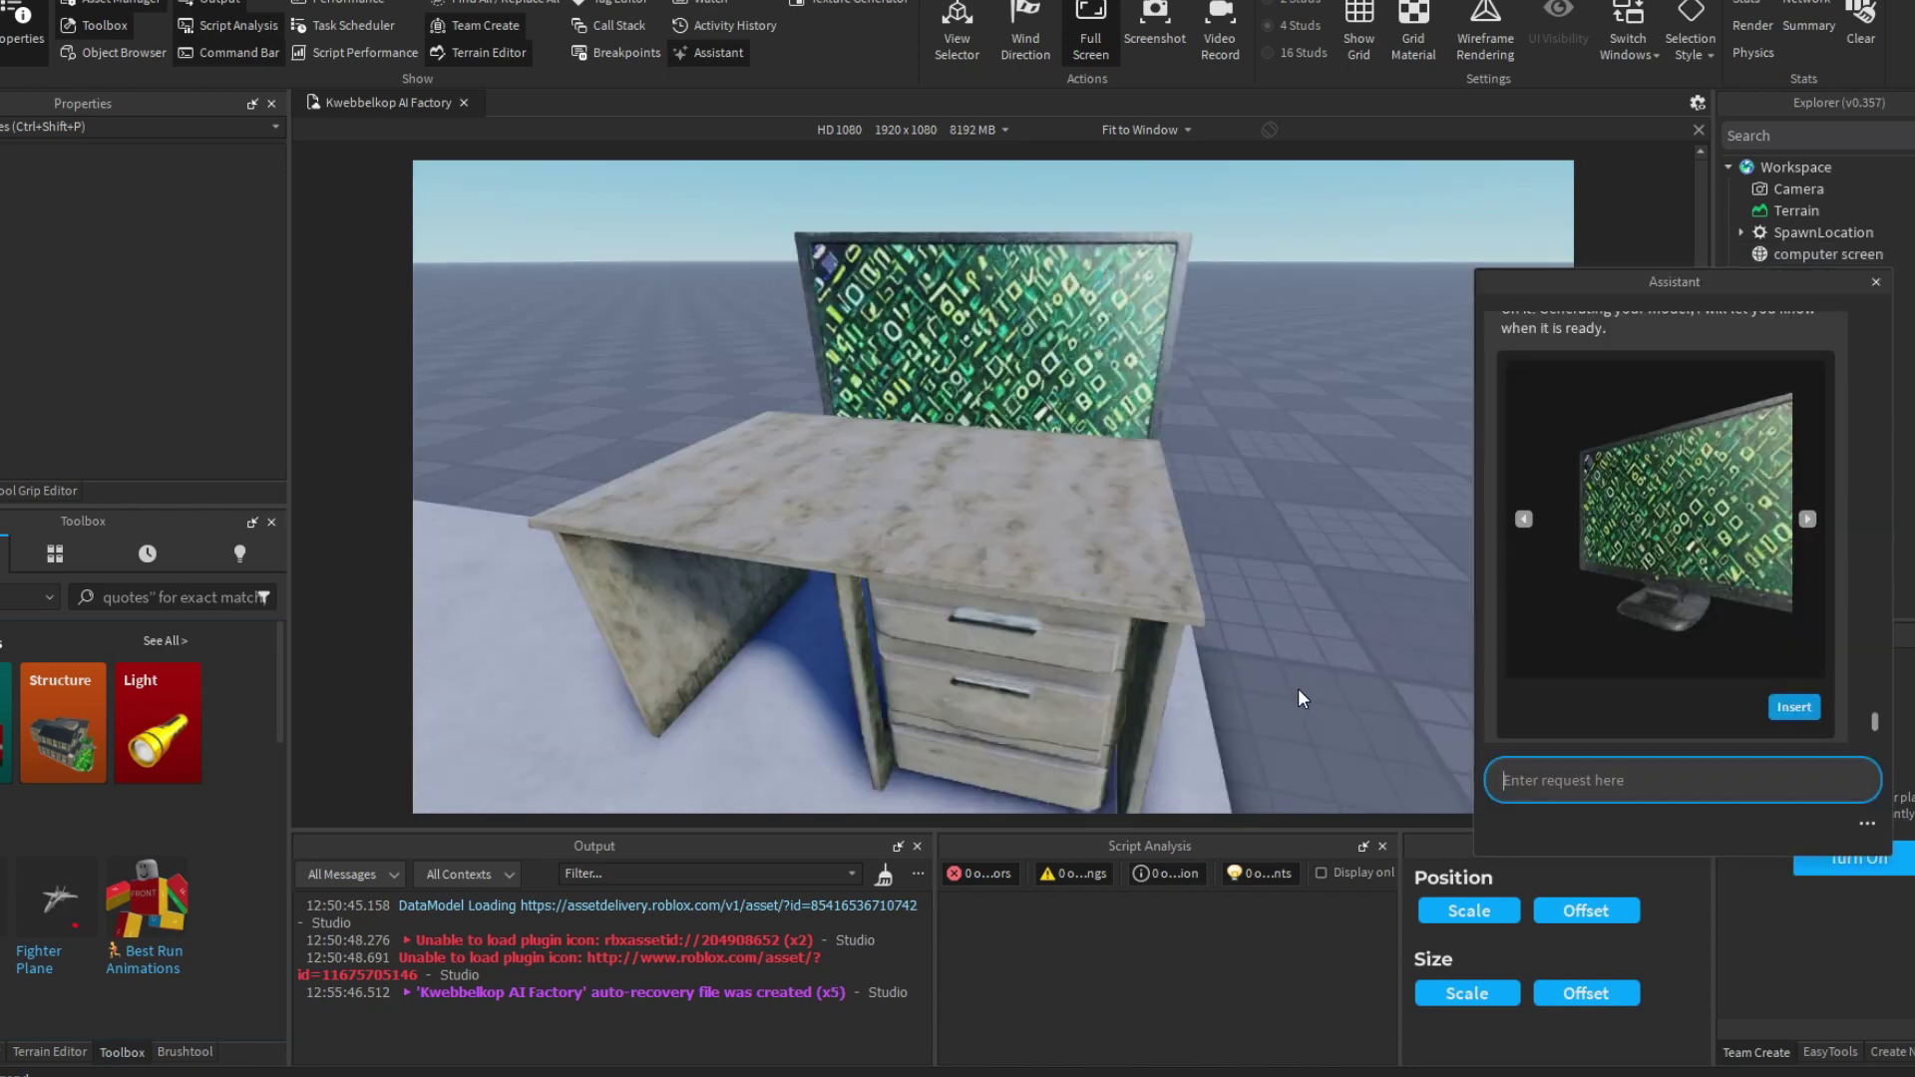
Step: Focus on the computer screen behind the office desk and scale it down
click(1014, 352)
key(f)
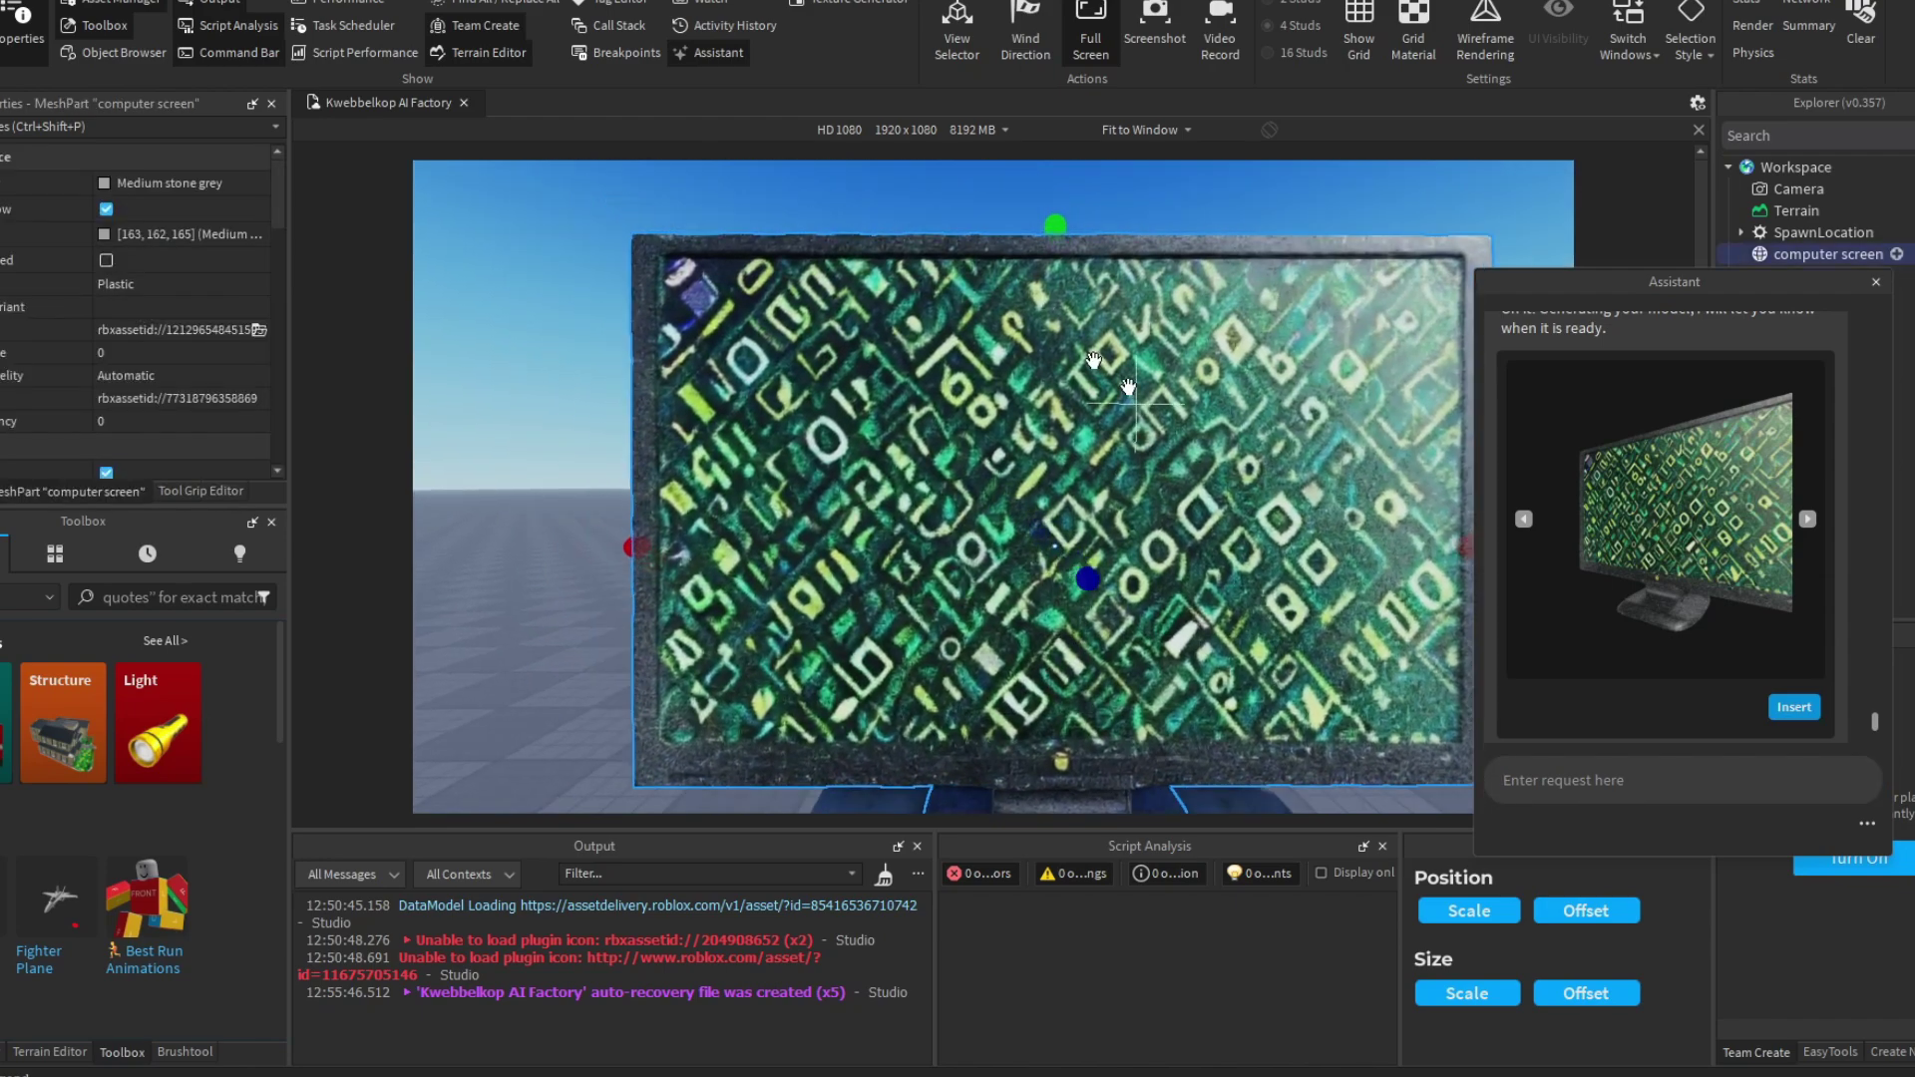
right_drag(1127, 520, 1125, 524)
scroll(1127, 519, down, 5)
drag(1031, 299, 1026, 492)
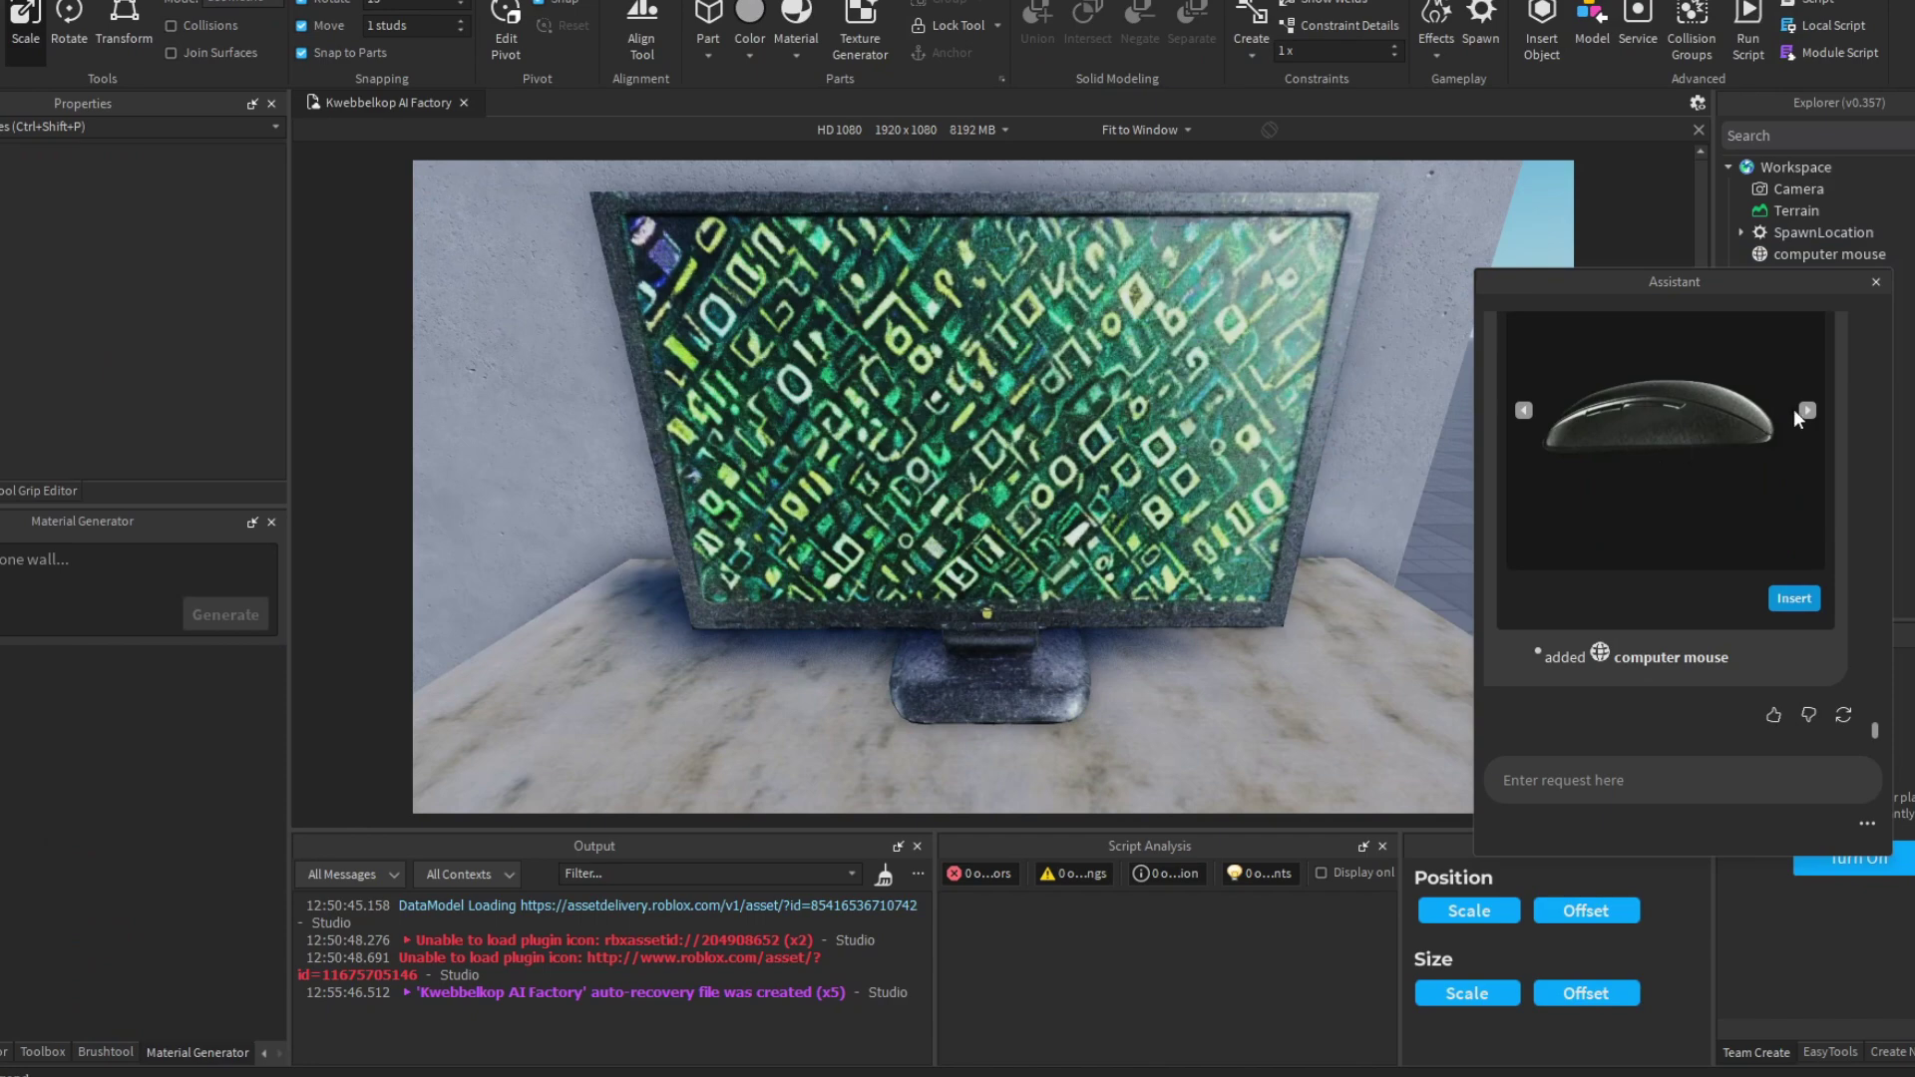
Step: Rotate the generated computer mouse preview to examine it from several angles
click(1805, 411)
click(1805, 411)
click(1805, 411)
click(1806, 411)
right_drag(1166, 471, 1179, 467)
key(w)
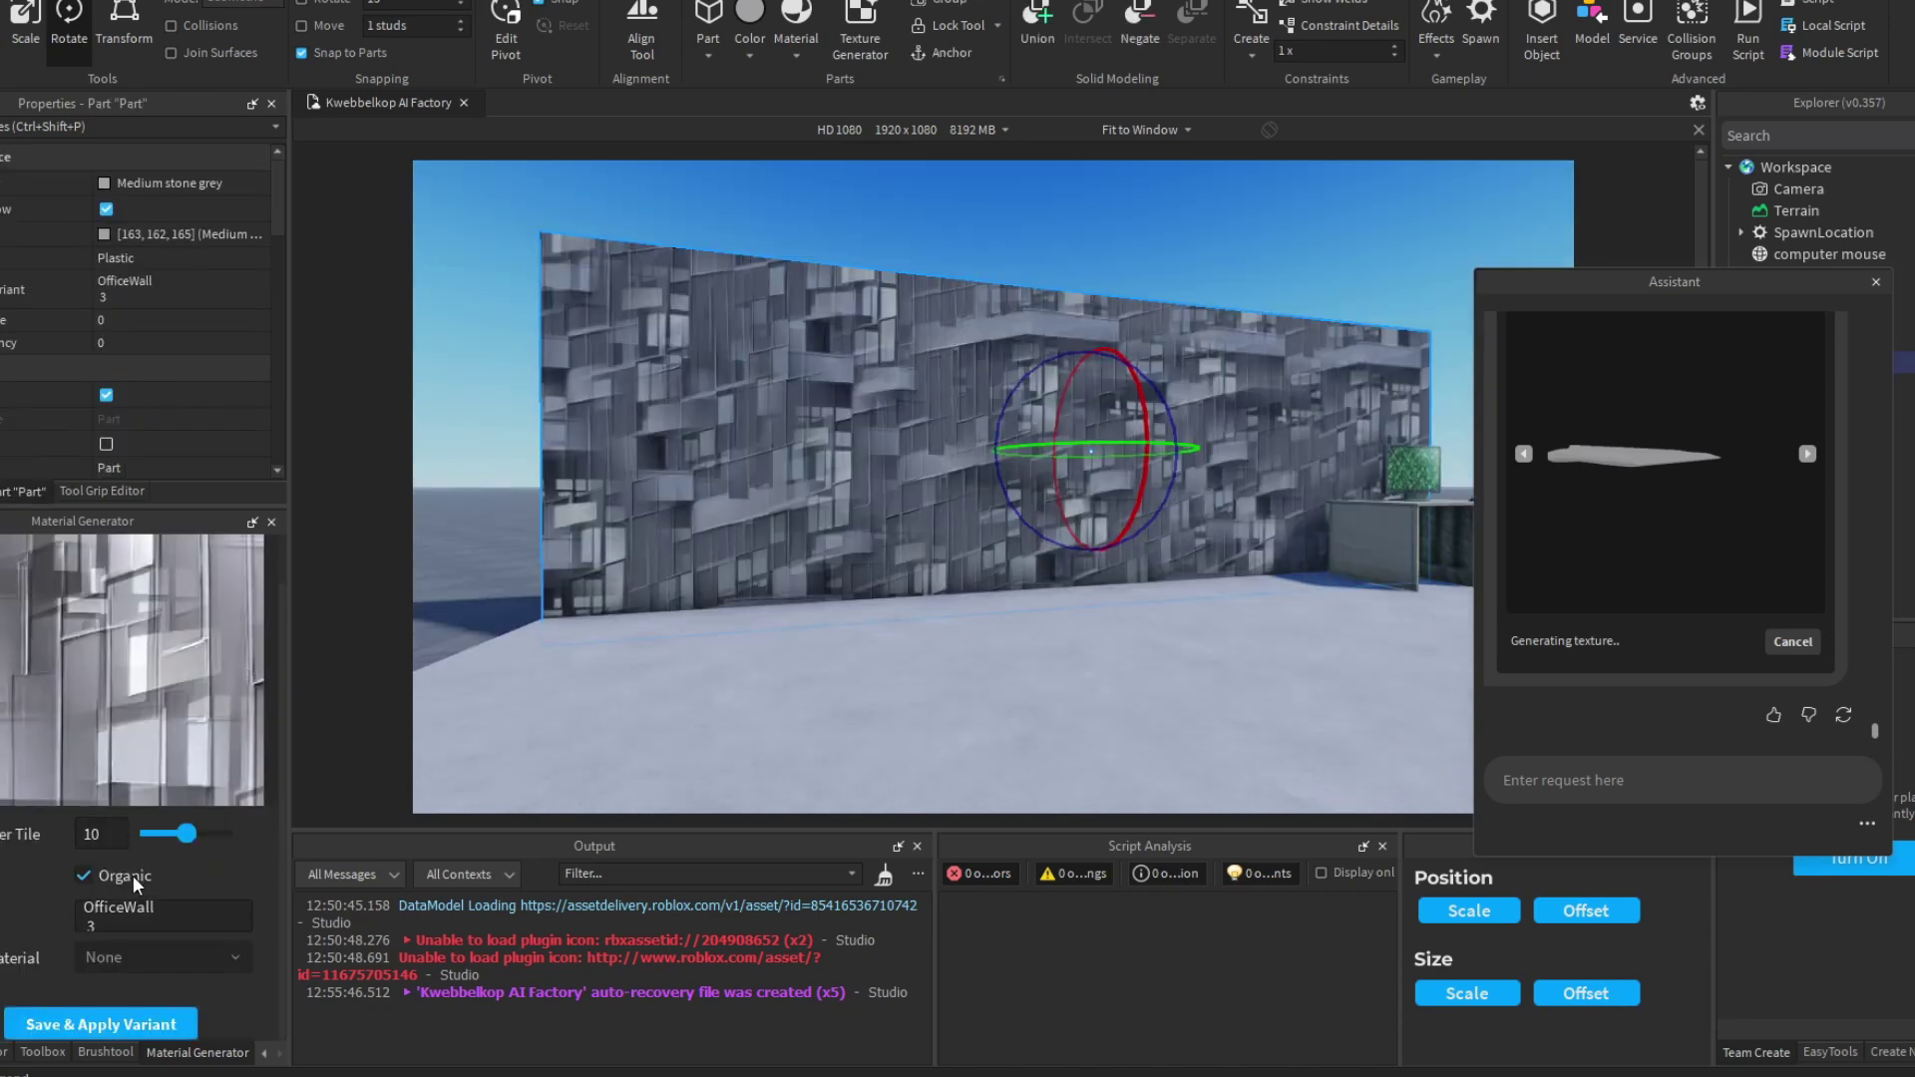
Step: Turn off the Organic pattern for the generated OfficeWall material
click(136, 878)
click(273, 524)
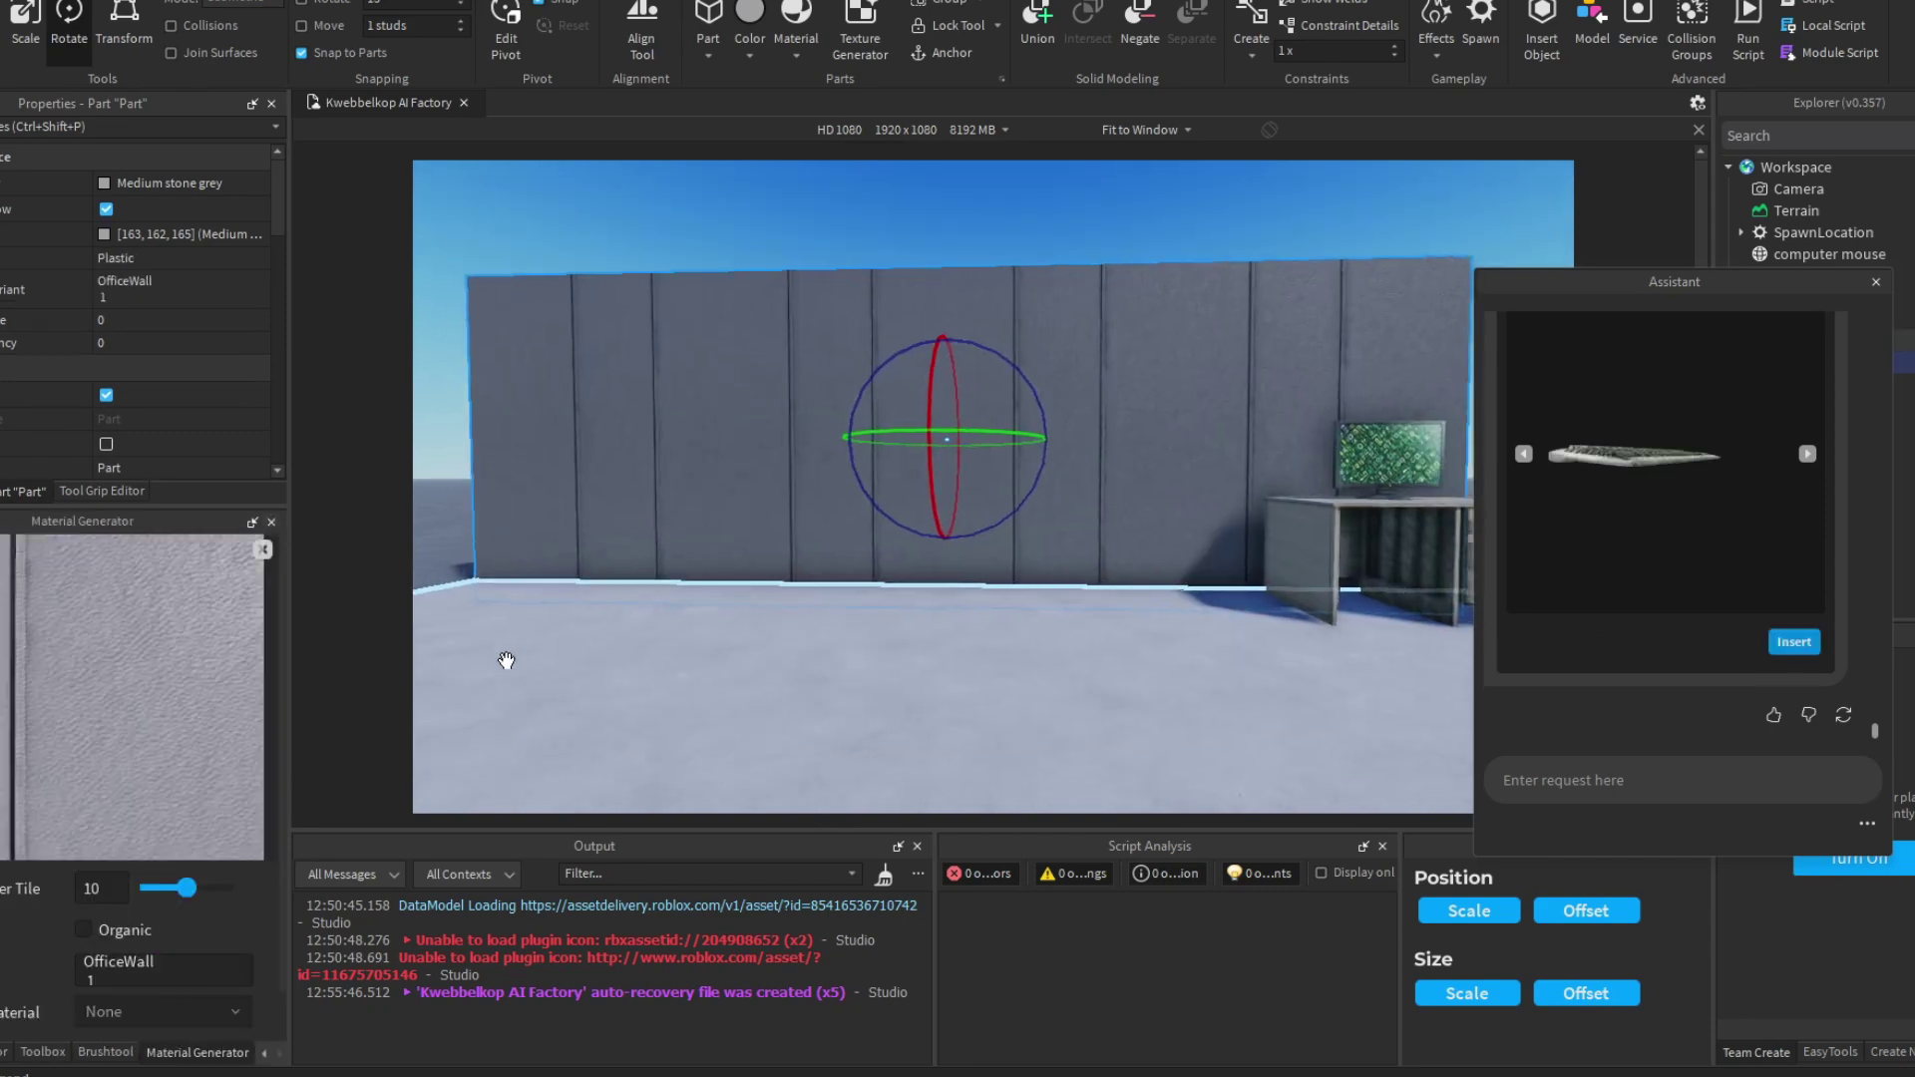
Step: Fly around the office wall and desk to examine the panelled wall material
right_drag(506, 660, 566, 623)
key(w)
key(d)
key(s)
key(w)
key(a)
key(s)
key(a)
key(s)
key(w)
right_drag(767, 559, 767, 558)
key(s)
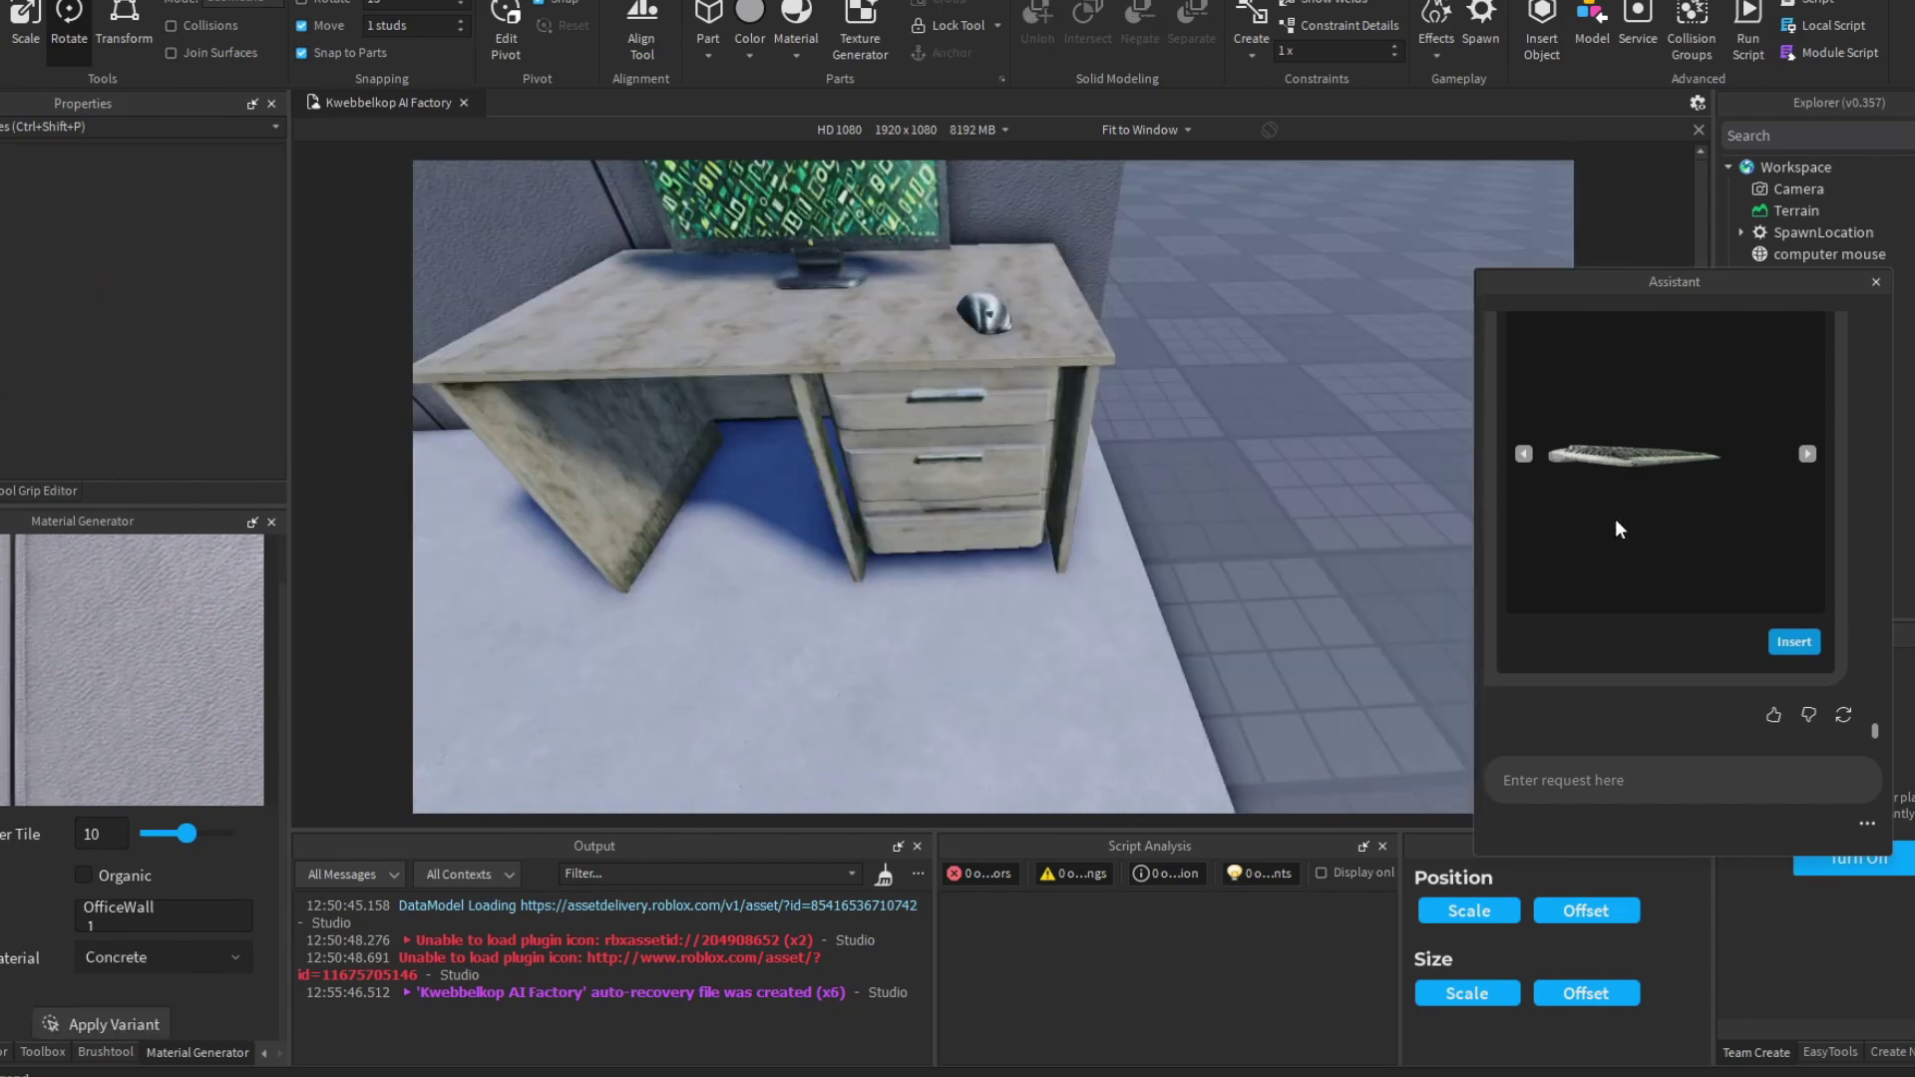
Step: Insert the generated computer keyboard model into the workspace
scroll(1653, 500, up, 1)
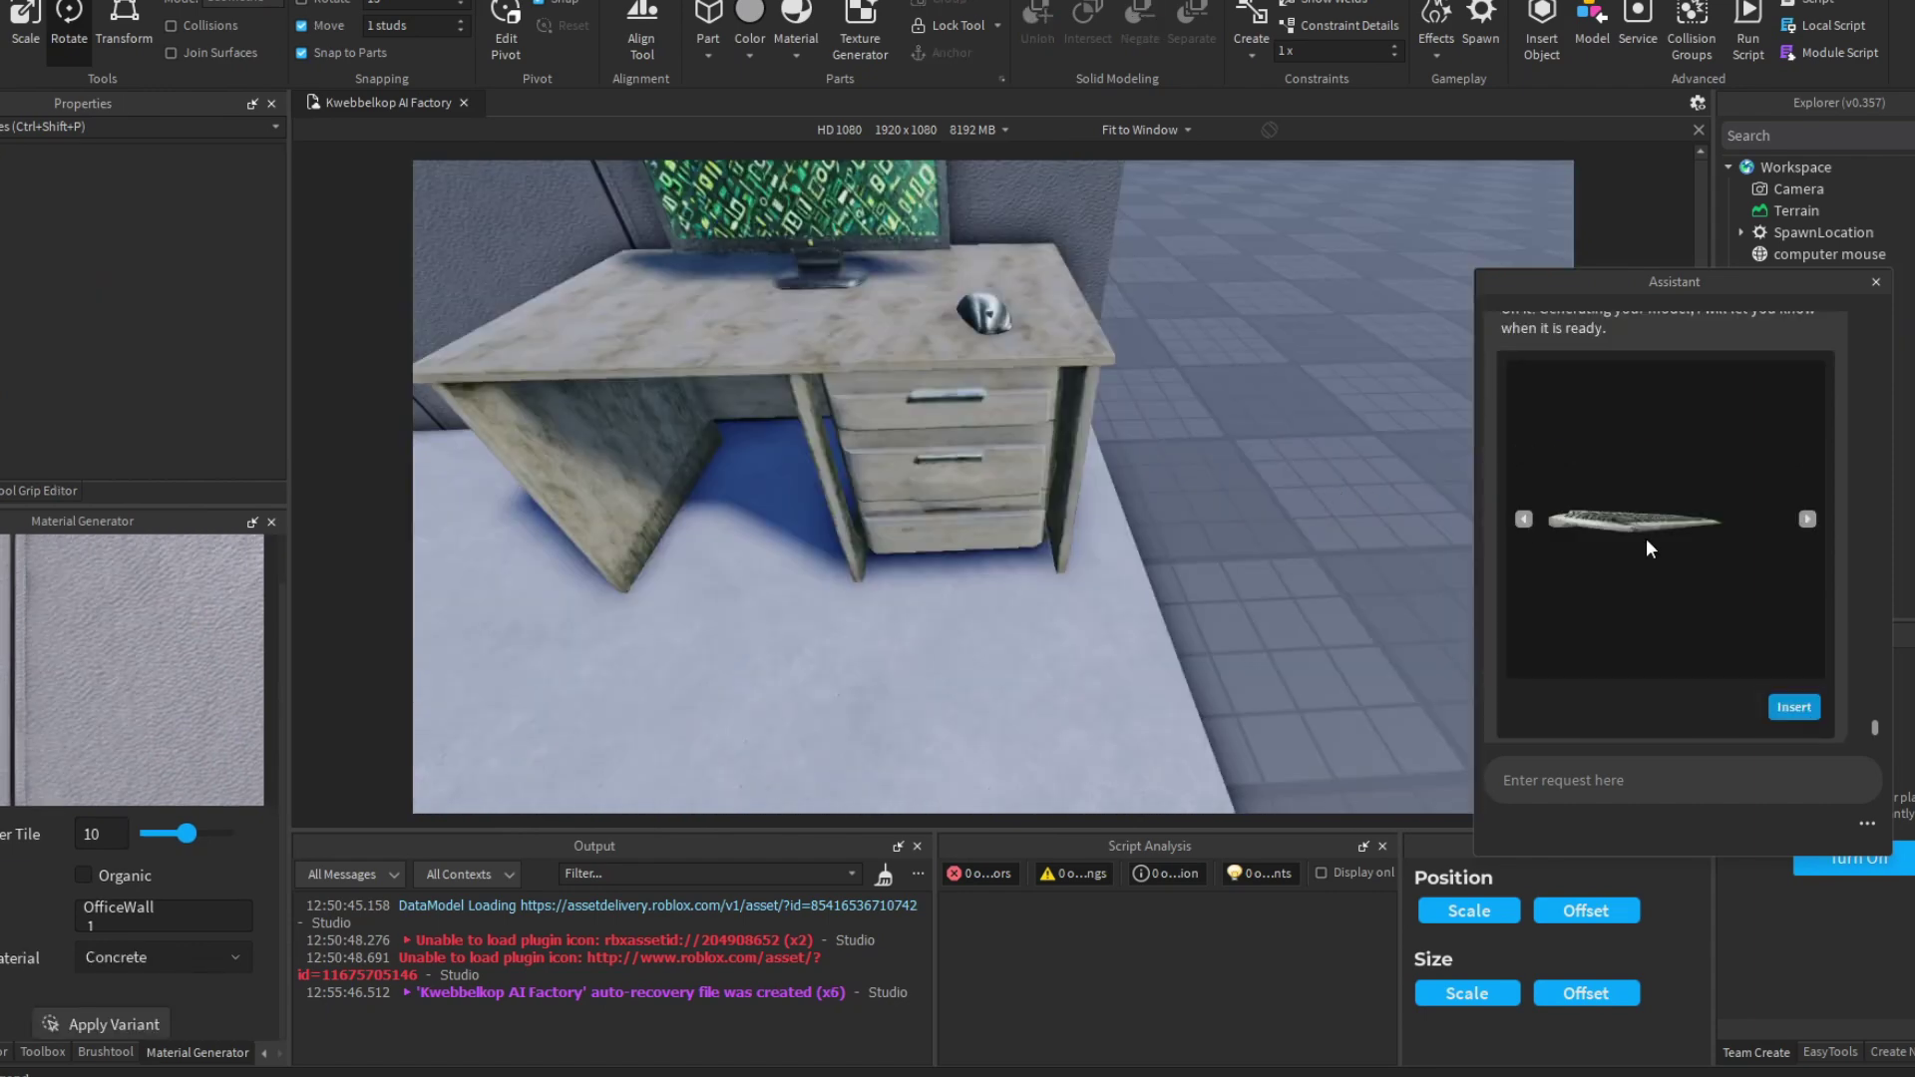
scroll(1646, 538, down, 1)
click(1782, 641)
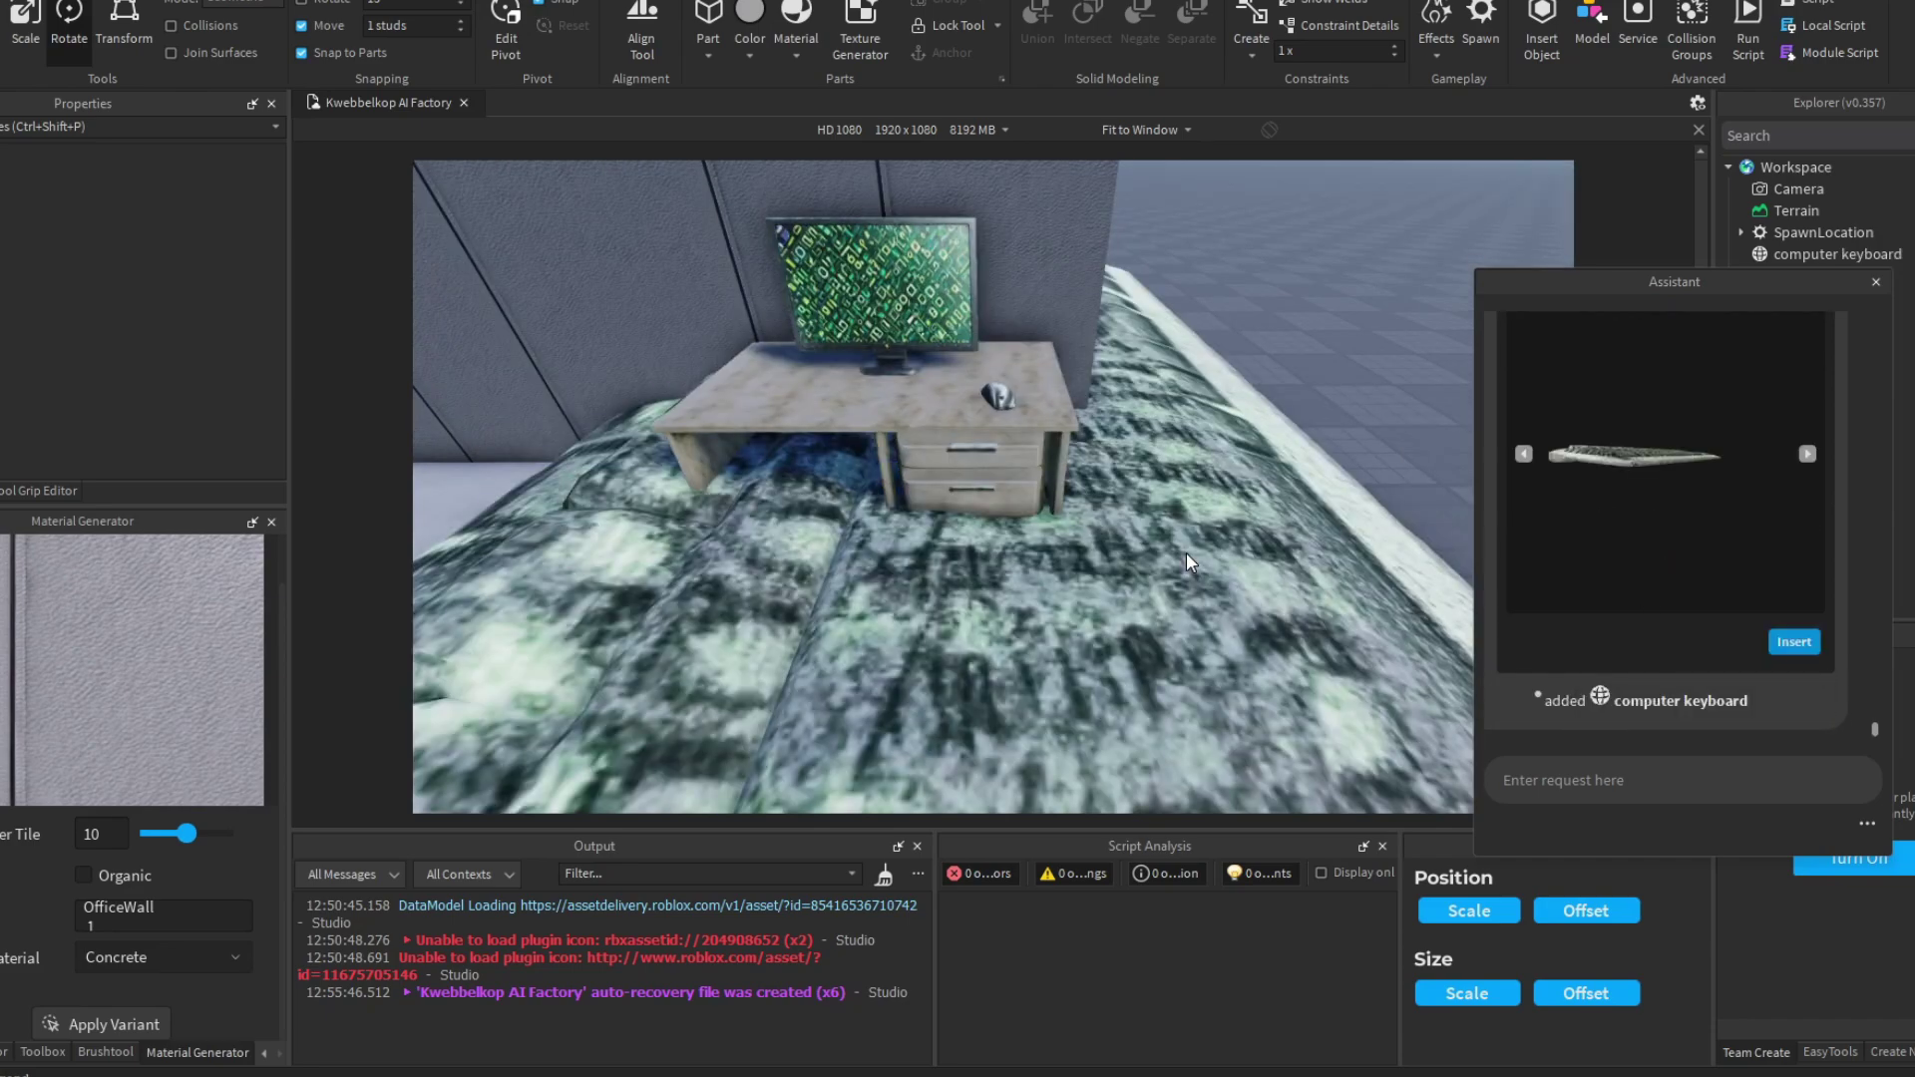
key(s)
right_drag(1178, 551, 1150, 536)
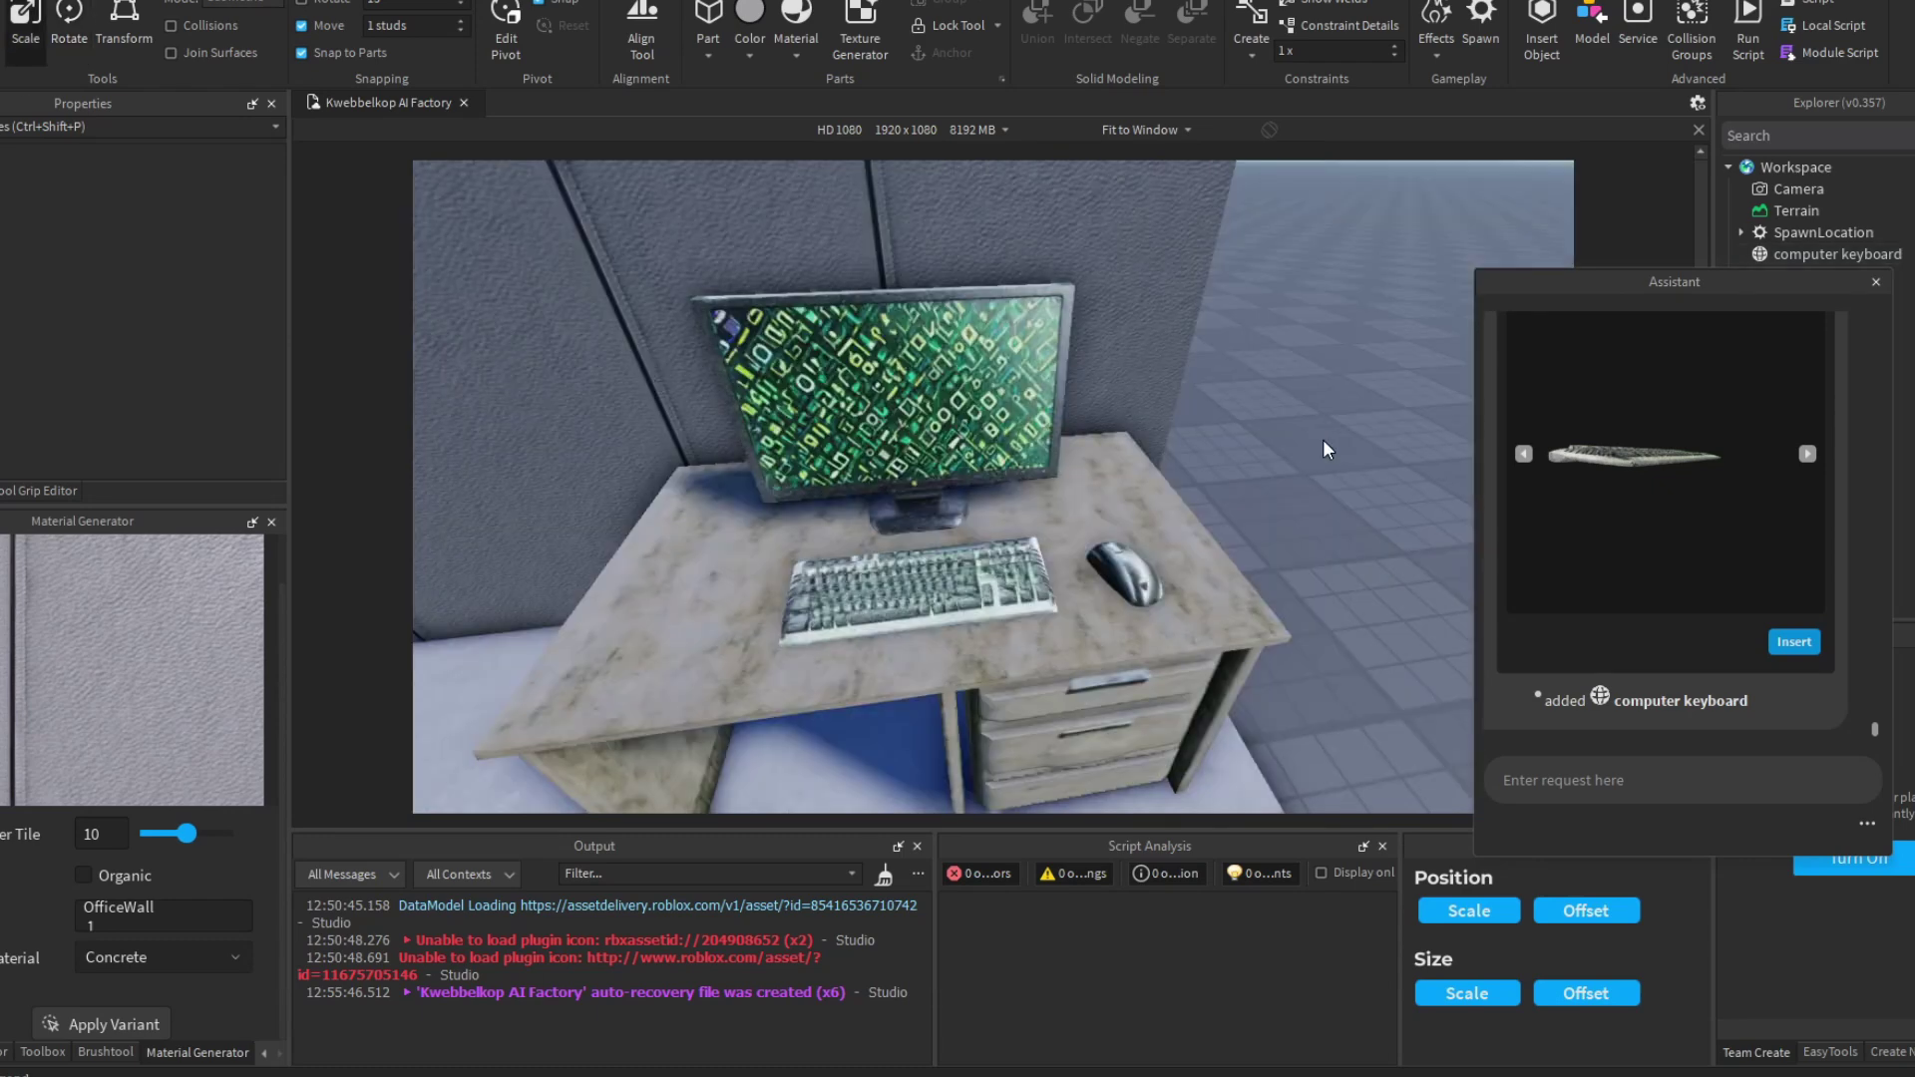
Step: Examine the desk setup with its screen, keyboard and mouse from near and far
scroll(1327, 448, down, 6)
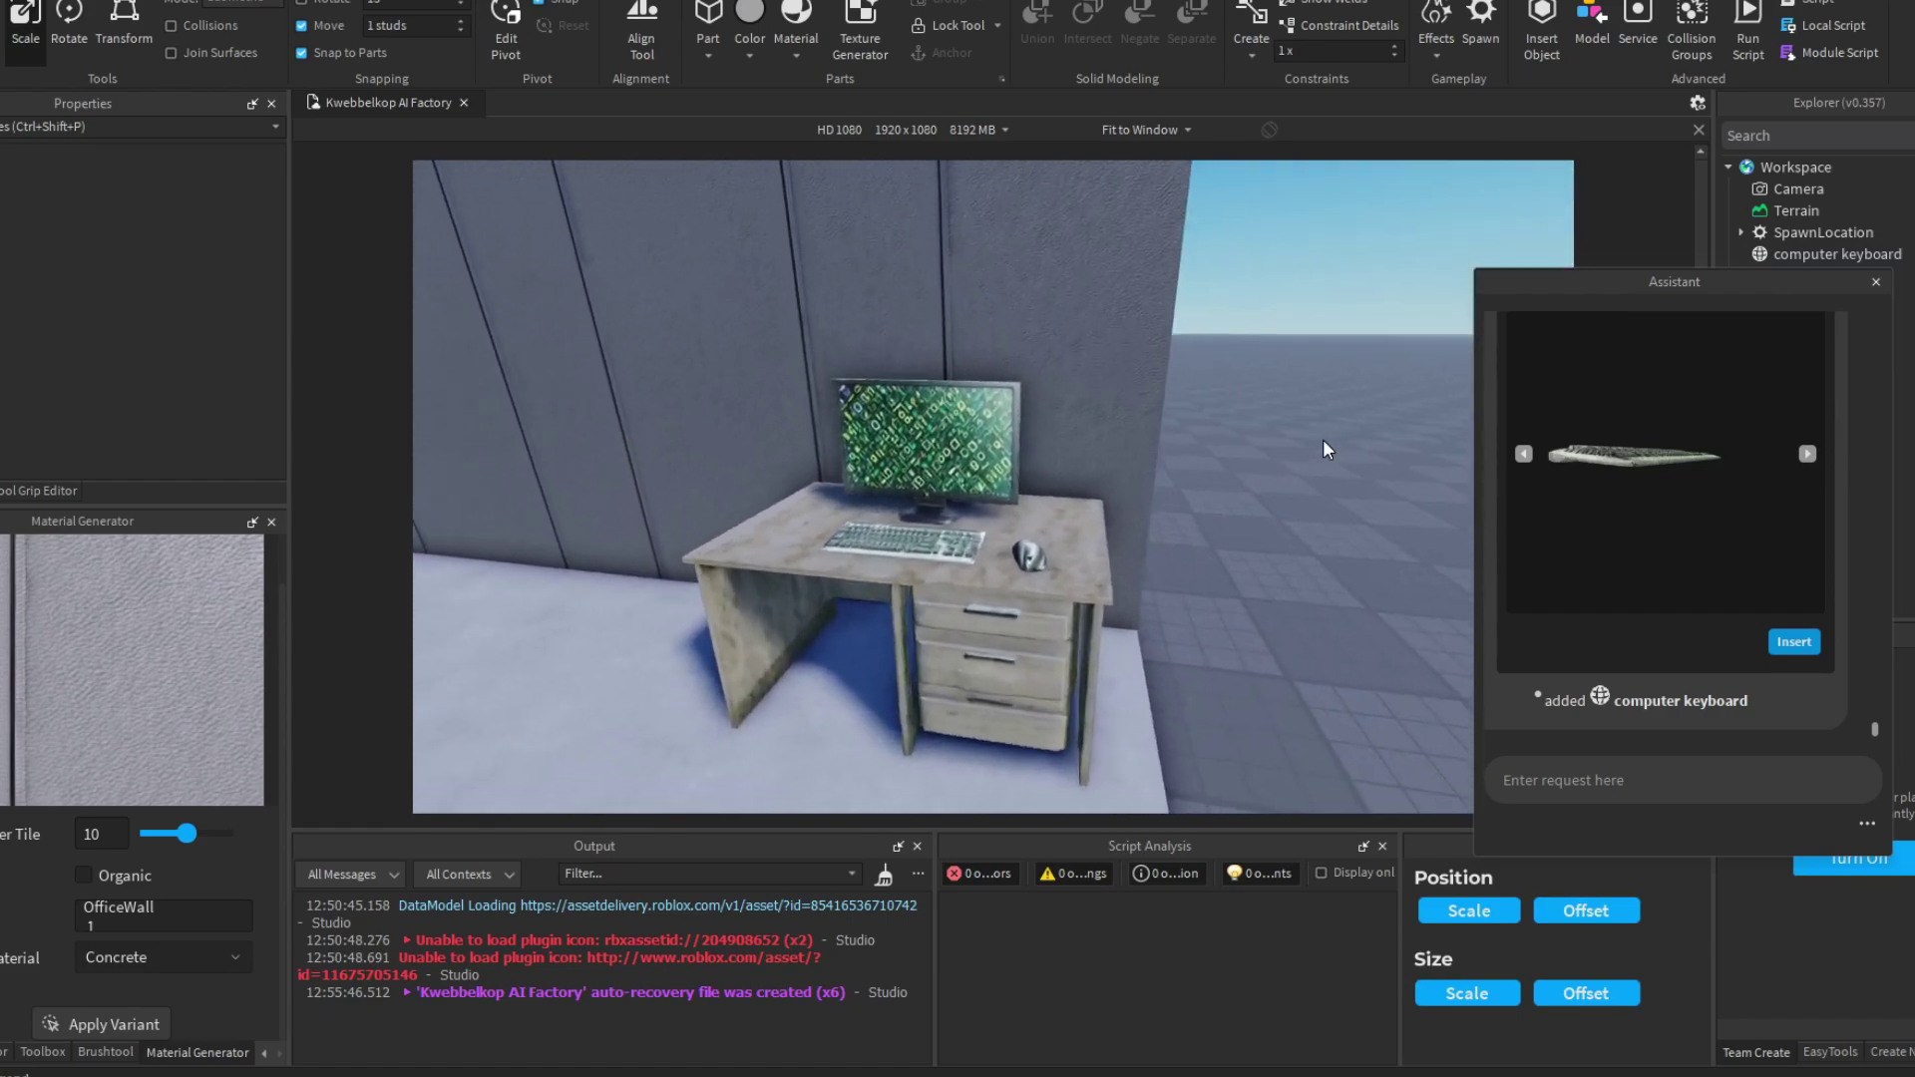
key(w)
right_drag(1323, 442, 1323, 440)
scroll(1322, 439, up, 5)
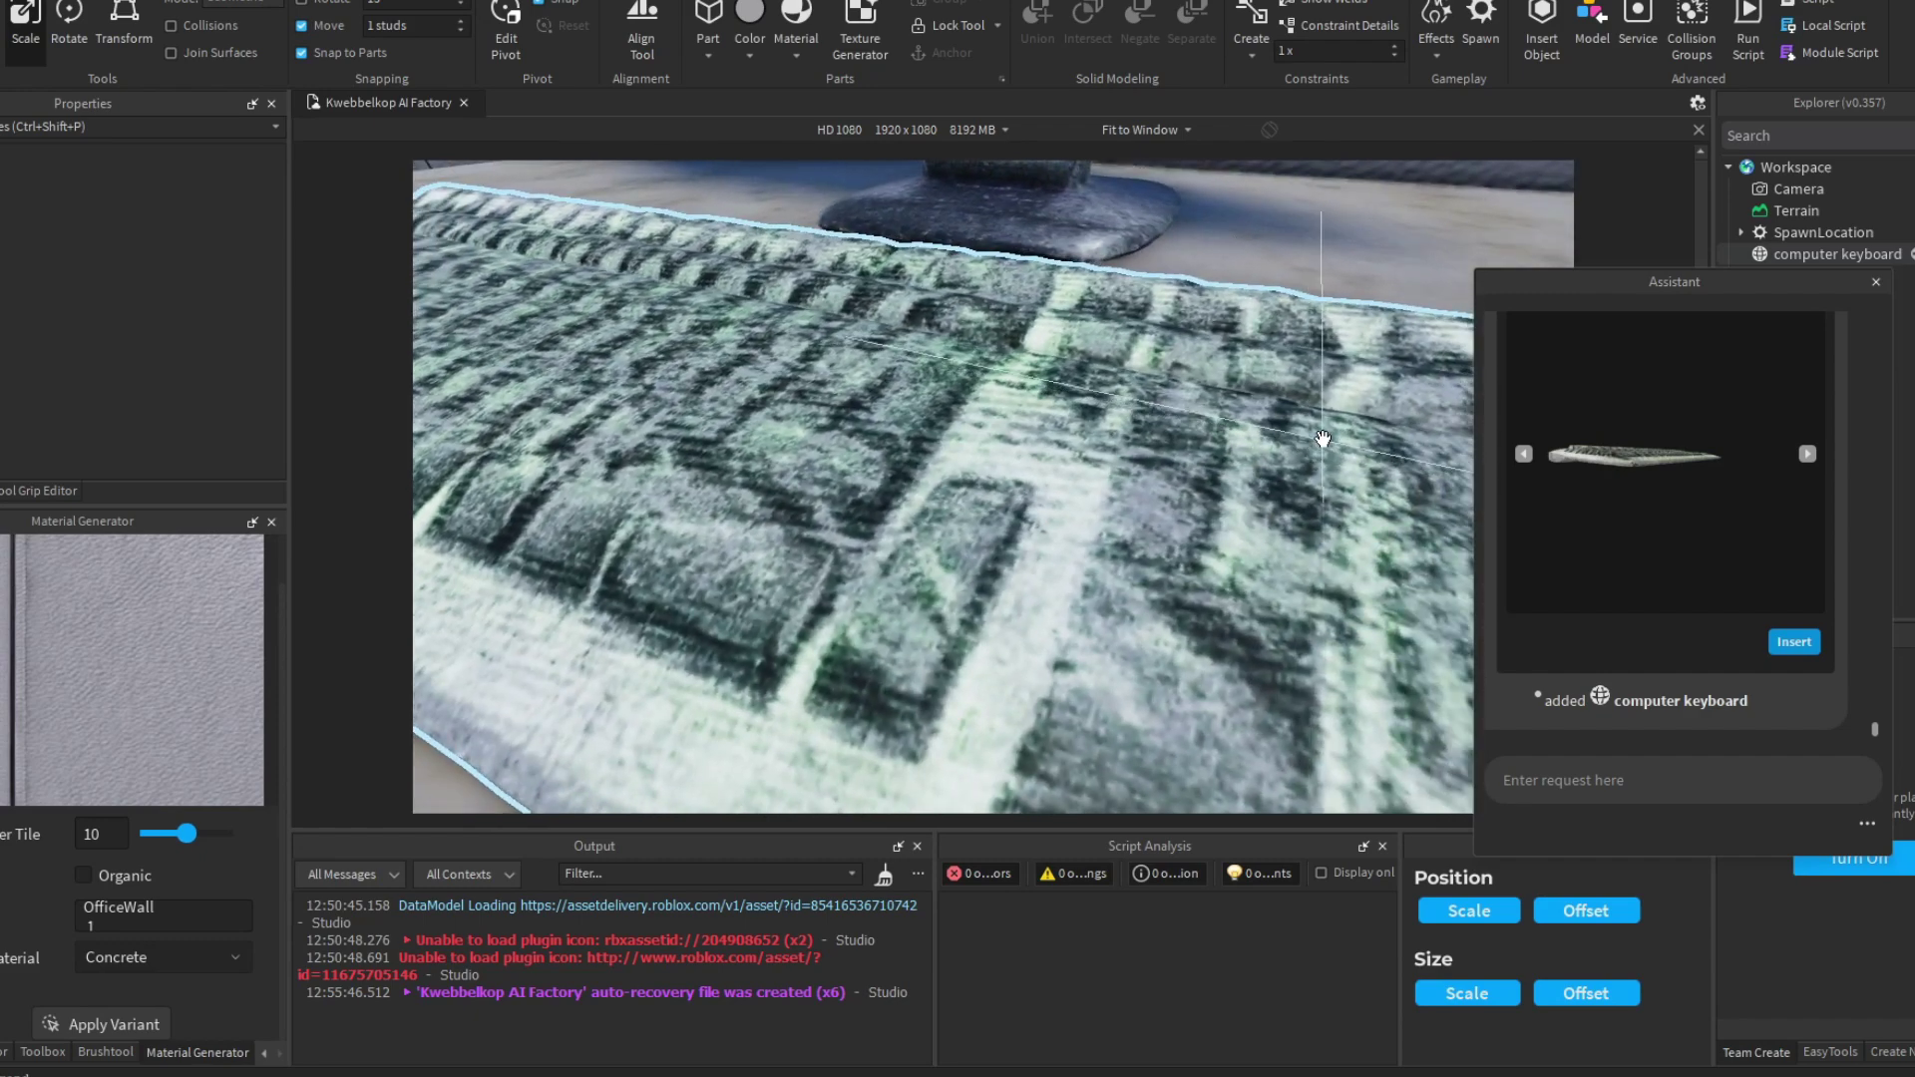
scroll(1323, 439, down, 7)
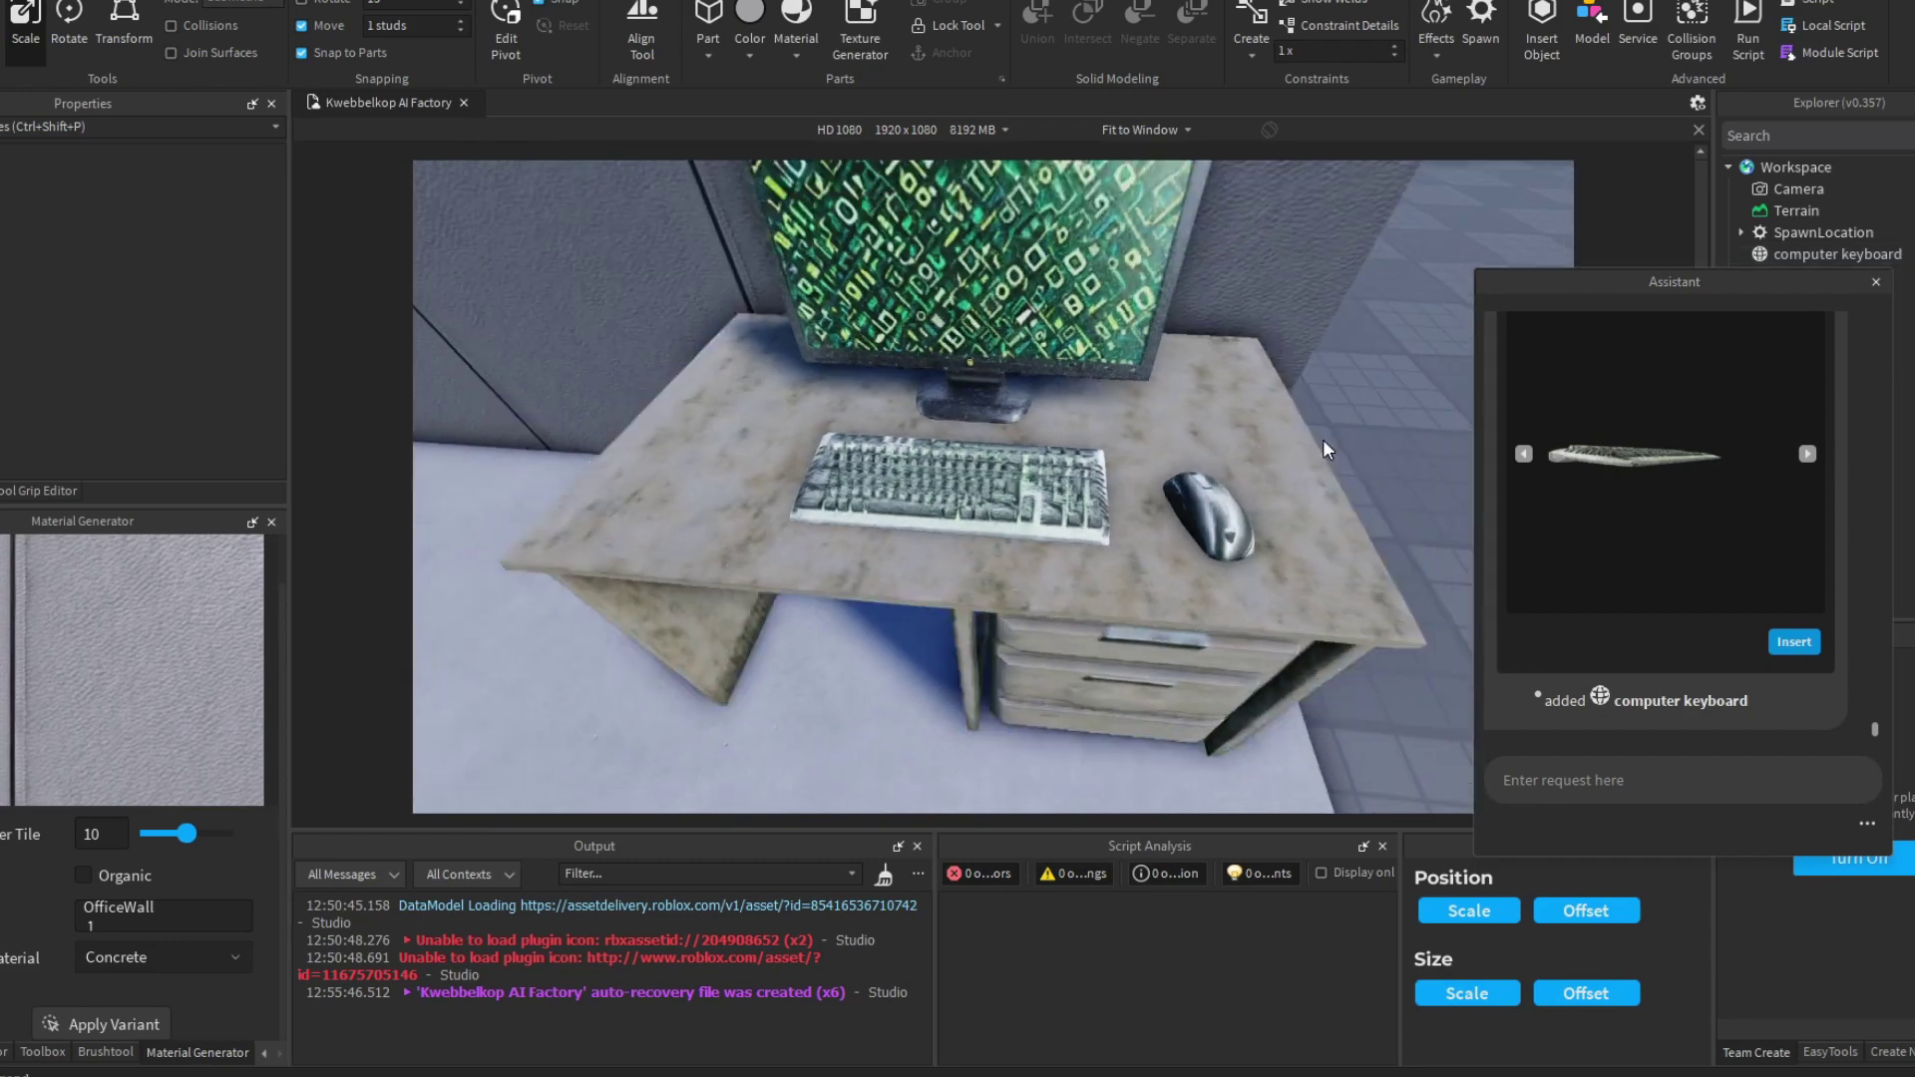
scroll(1323, 441, down, 5)
right_drag(1324, 441, 1326, 429)
scroll(1117, 549, up, 5)
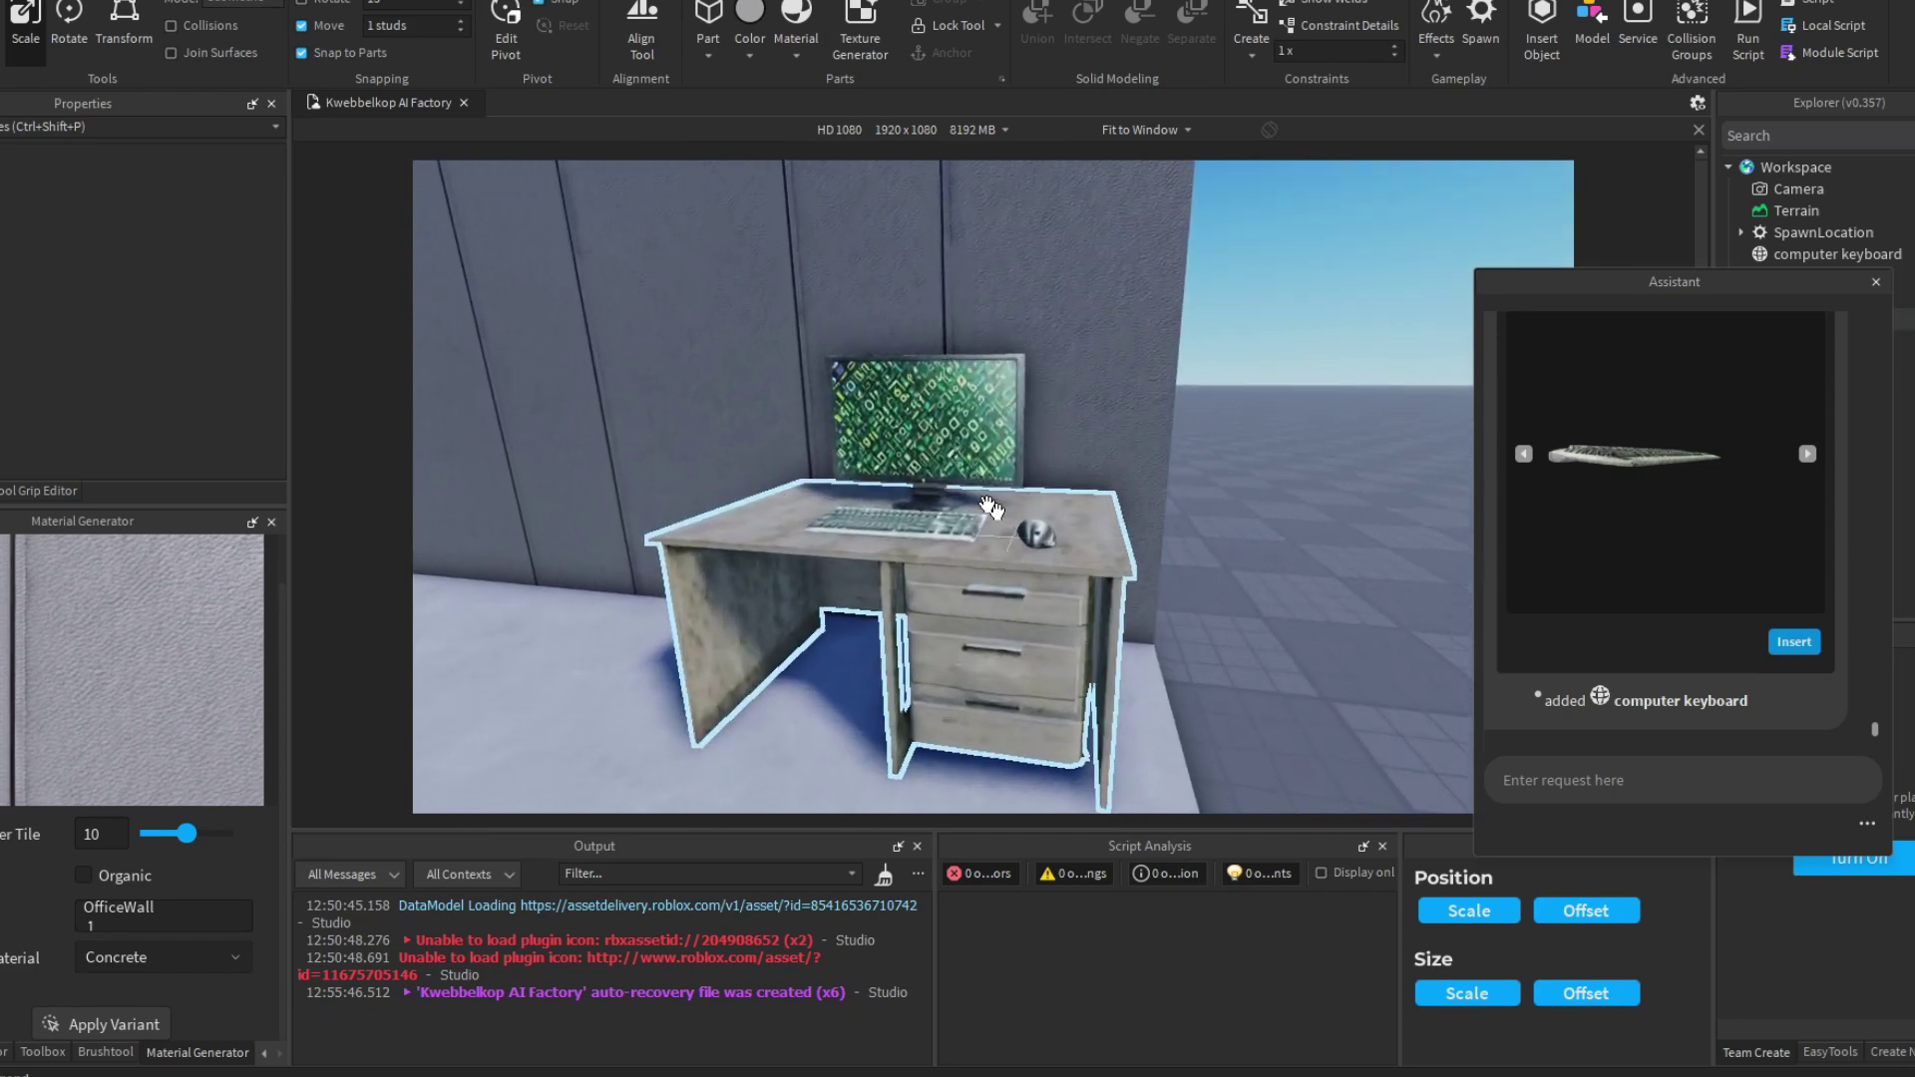
scroll(1294, 555, down, 2)
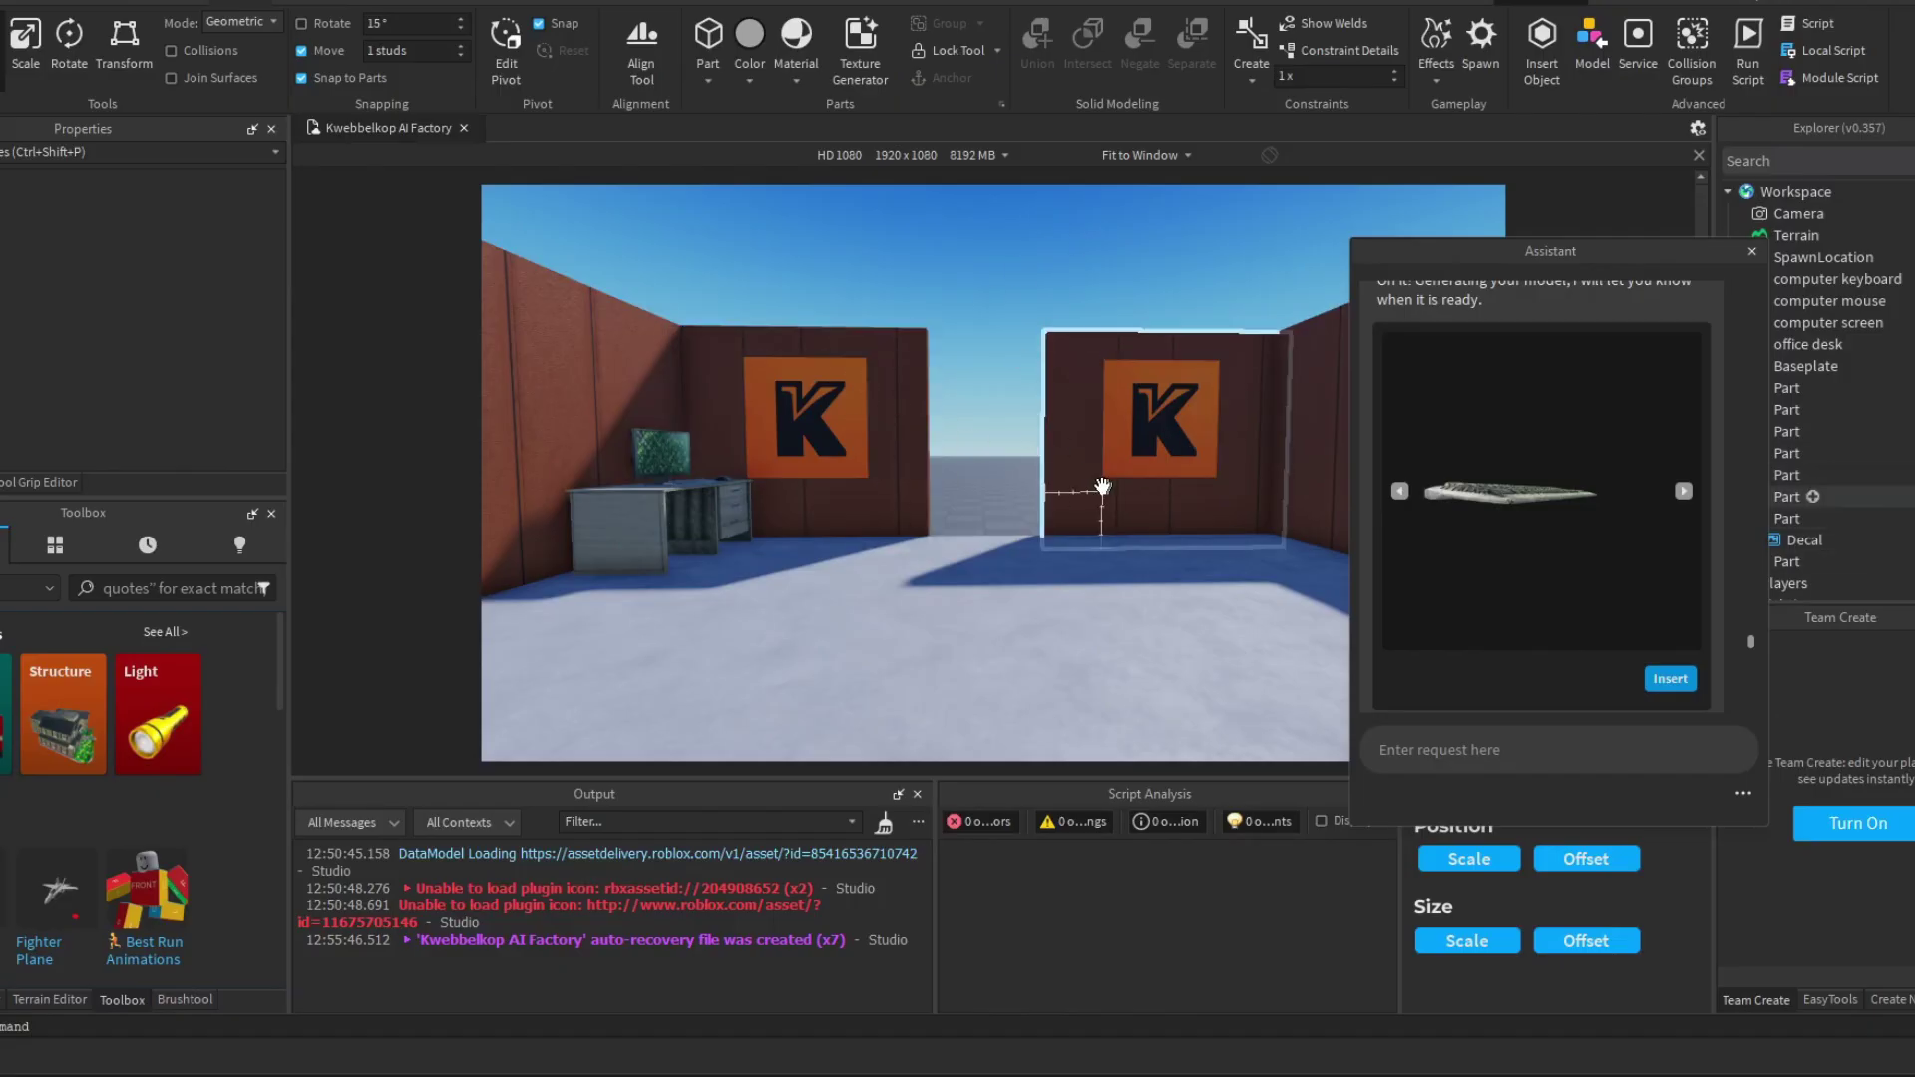
Step: Look over the office room, checking the corner desk and the empty brown panelled walls
right_drag(1075, 483, 1068, 483)
key(w)
key(q)
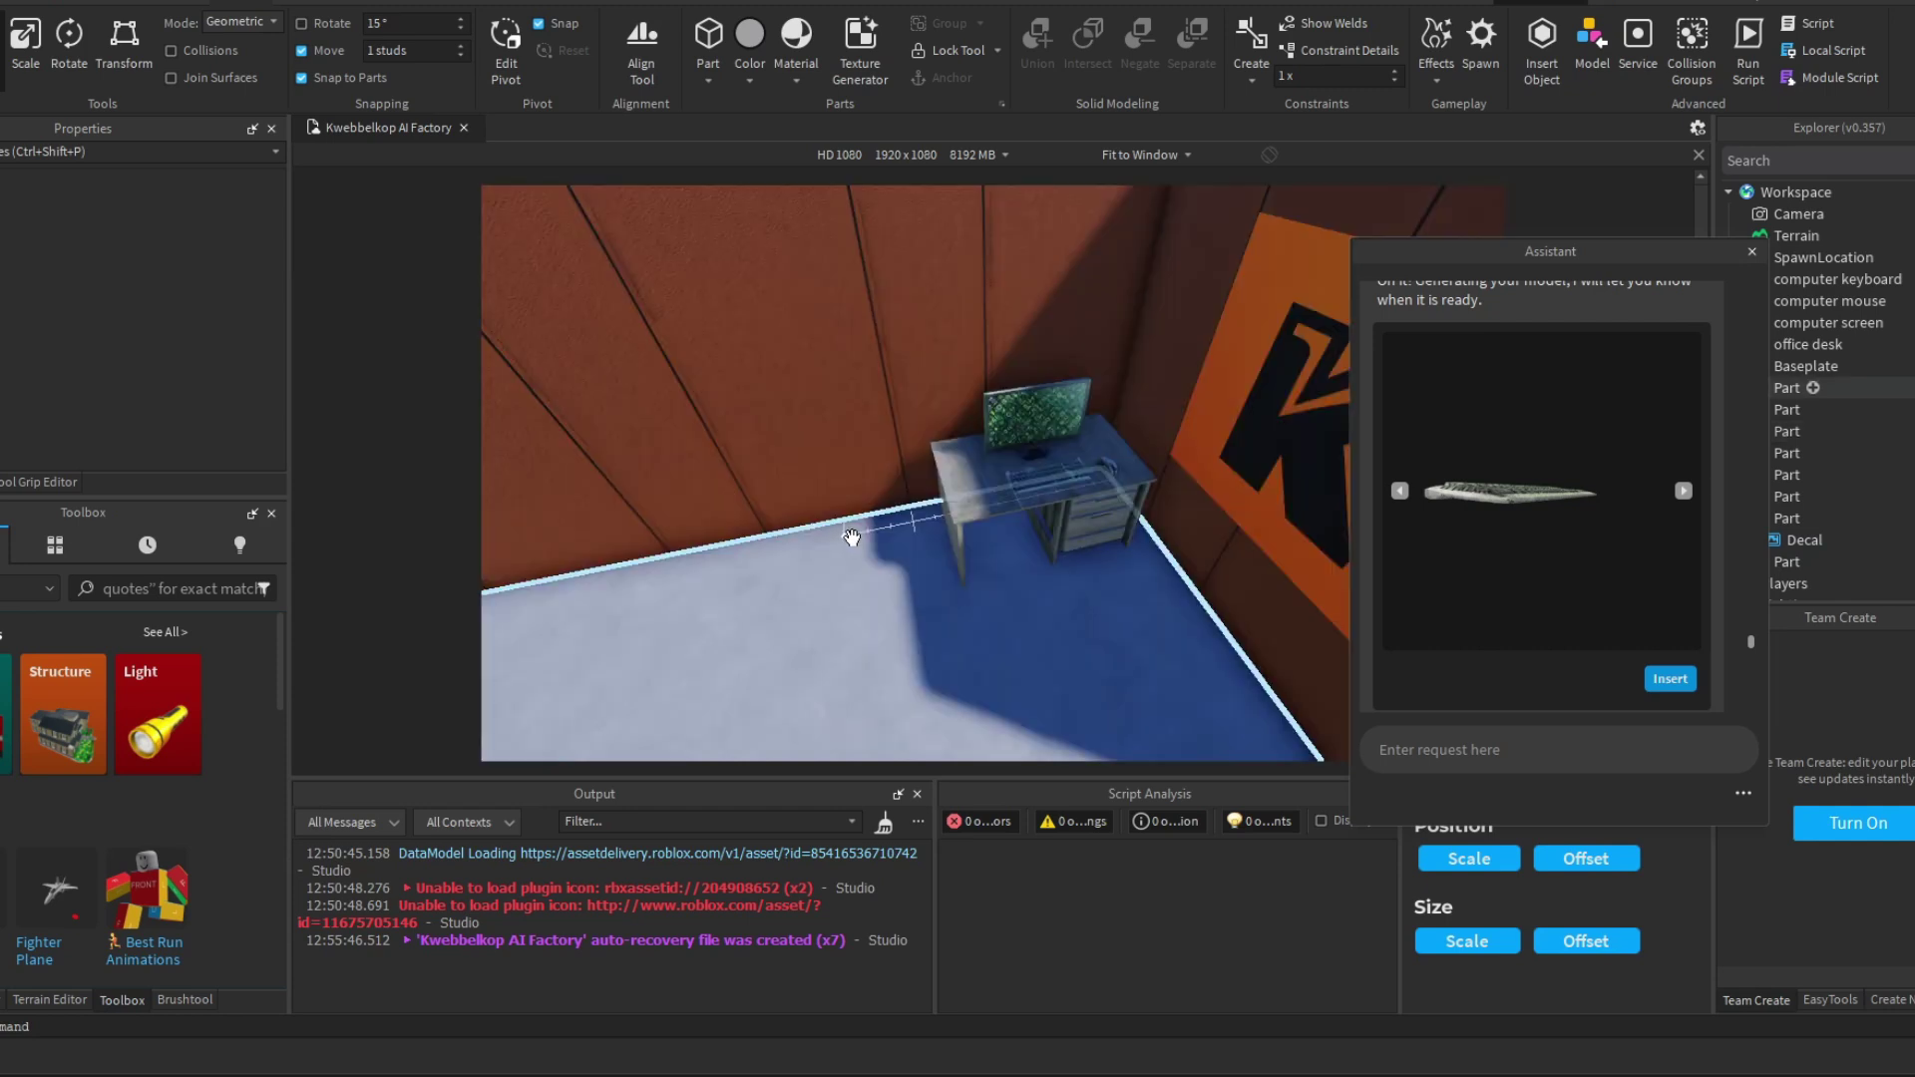
scroll(851, 538, up, 10)
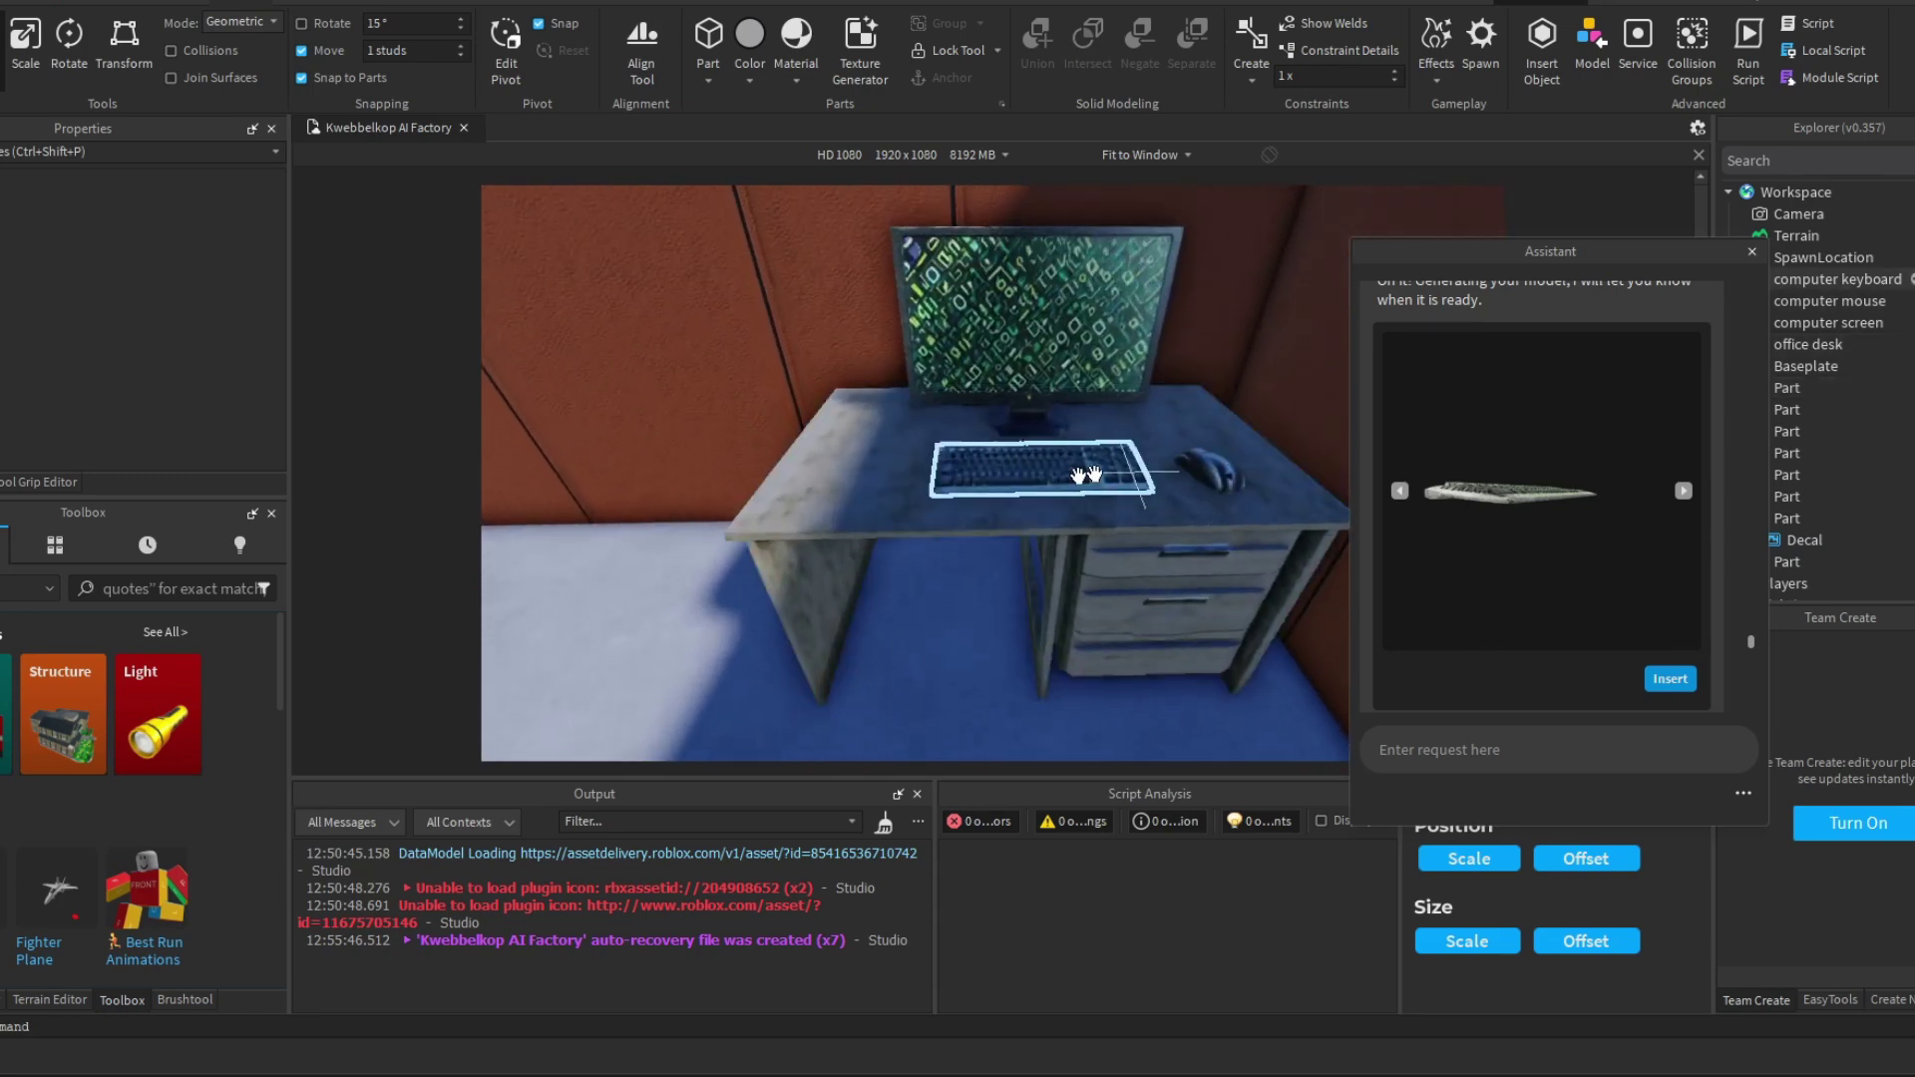
scroll(1073, 457, down, 5)
right_drag(877, 488, 915, 509)
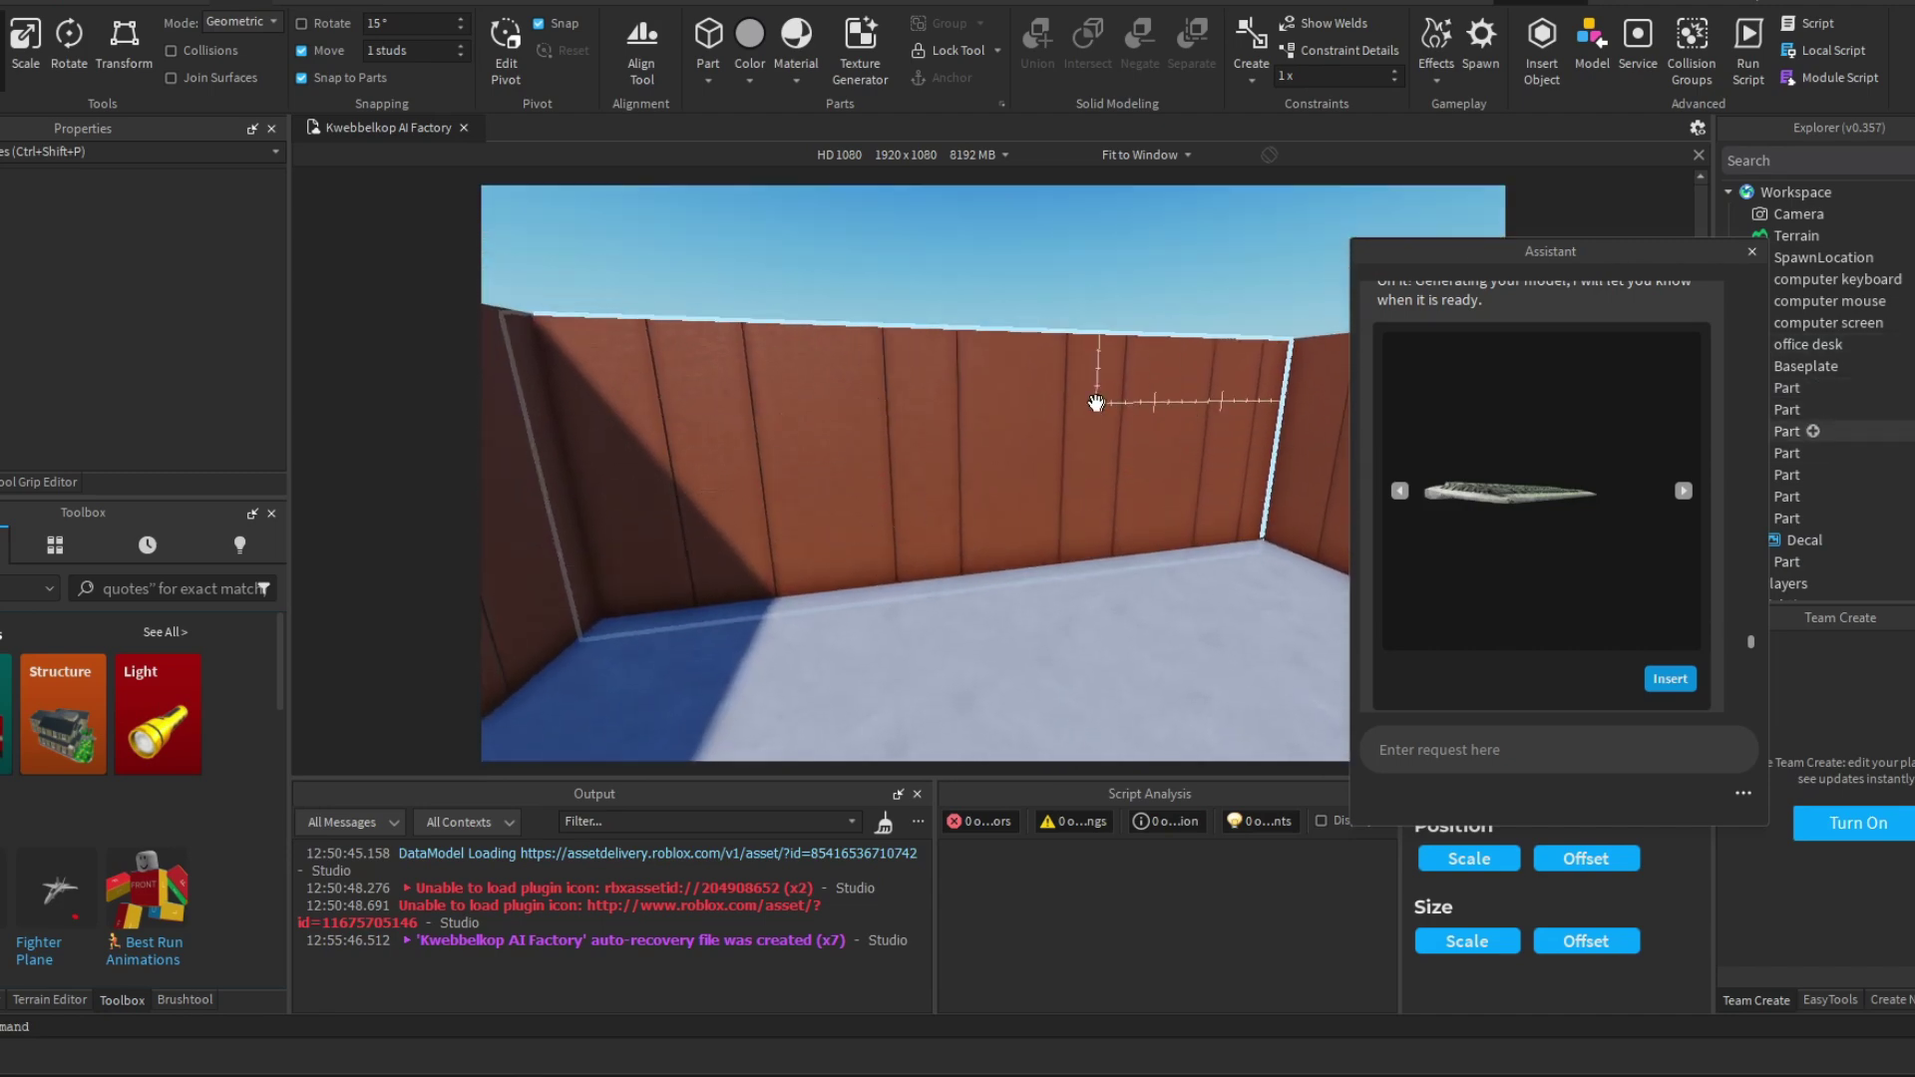
right_drag(948, 424, 1034, 415)
key(a)
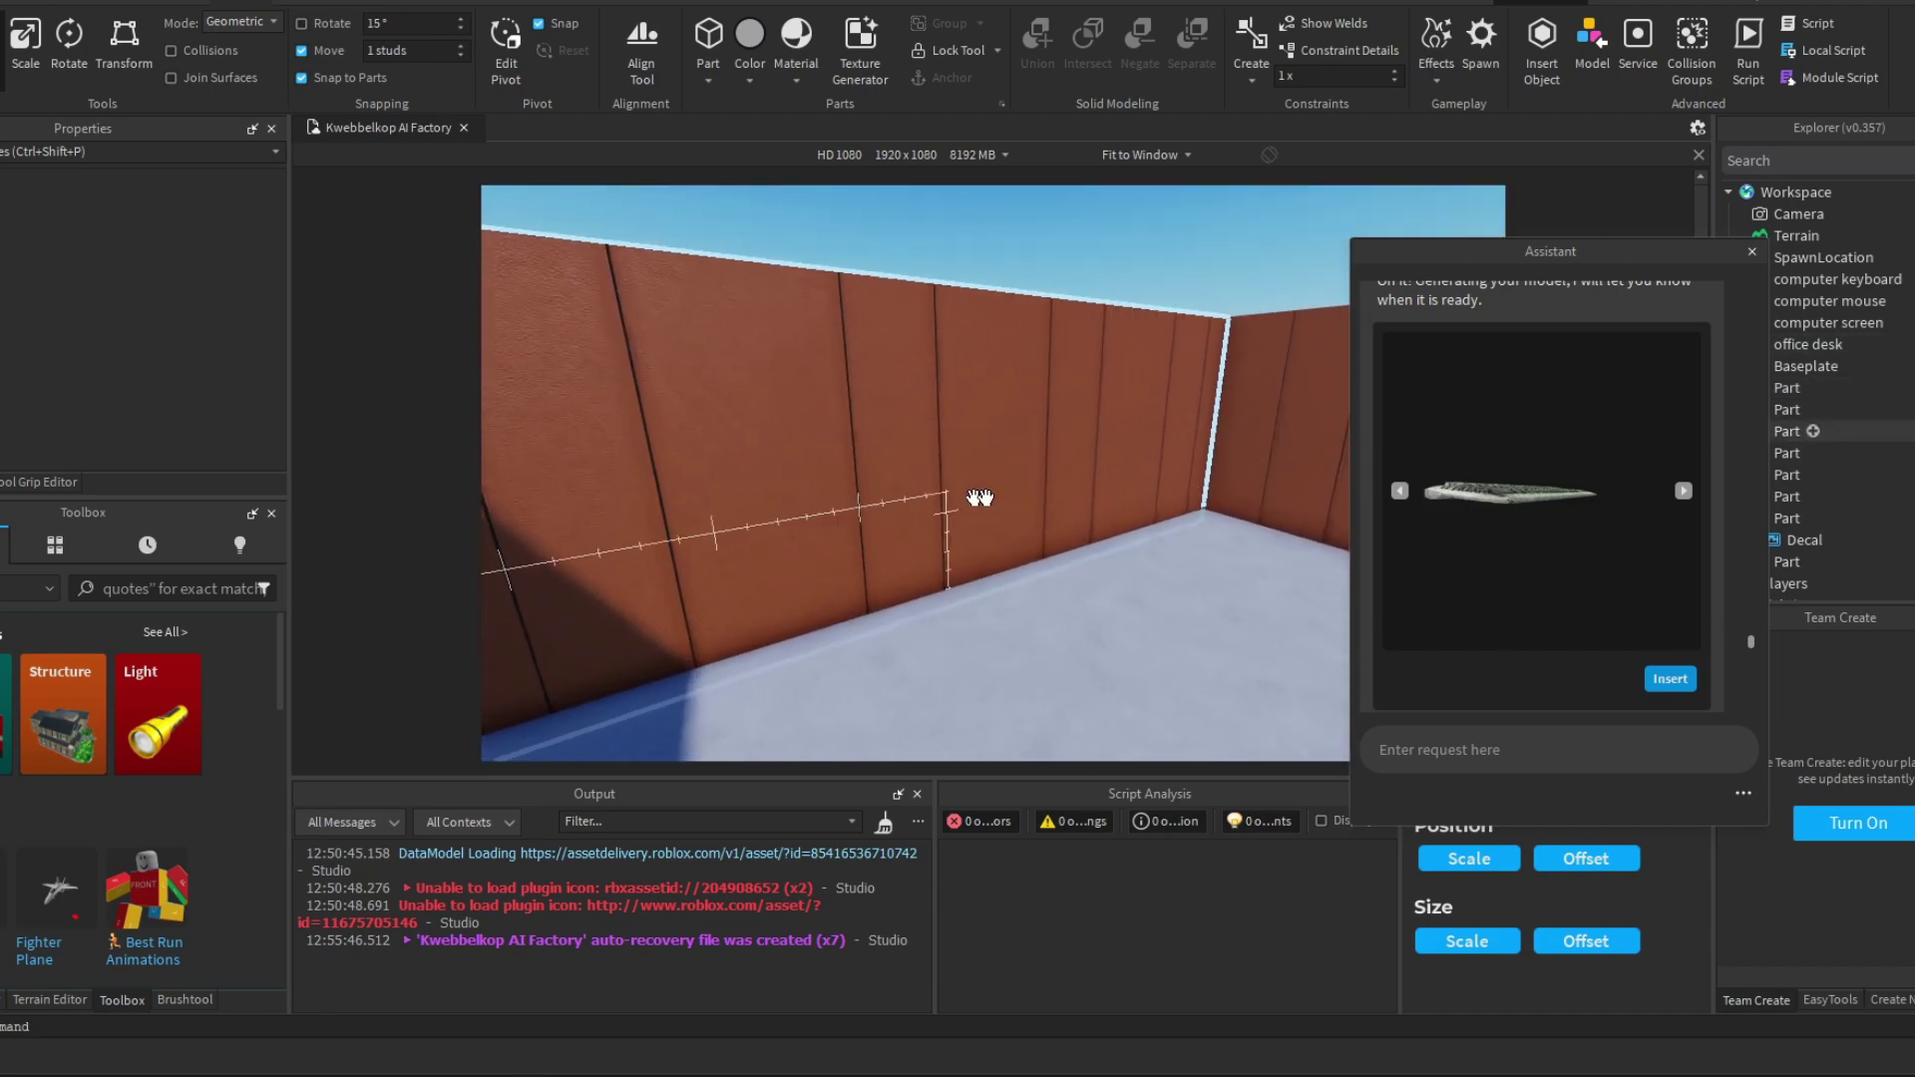
key(w)
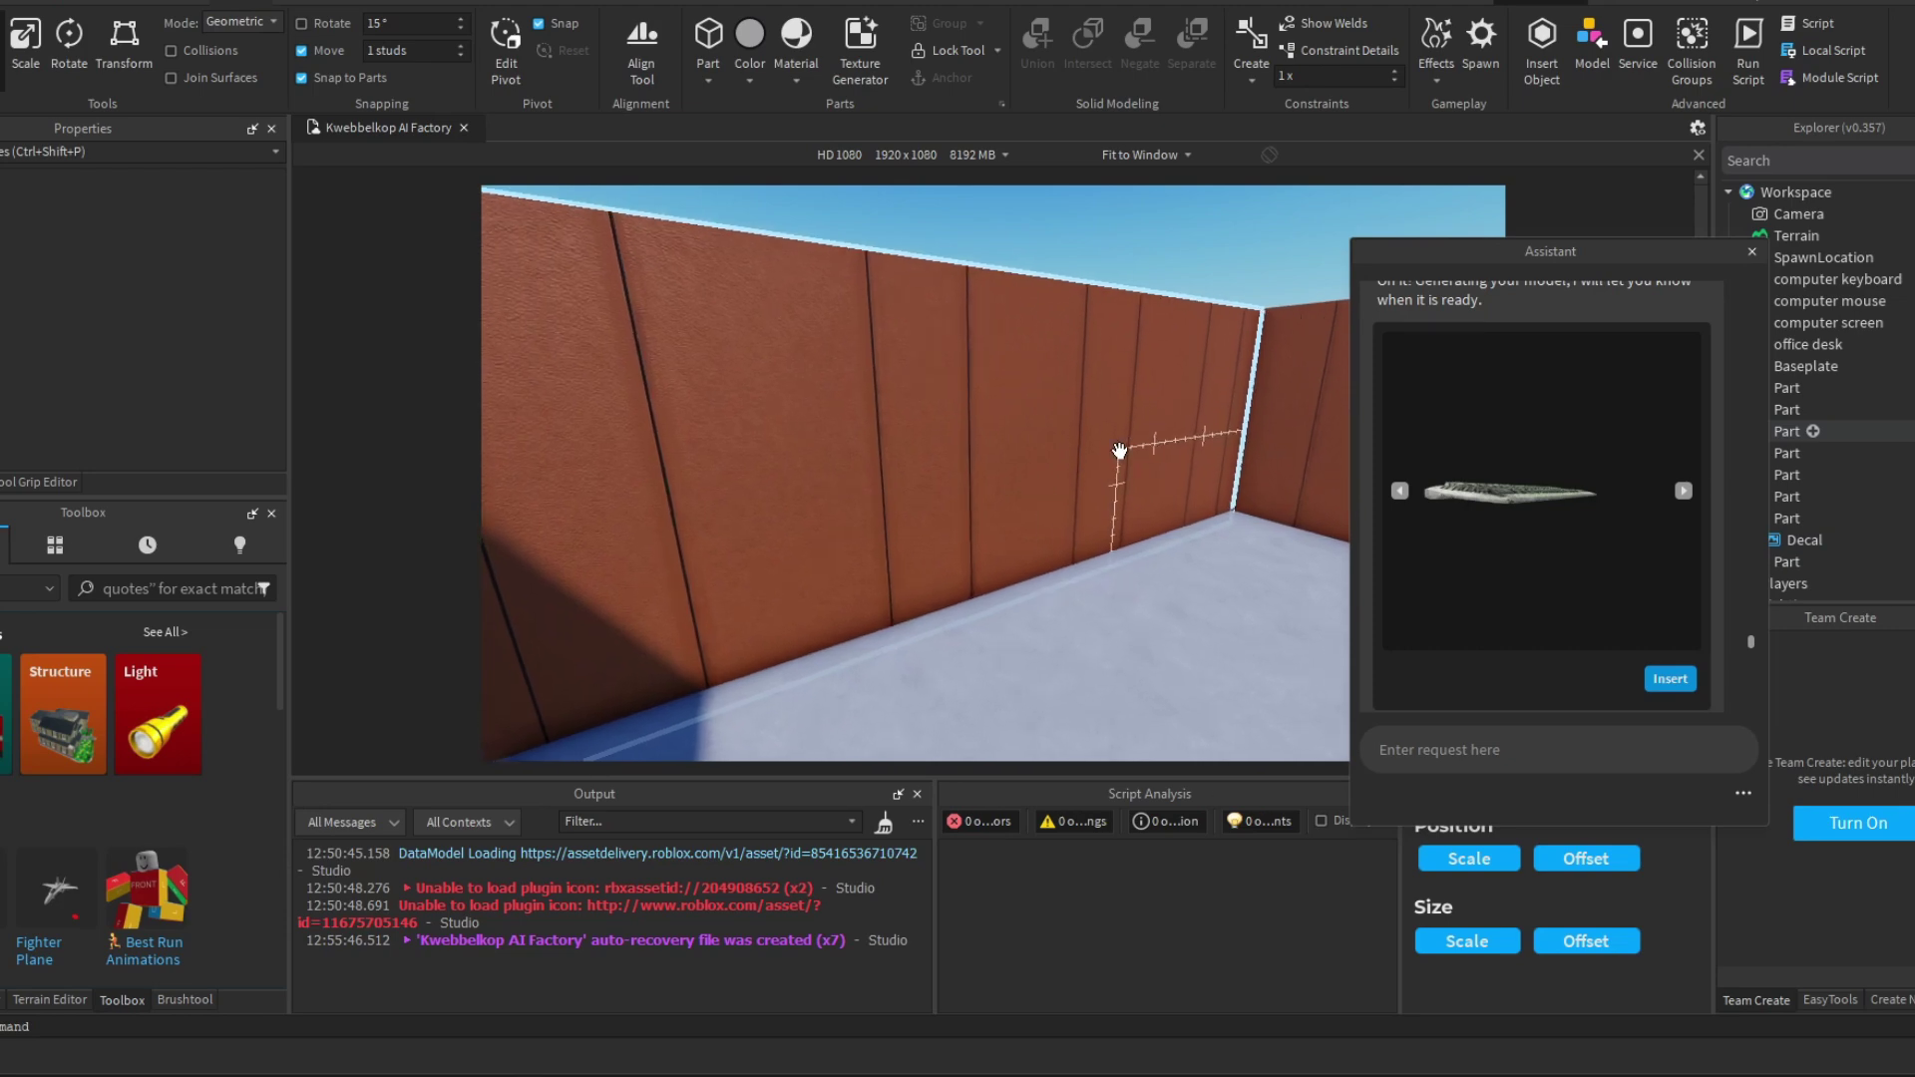
right_drag(1119, 450, 1119, 451)
key(w)
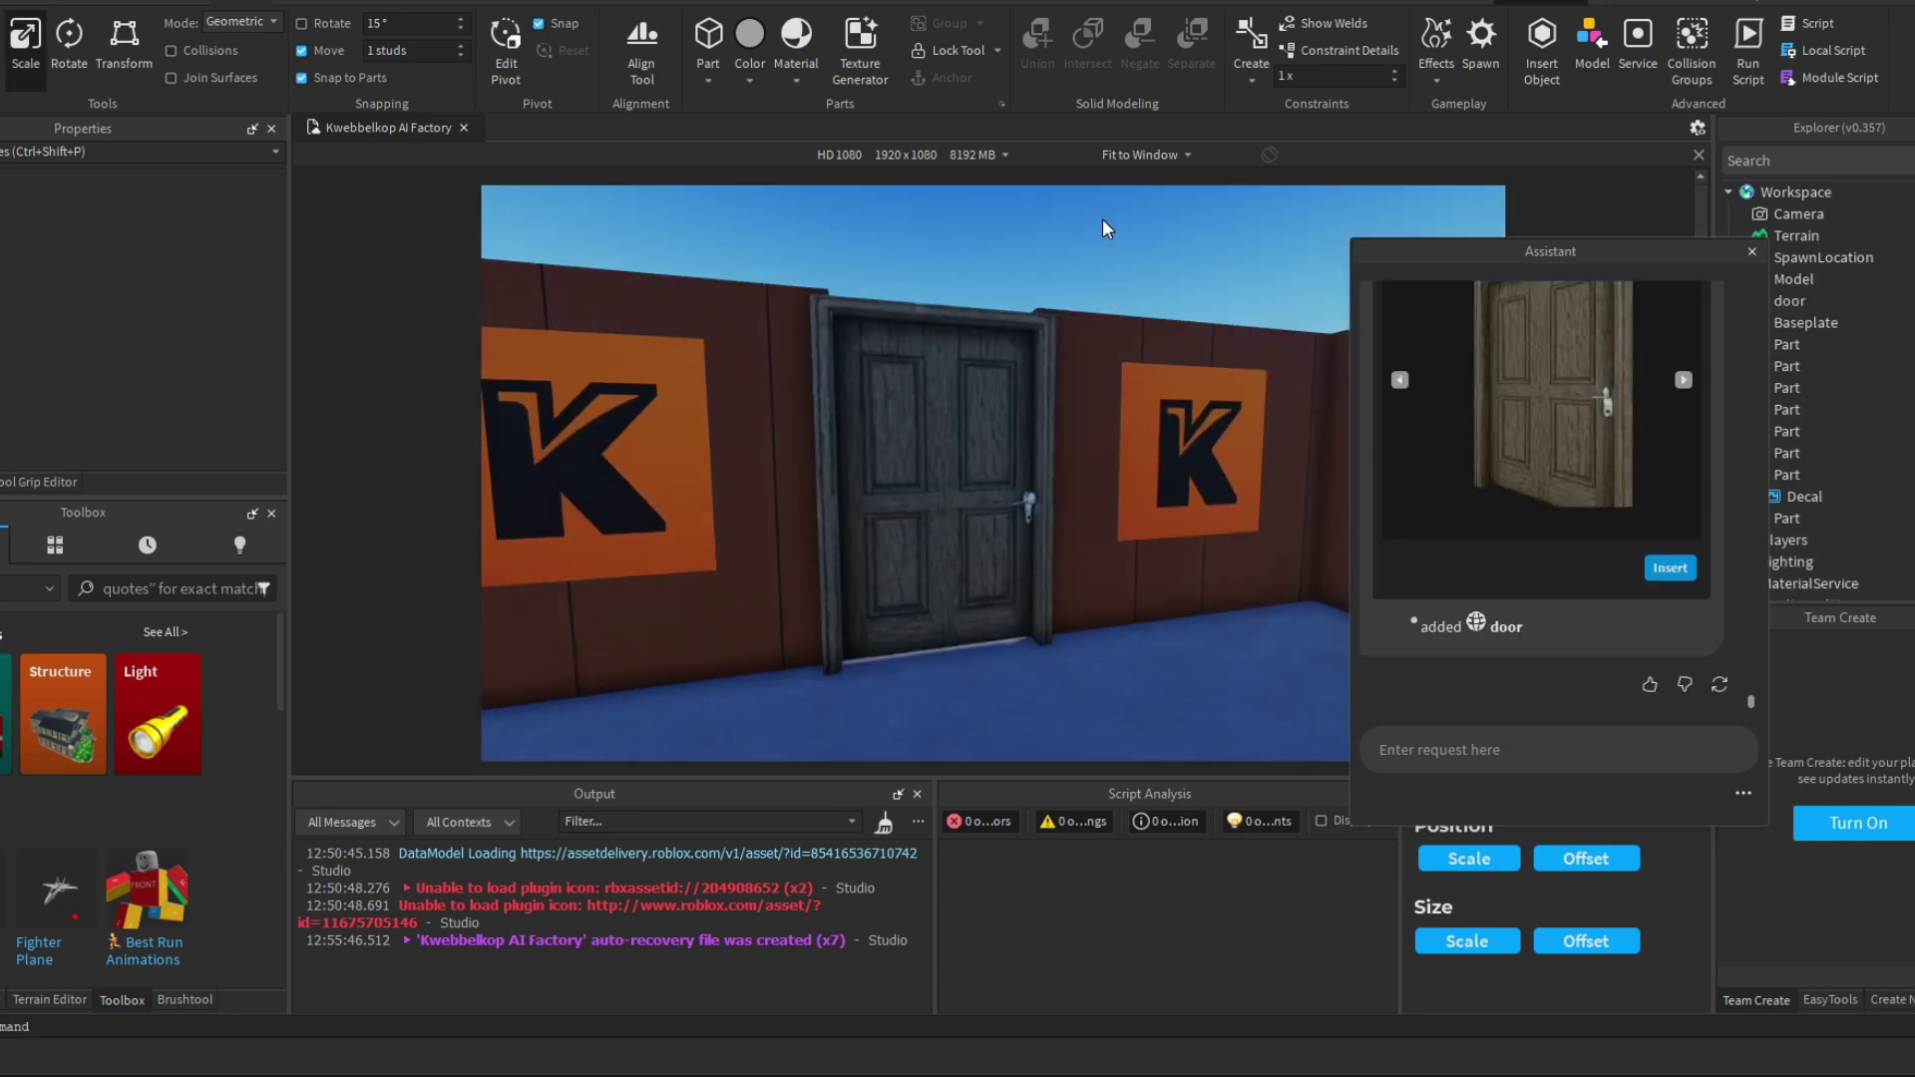
Step: Examine the door fitted between the two walls carrying the K logo
key(d)
right_drag(1102, 222, 1102, 221)
key(w)
right_drag(1157, 394, 1157, 393)
key(s)
key(w)
key(w)
key(s)
key(w)
key(s)
key(s)
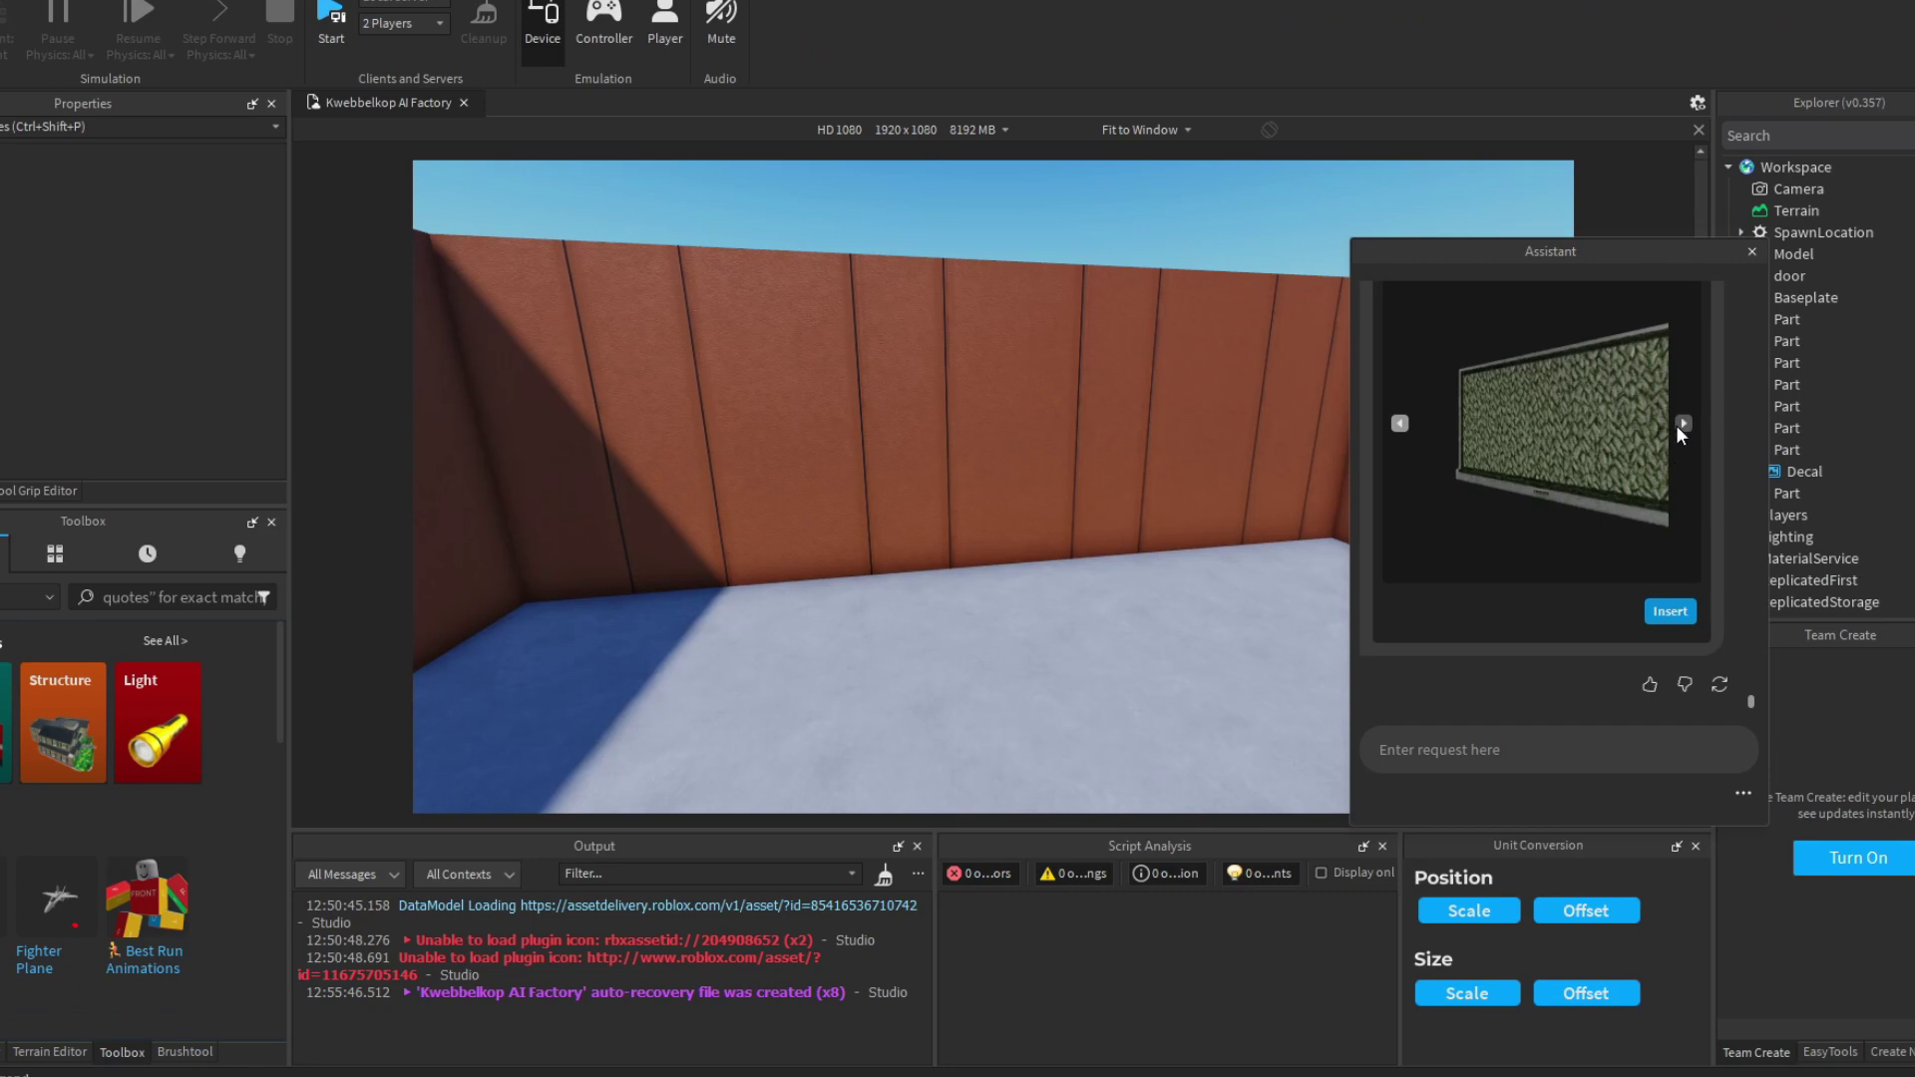
Step: Rotate the generated wall screen preview to check its sides, and insert the model into the workspace
click(1682, 422)
click(1682, 423)
click(1679, 425)
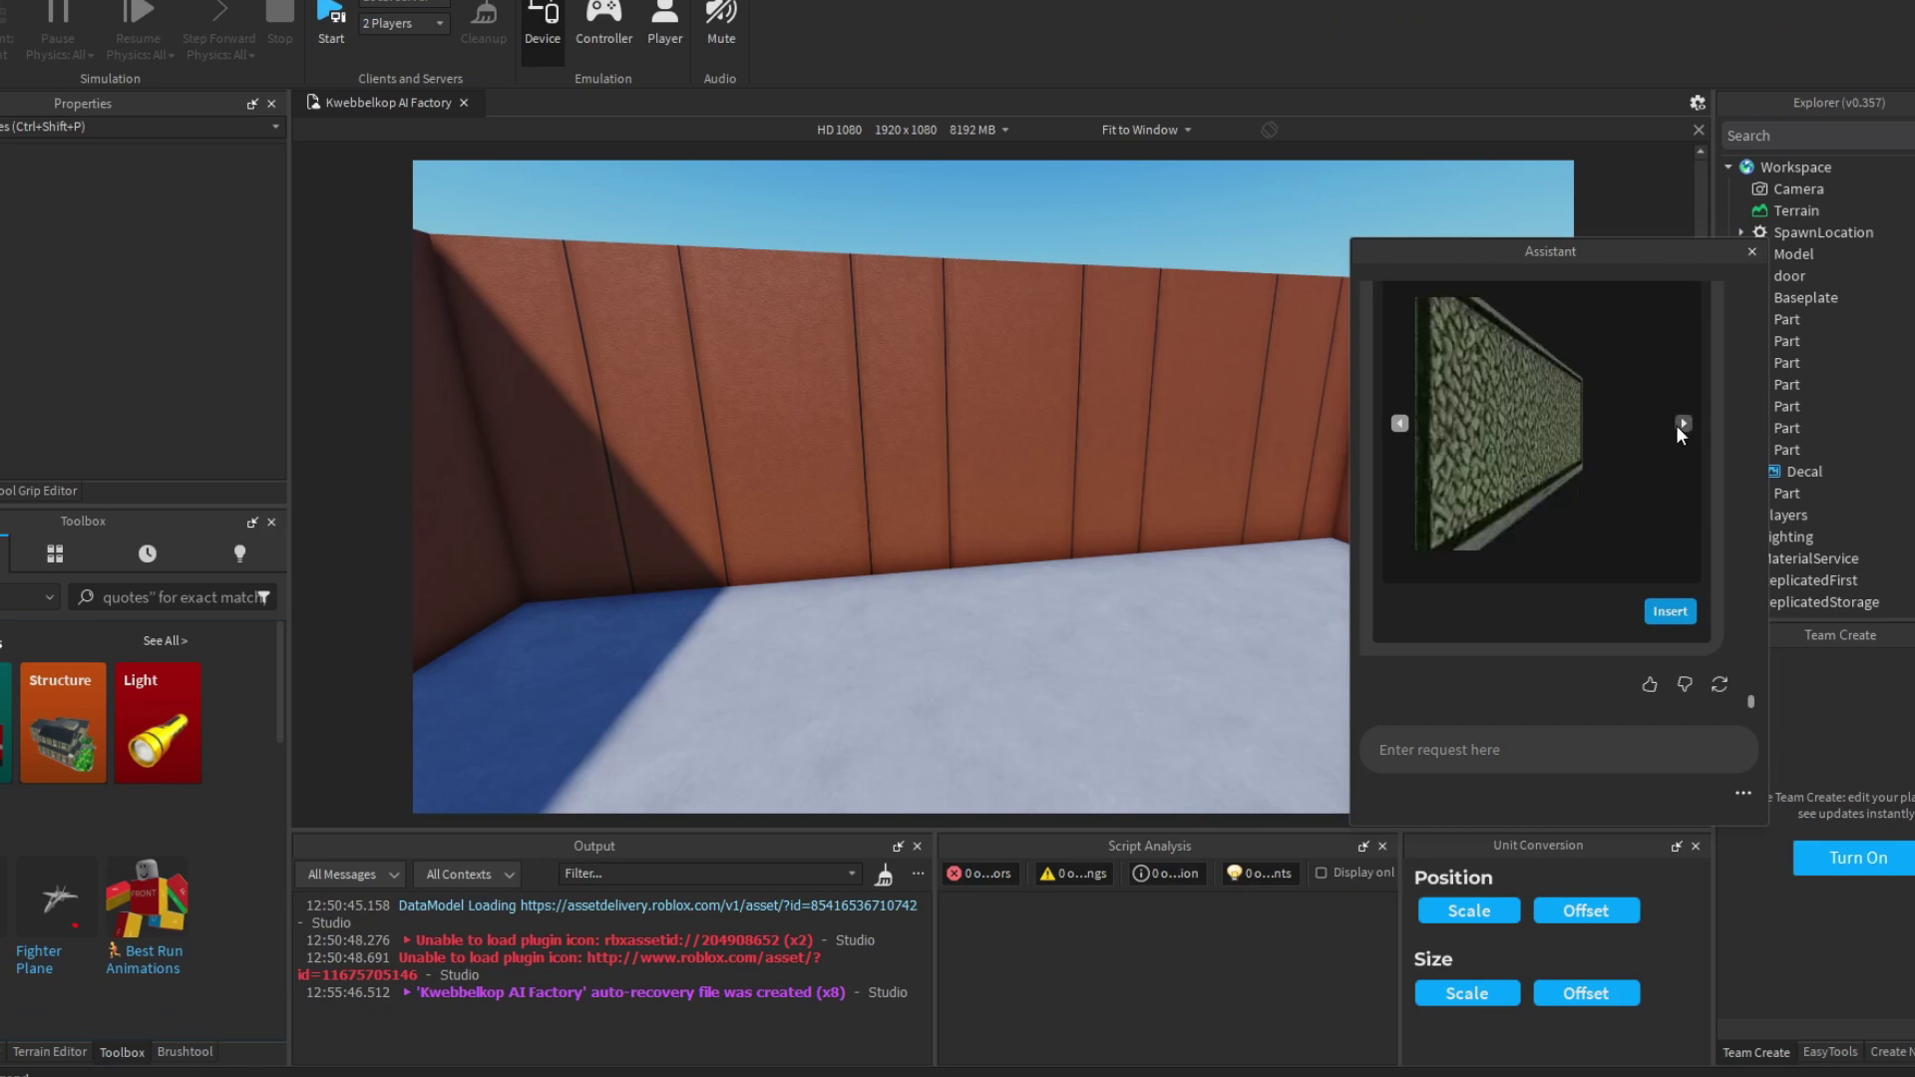
click(1679, 425)
click(1682, 423)
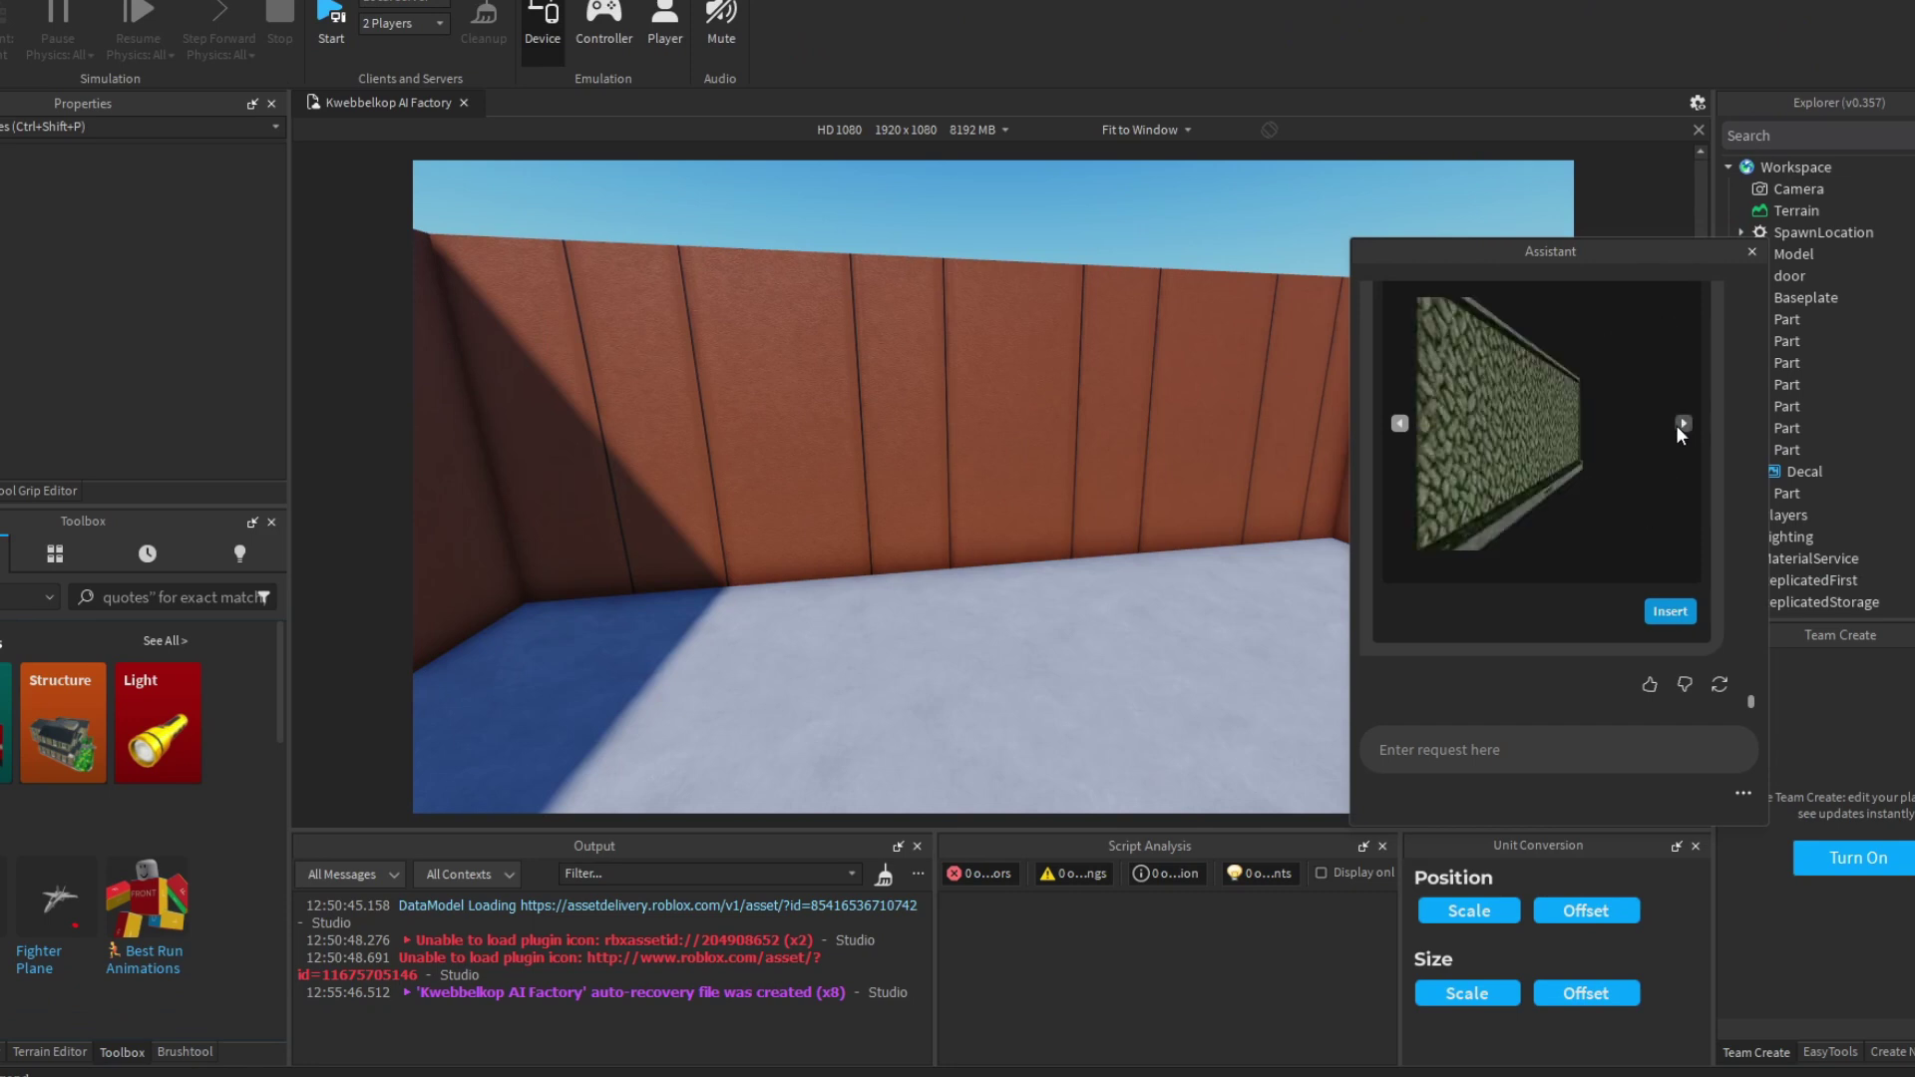
click(1667, 611)
Step: Examine the inserted screen's size and position relative to the office walls and door
right_drag(1250, 505, 1251, 505)
key(s)
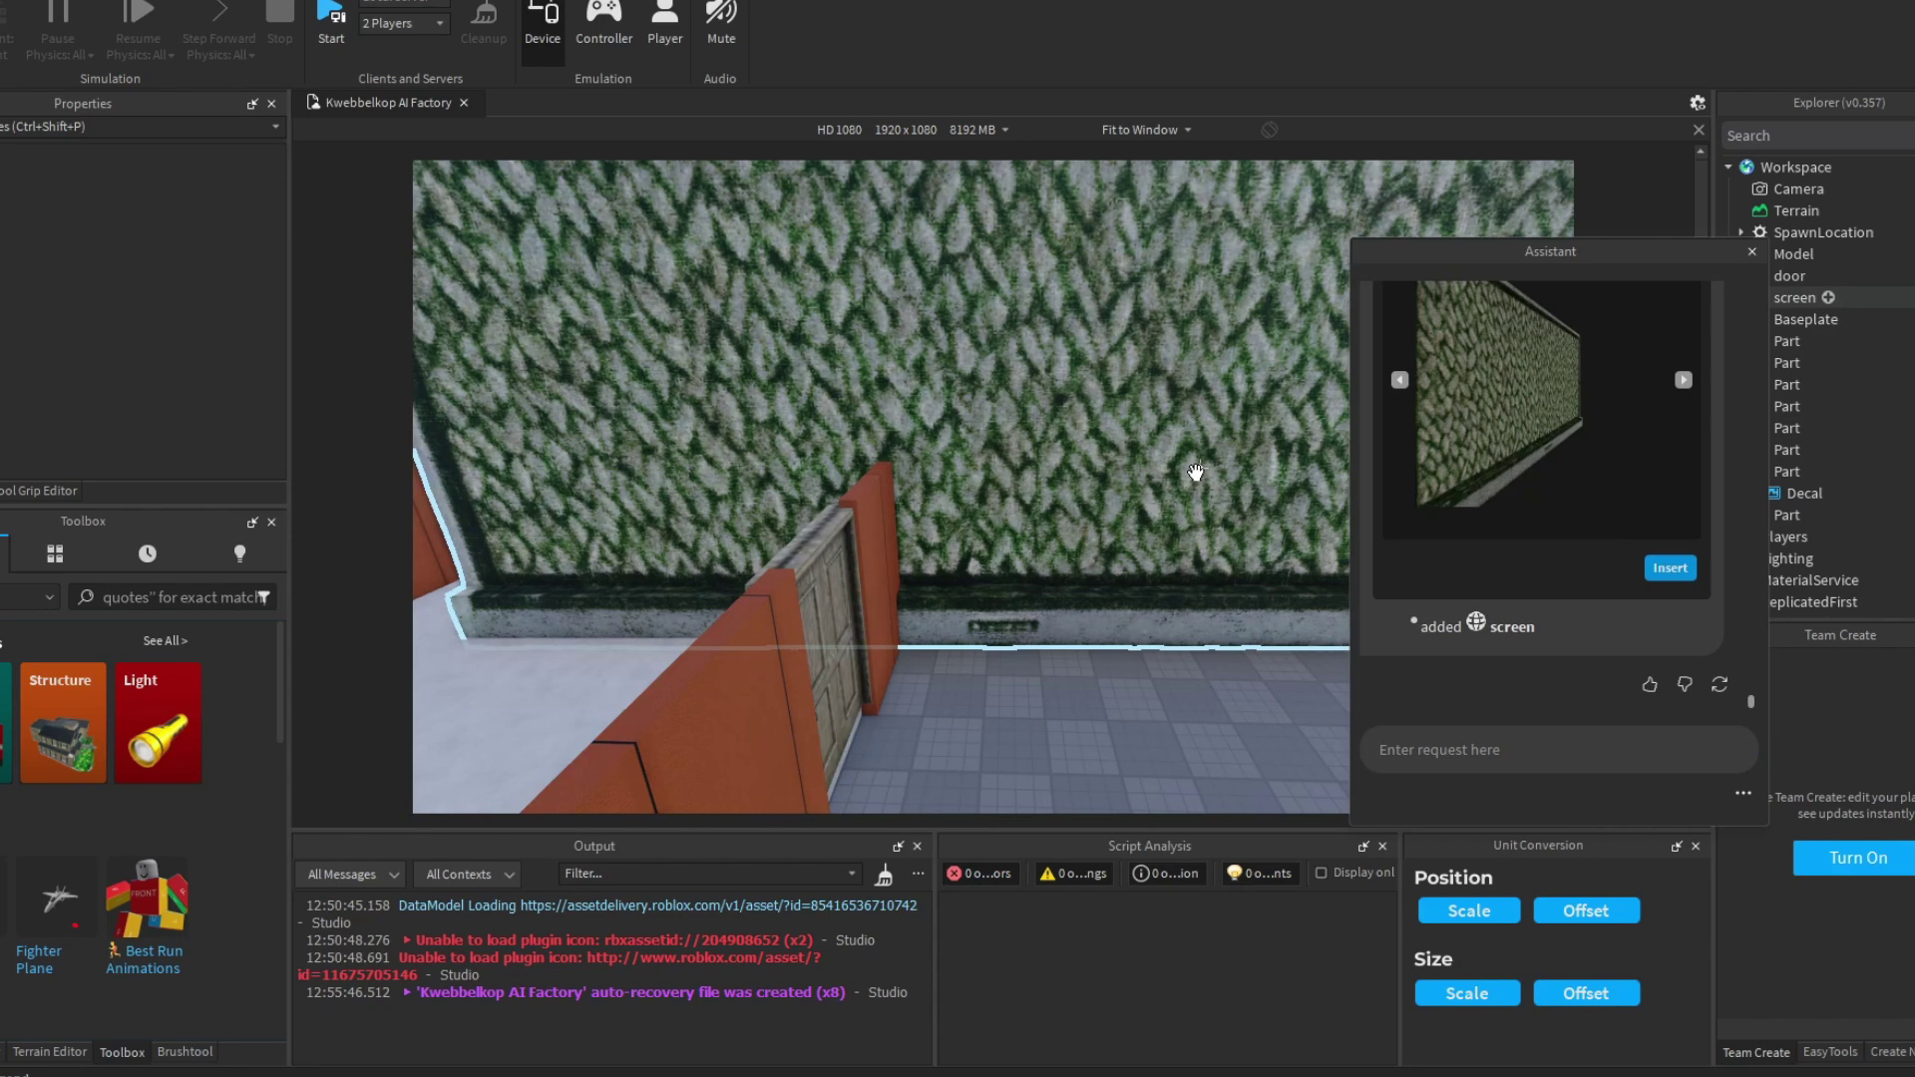
right_drag(1196, 473, 1195, 472)
key(s)
key(w)
key(d)
key(s)
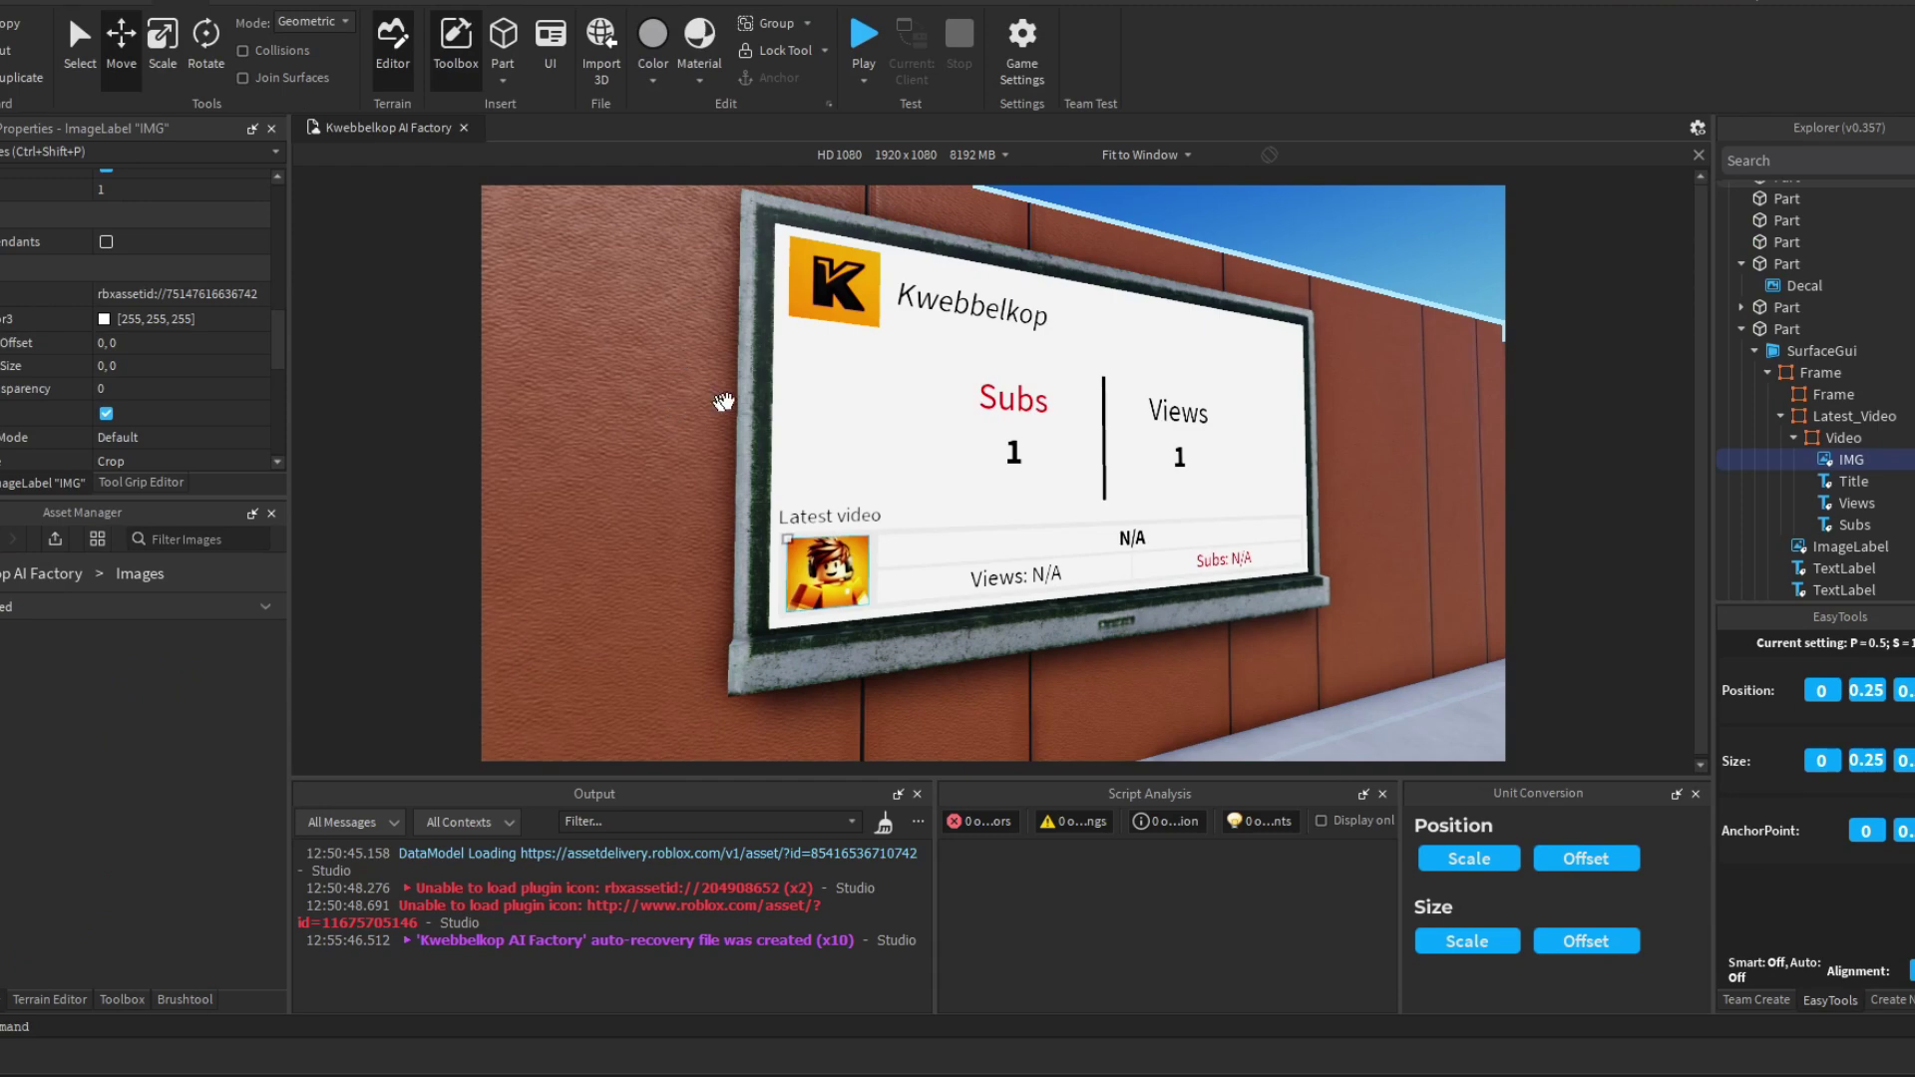
Step: Inspect the Latest video thumbnail on the wall screen and open its image asset property
scroll(743, 389, up, 4)
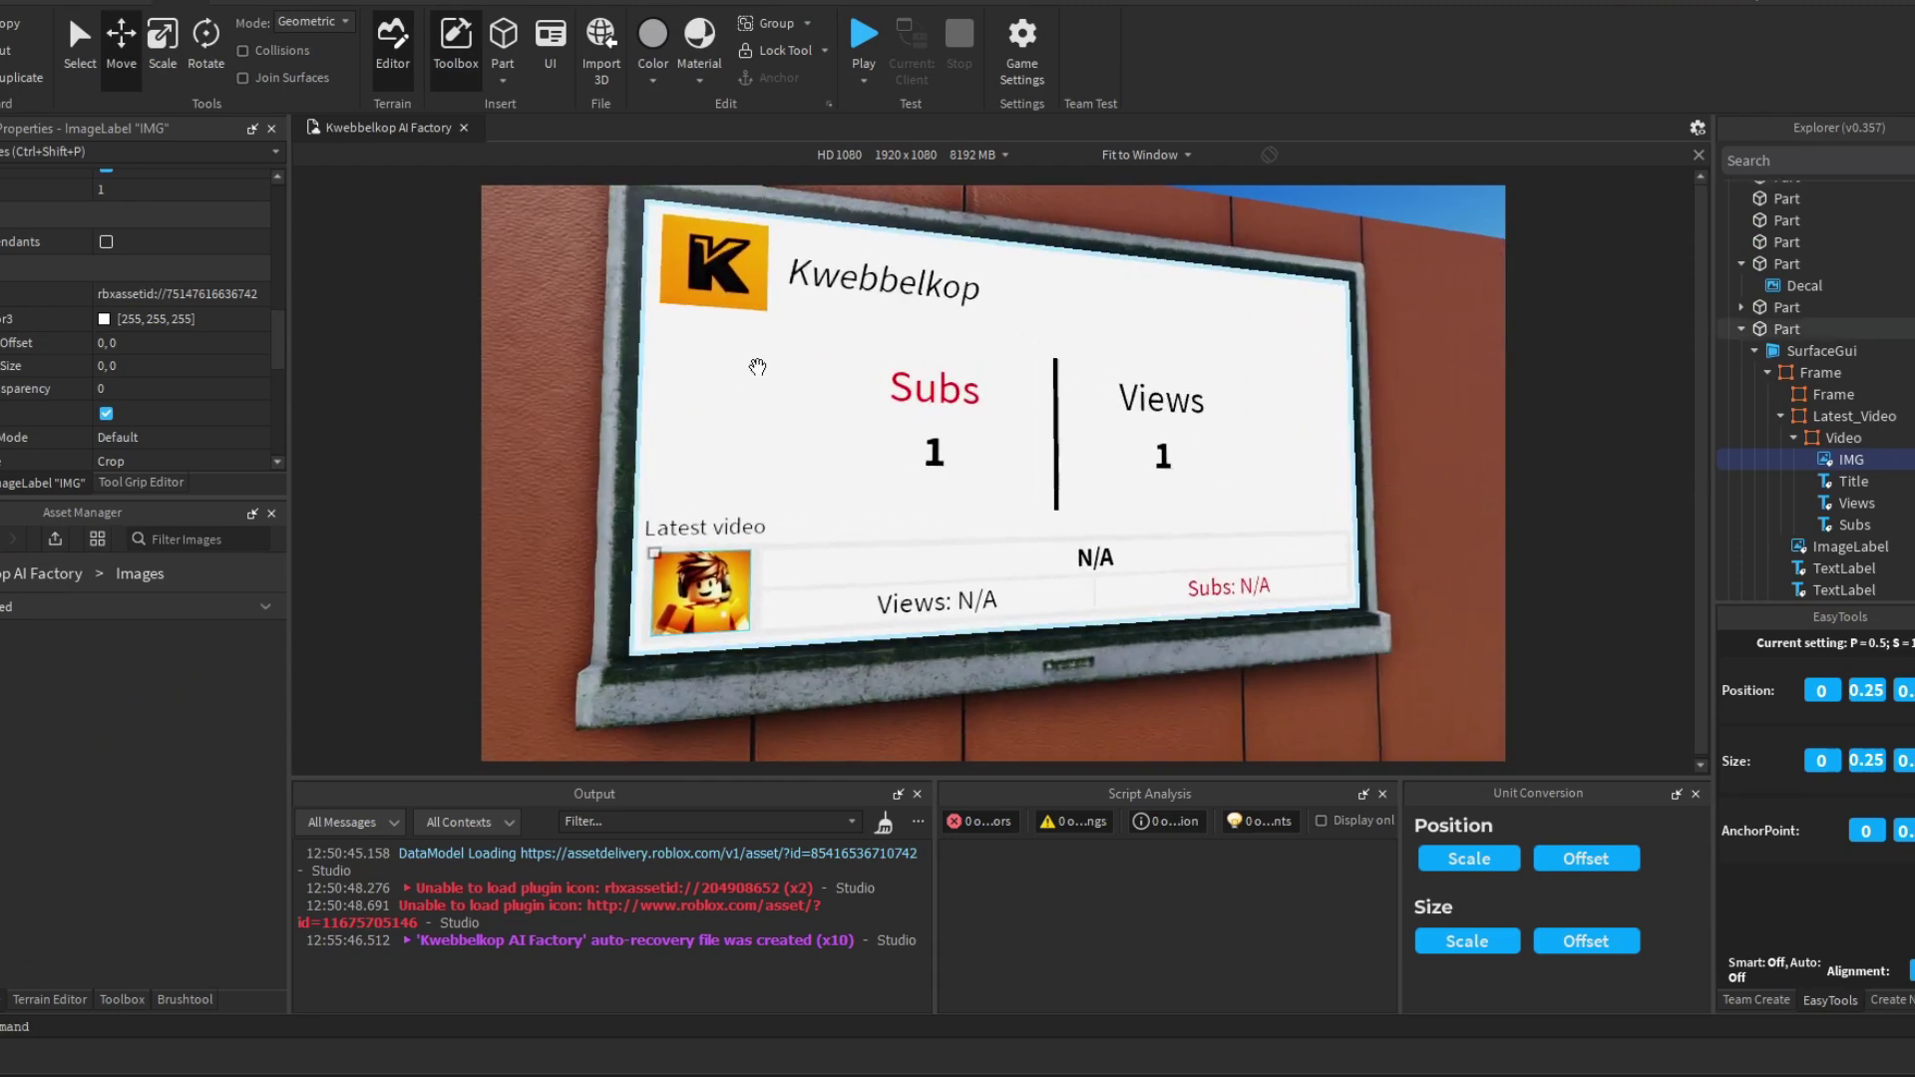
scroll(758, 367, up, 5)
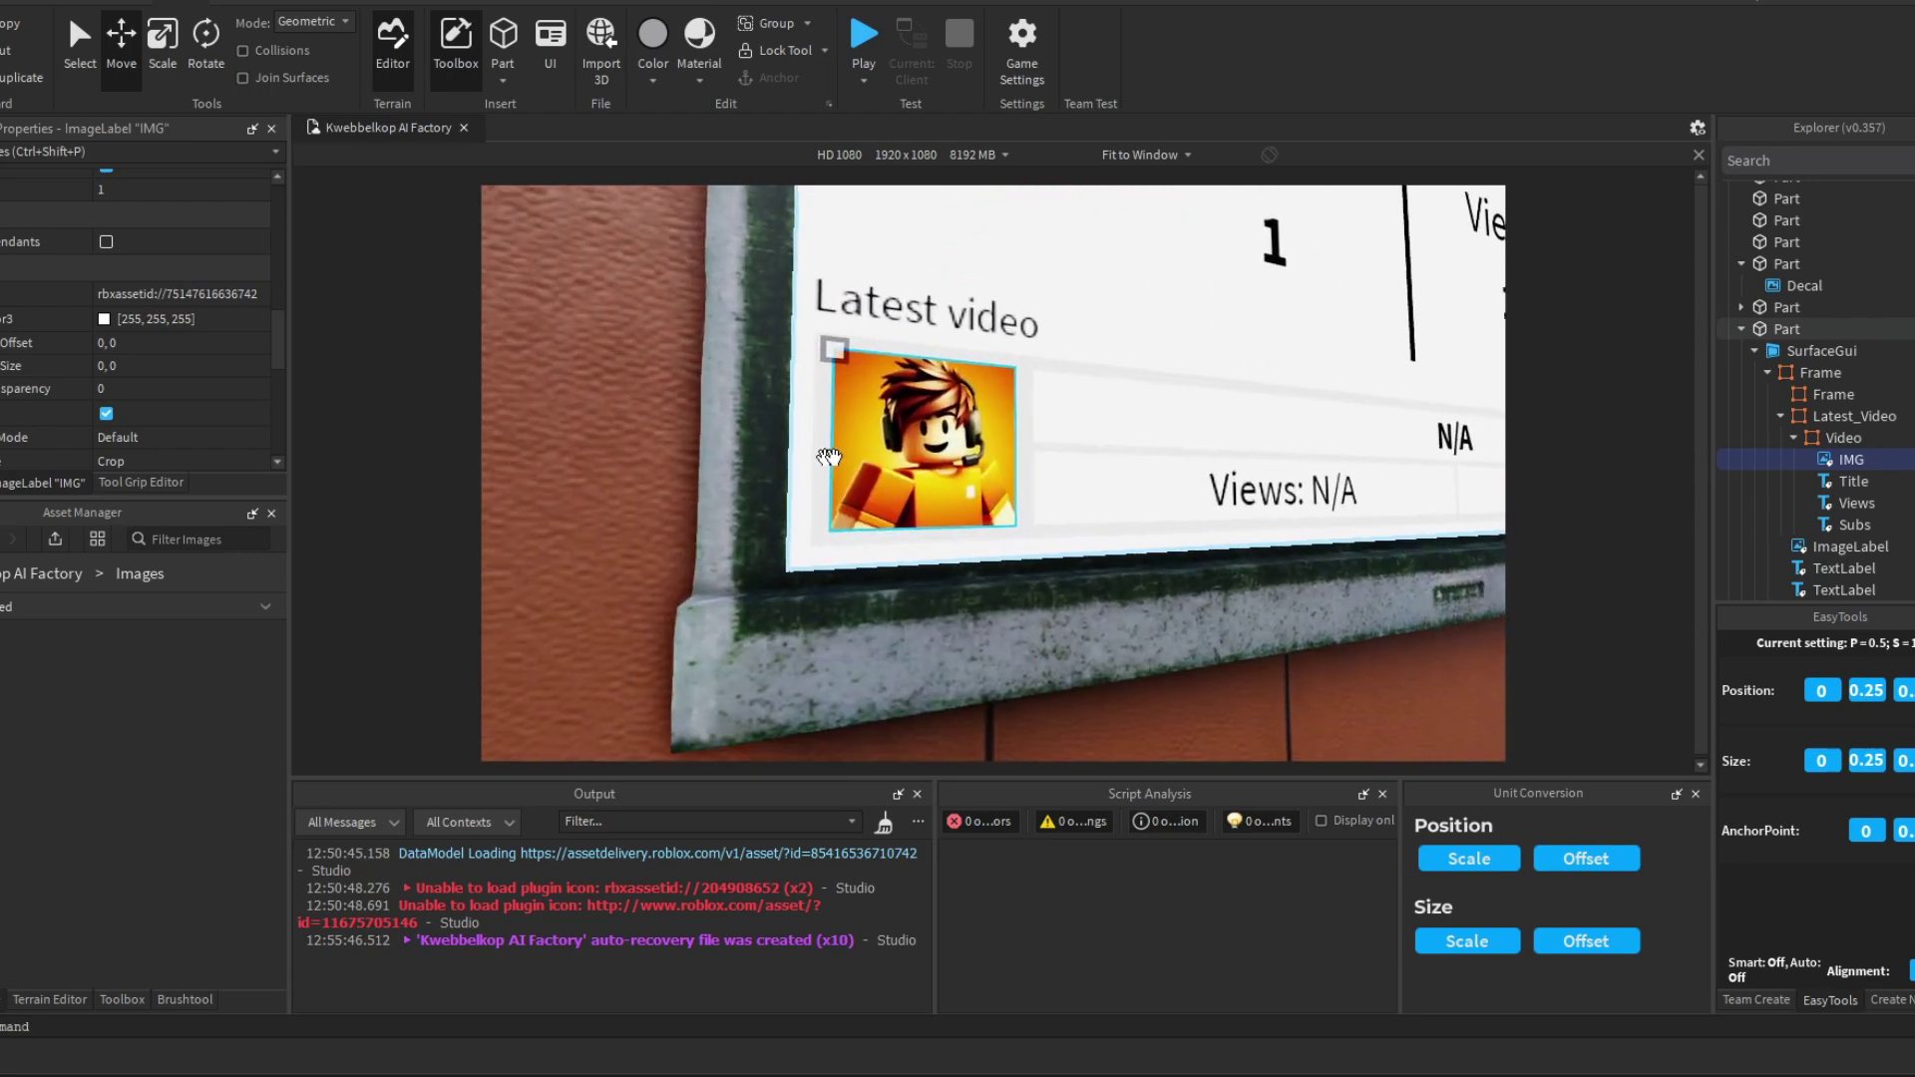
scroll(828, 457, up, 4)
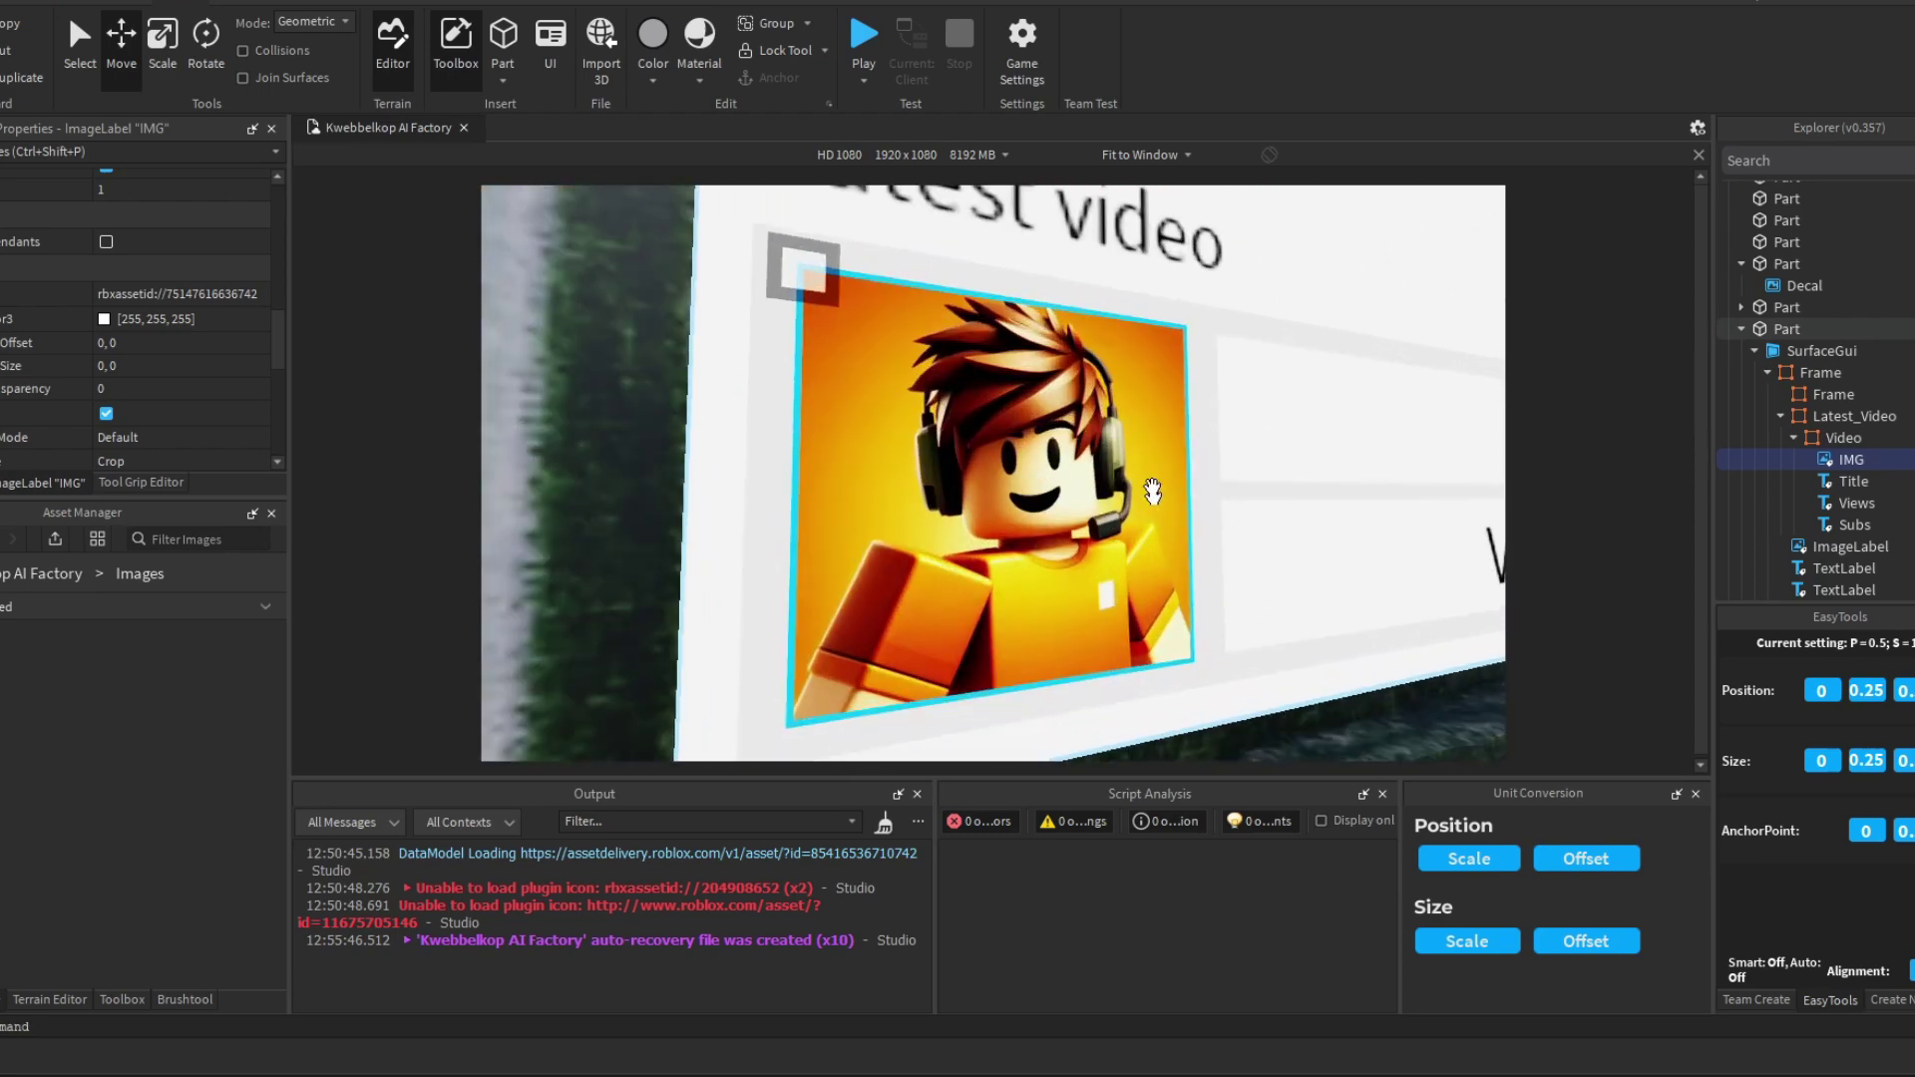
scroll(1146, 465, down, 3)
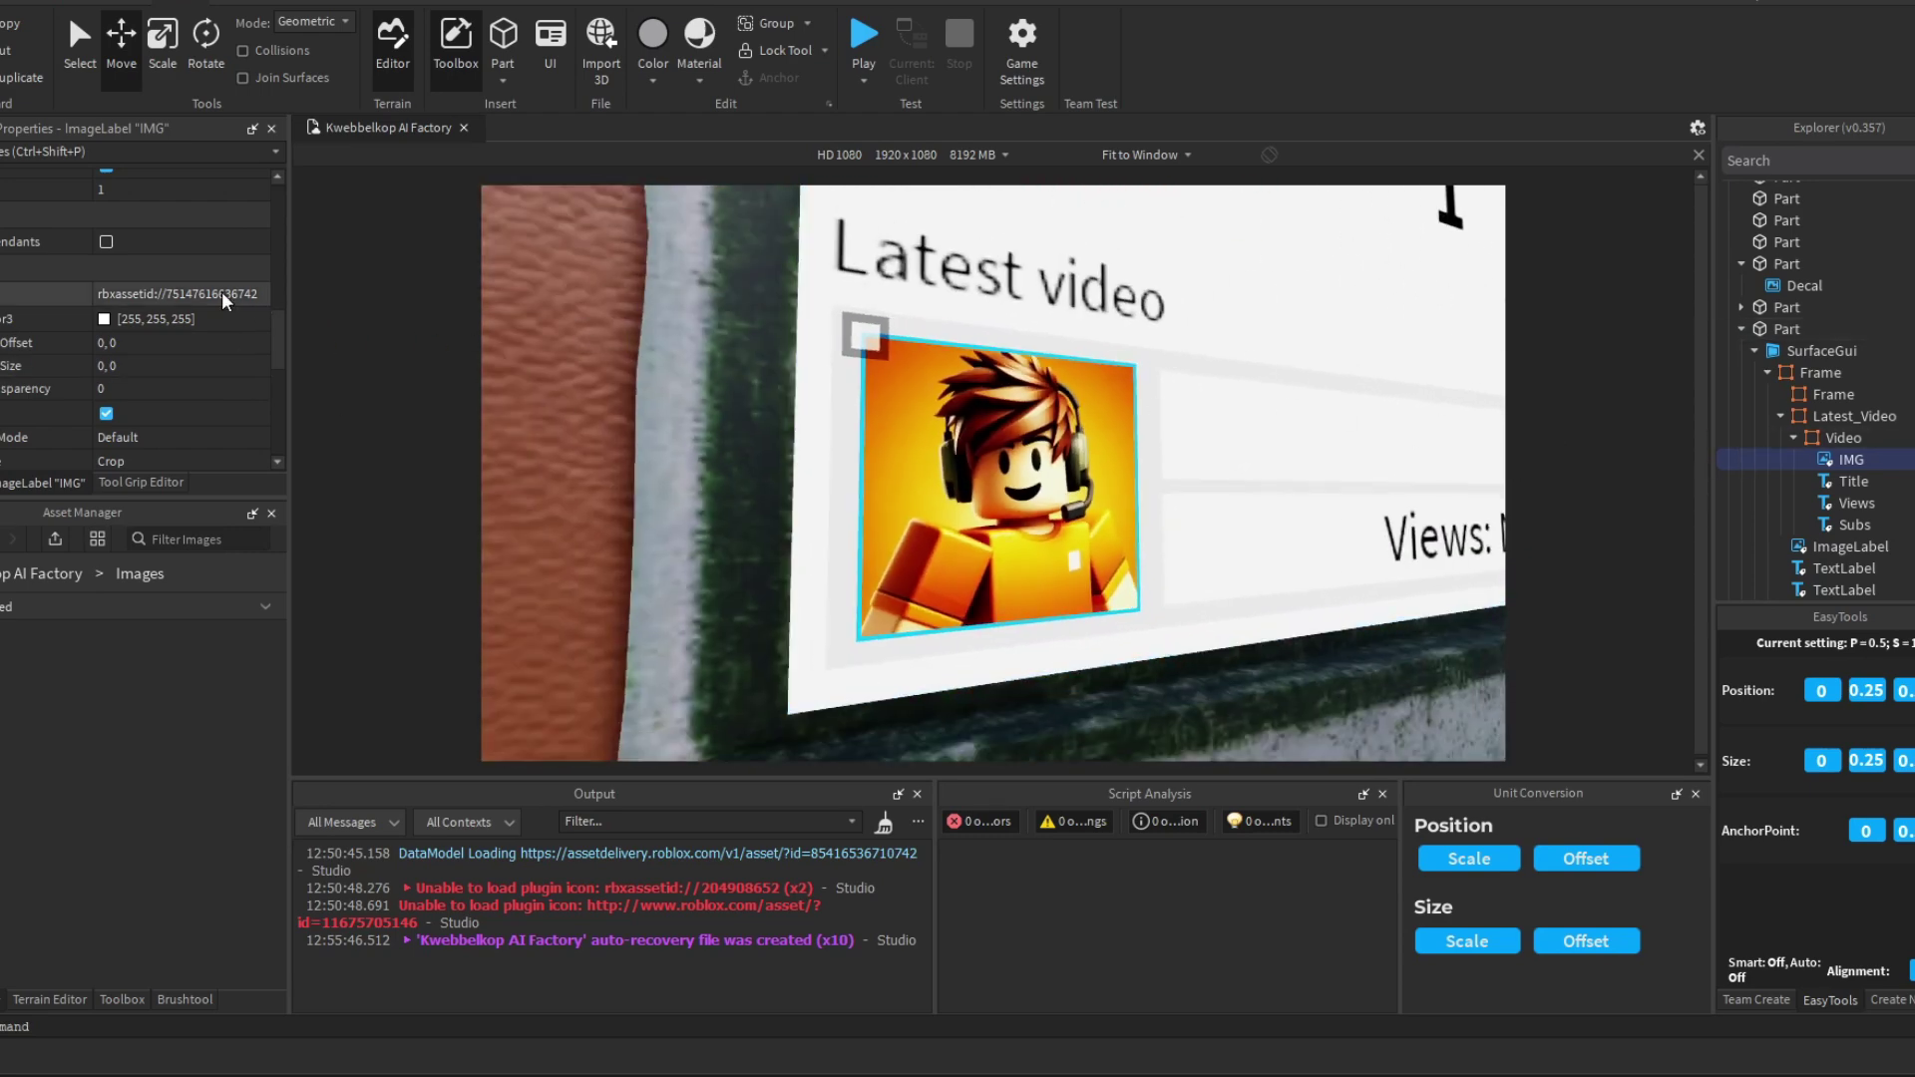
click(225, 299)
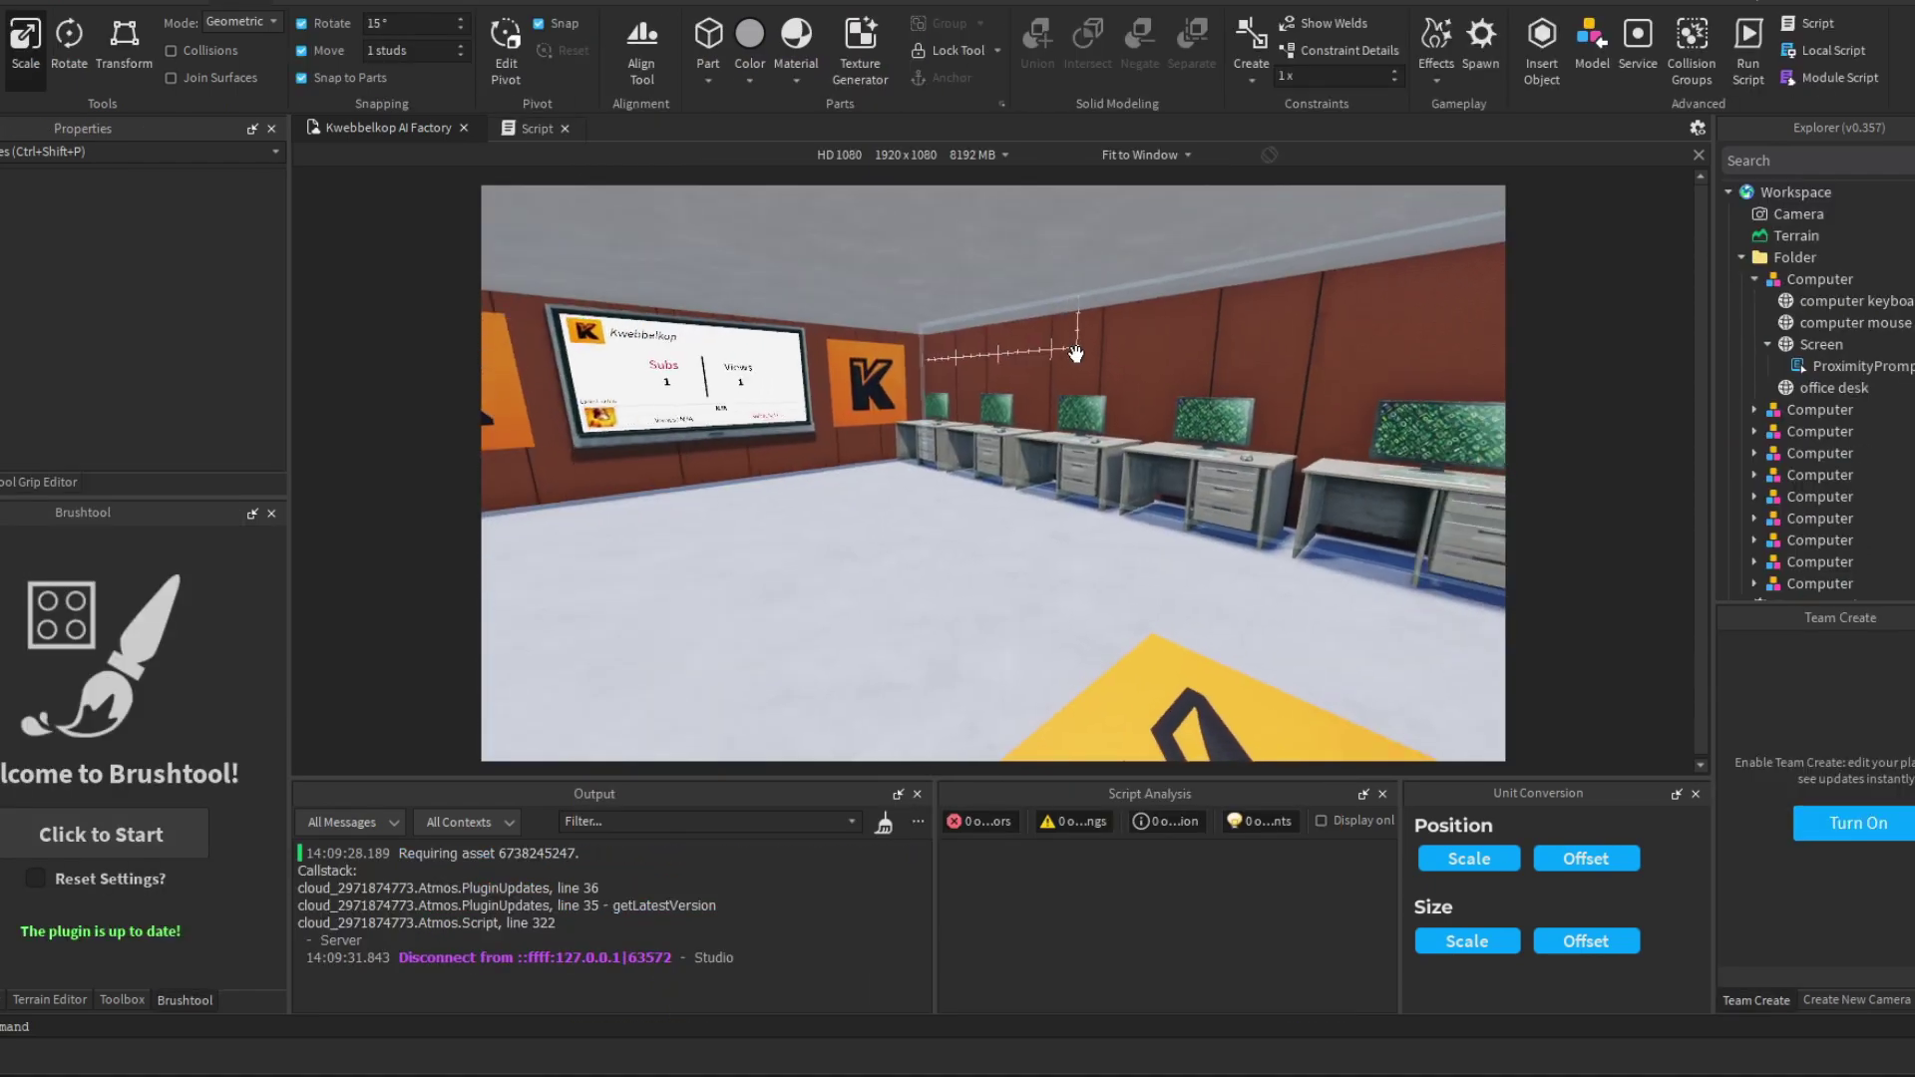
Step: Start a playtest, walk the character to the computer desks and trigger the Make video prompt
right_drag(1076, 353, 1075, 353)
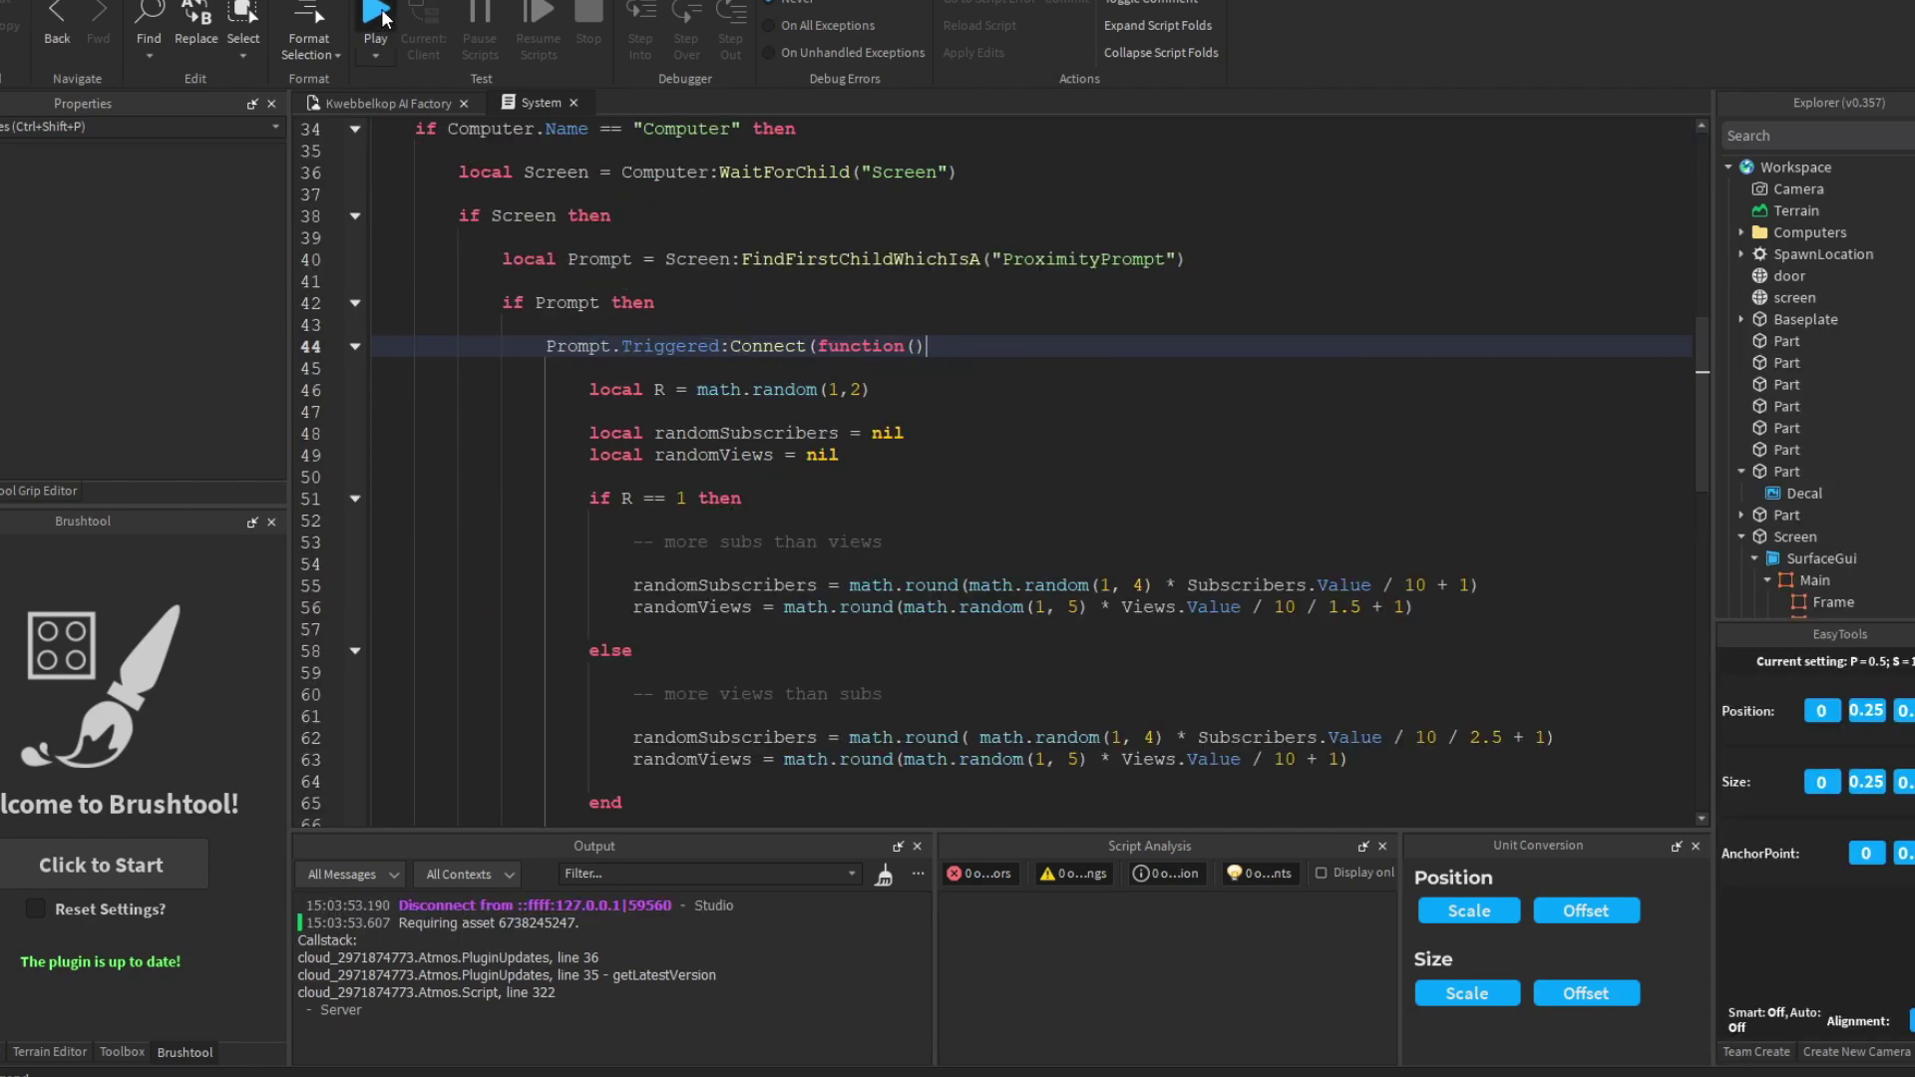
click(376, 16)
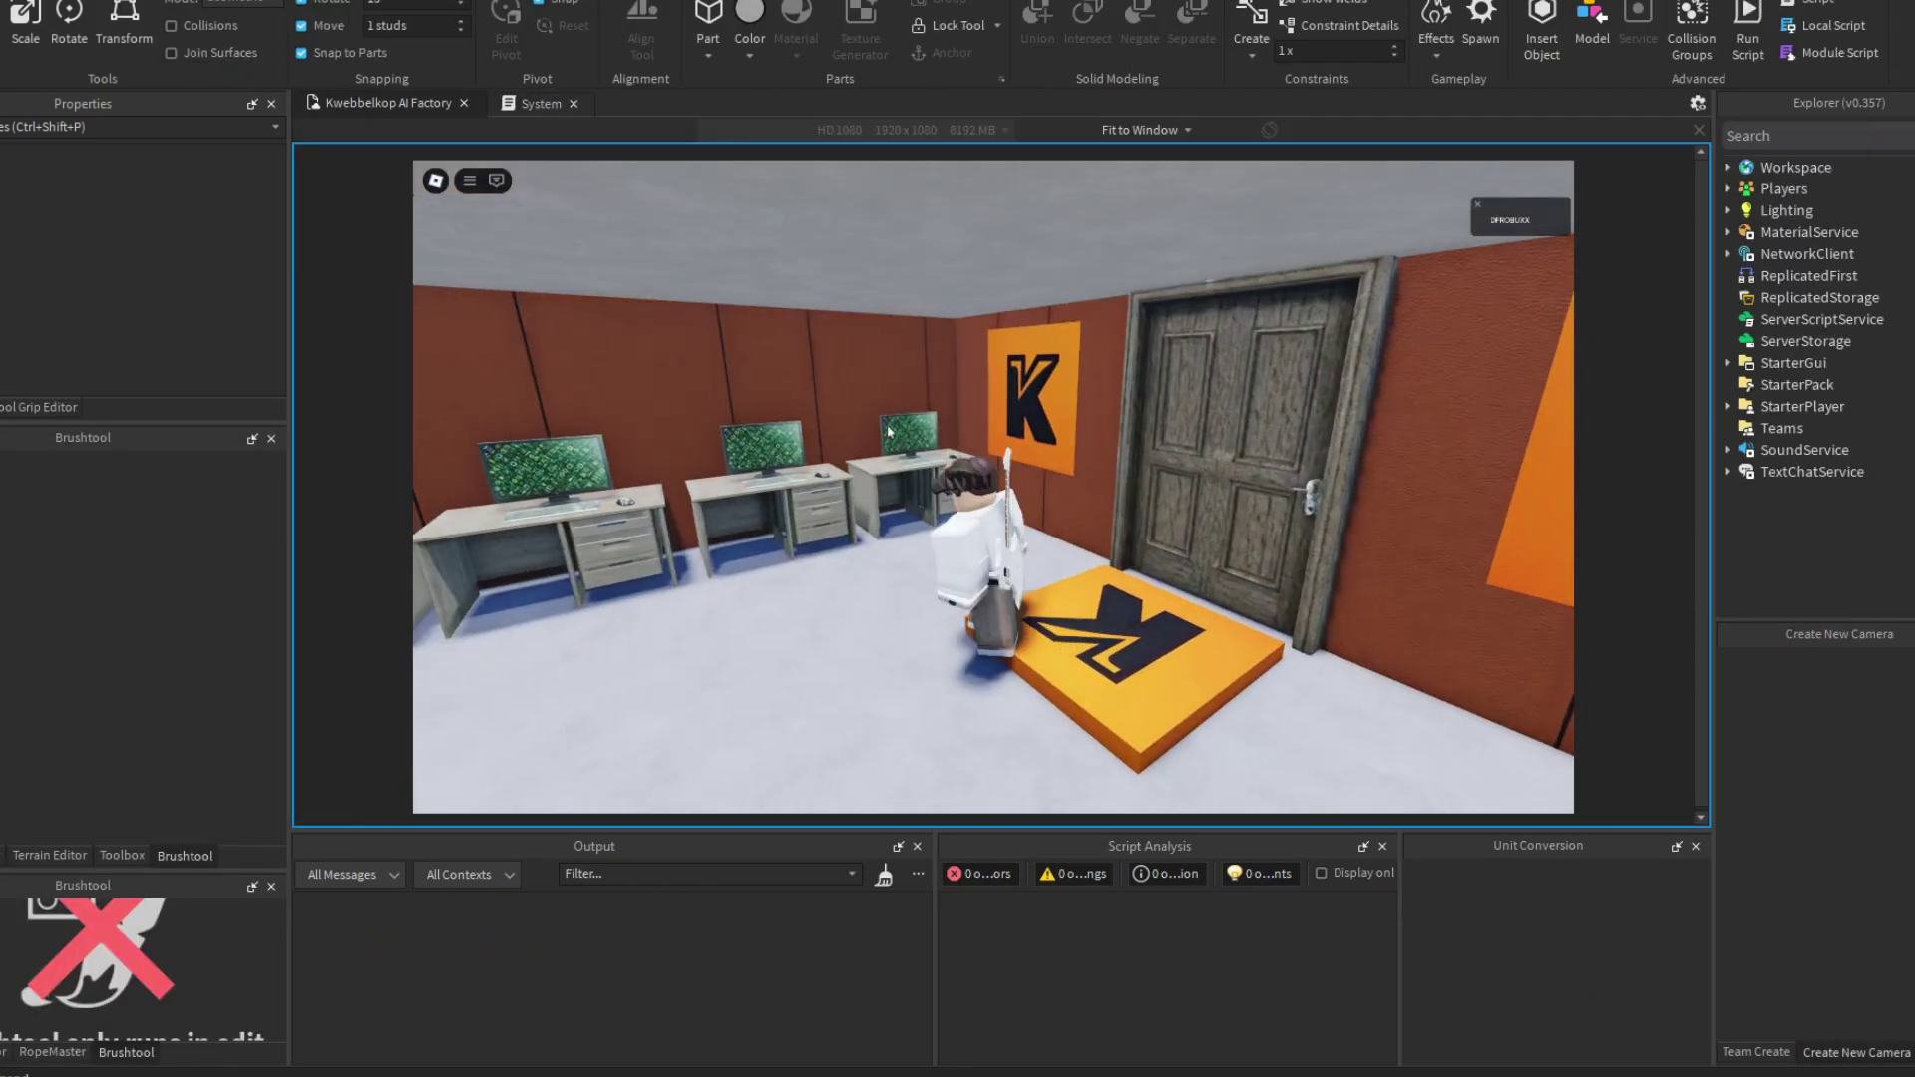
key(w)
right_drag(888, 431, 889, 429)
right_drag(1013, 449, 1002, 436)
key(w)
key(e)
key(e)
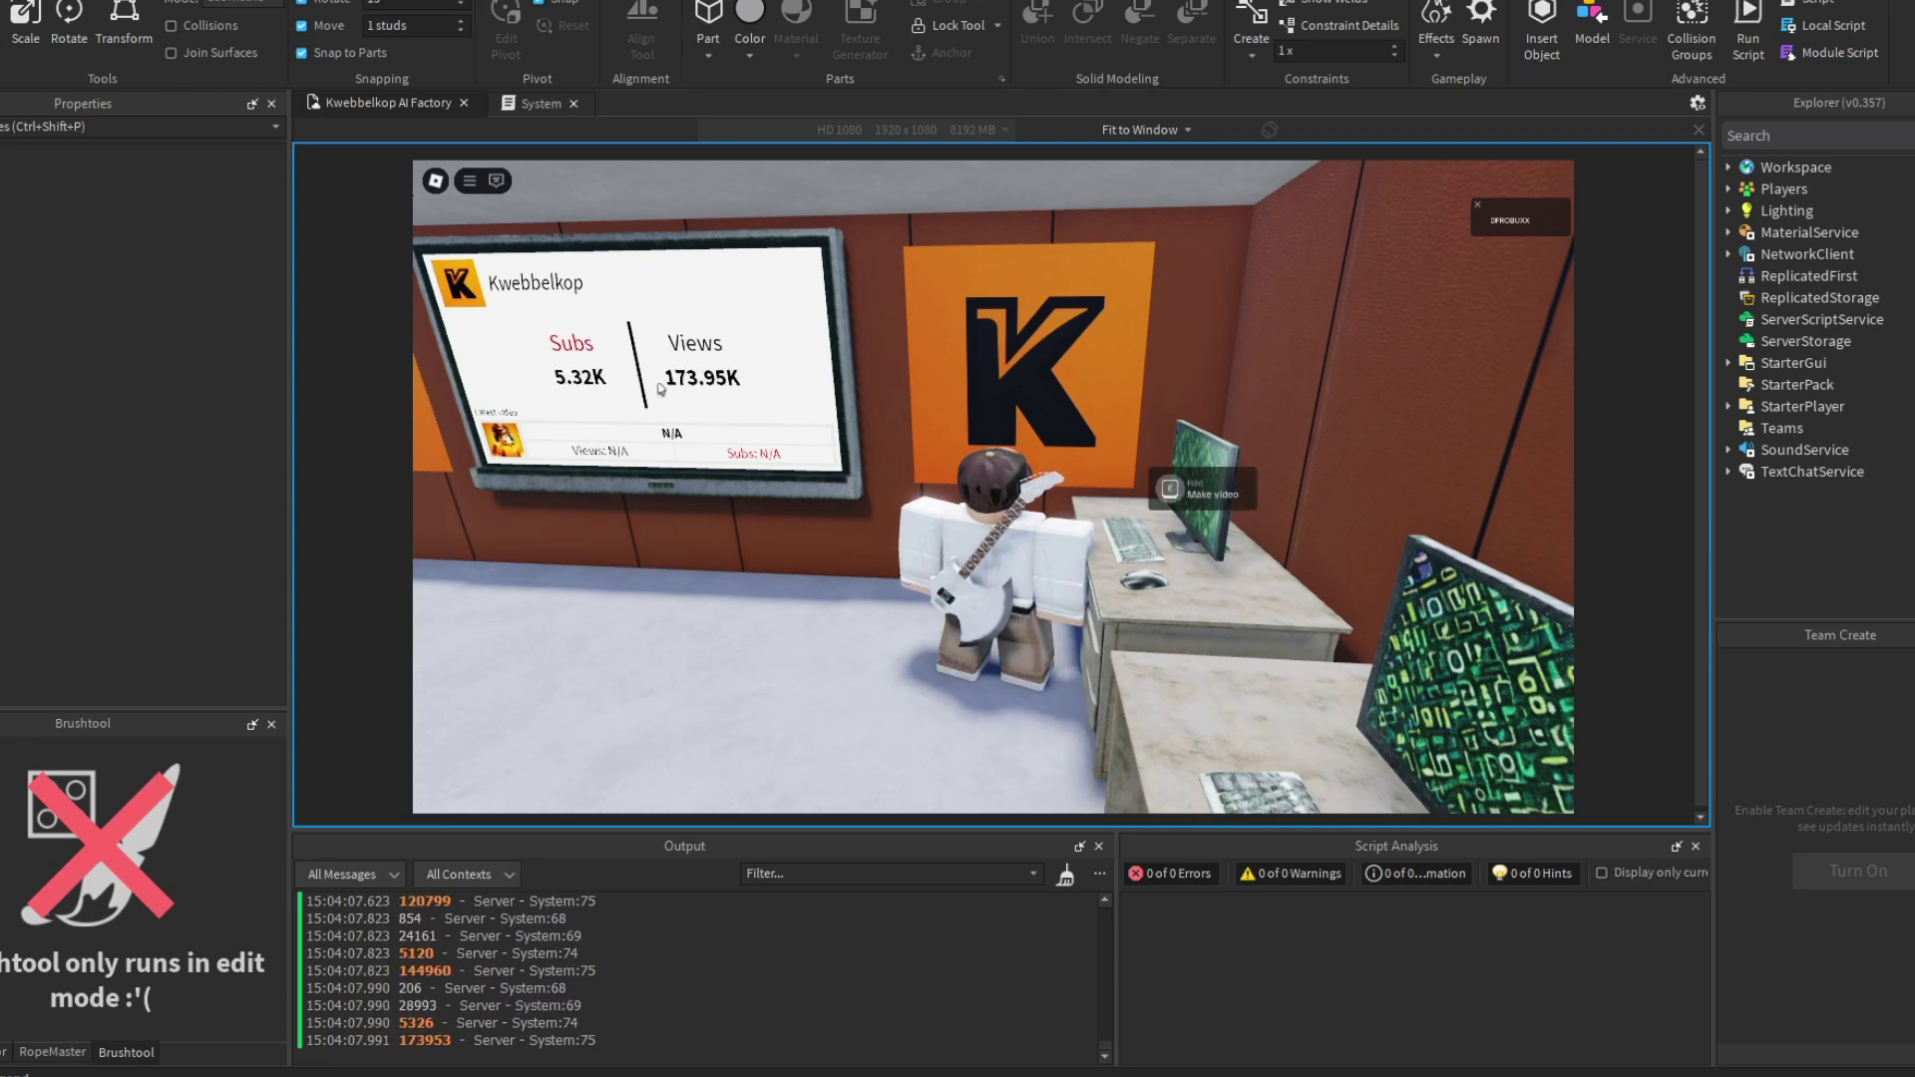
Step: Move the character in front of the wall screen to check the Subs and Views counters
key(a)
key(s)
key(a)
scroll(713, 388, up, 5)
key(s)
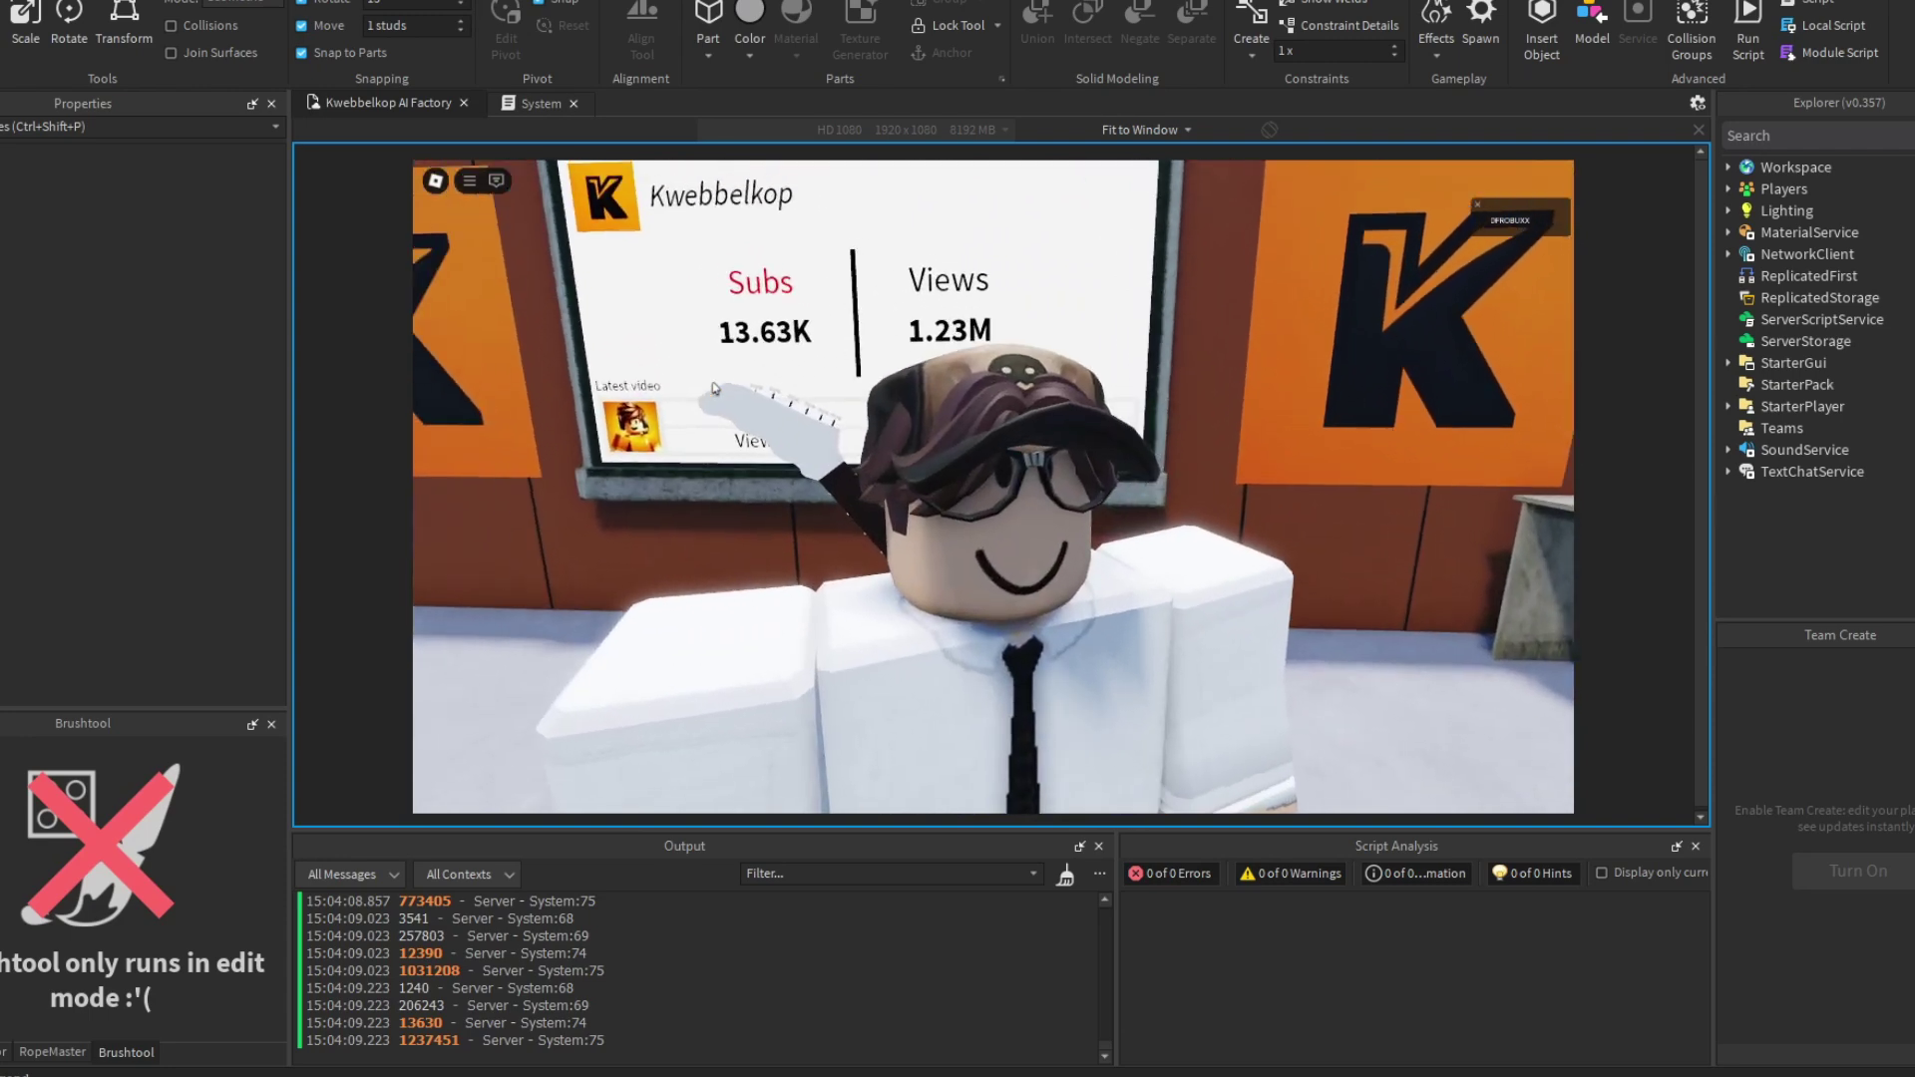
Step: Turn the view and step the character away from the wall screen while watching the Subs and Views counters
scroll(713, 388, up, 3)
right_drag(713, 387, 713, 388)
key(s)
scroll(713, 388, down, 3)
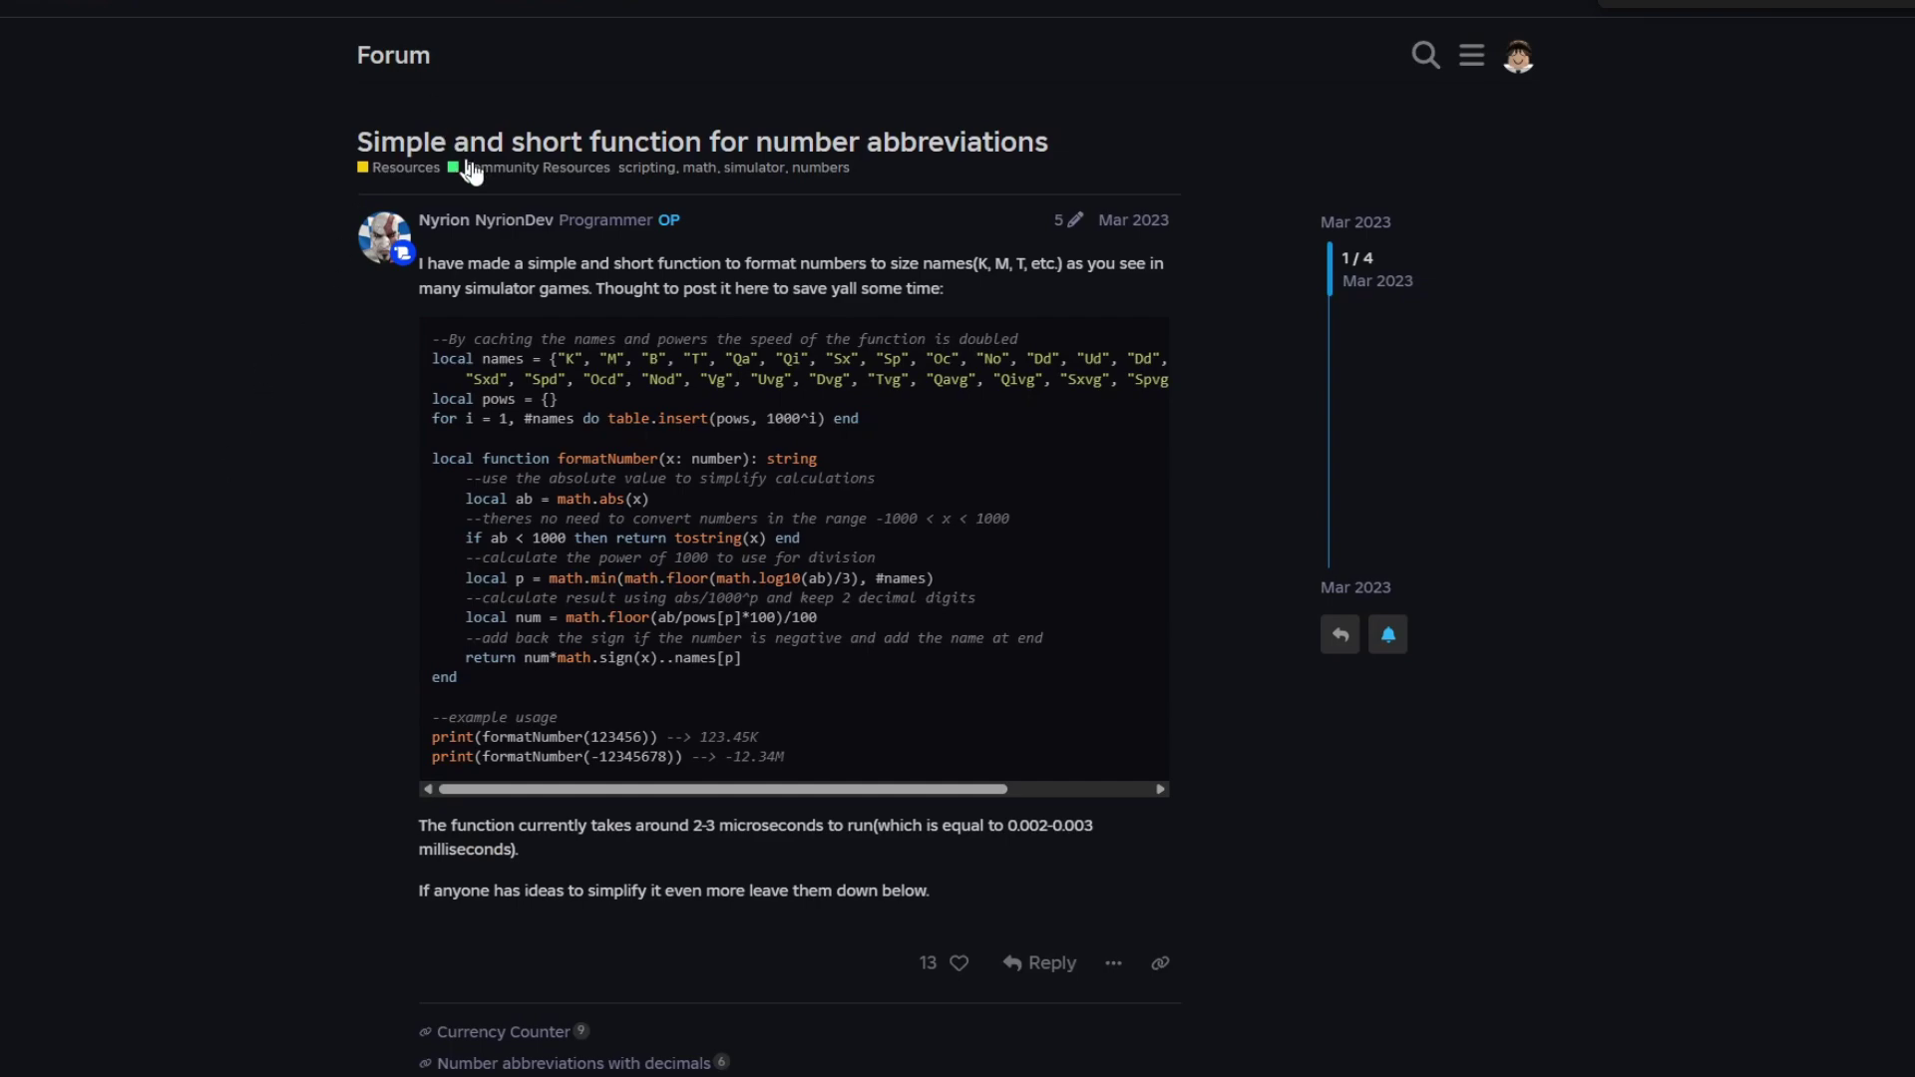
Step: Read the developer forum post with the formatNumber function for abbreviating large numbers
scroll(377, 335, down, 1)
scroll(377, 335, up, 1)
drag(508, 359, 621, 420)
click(620, 420)
scroll(353, 487, down, 3)
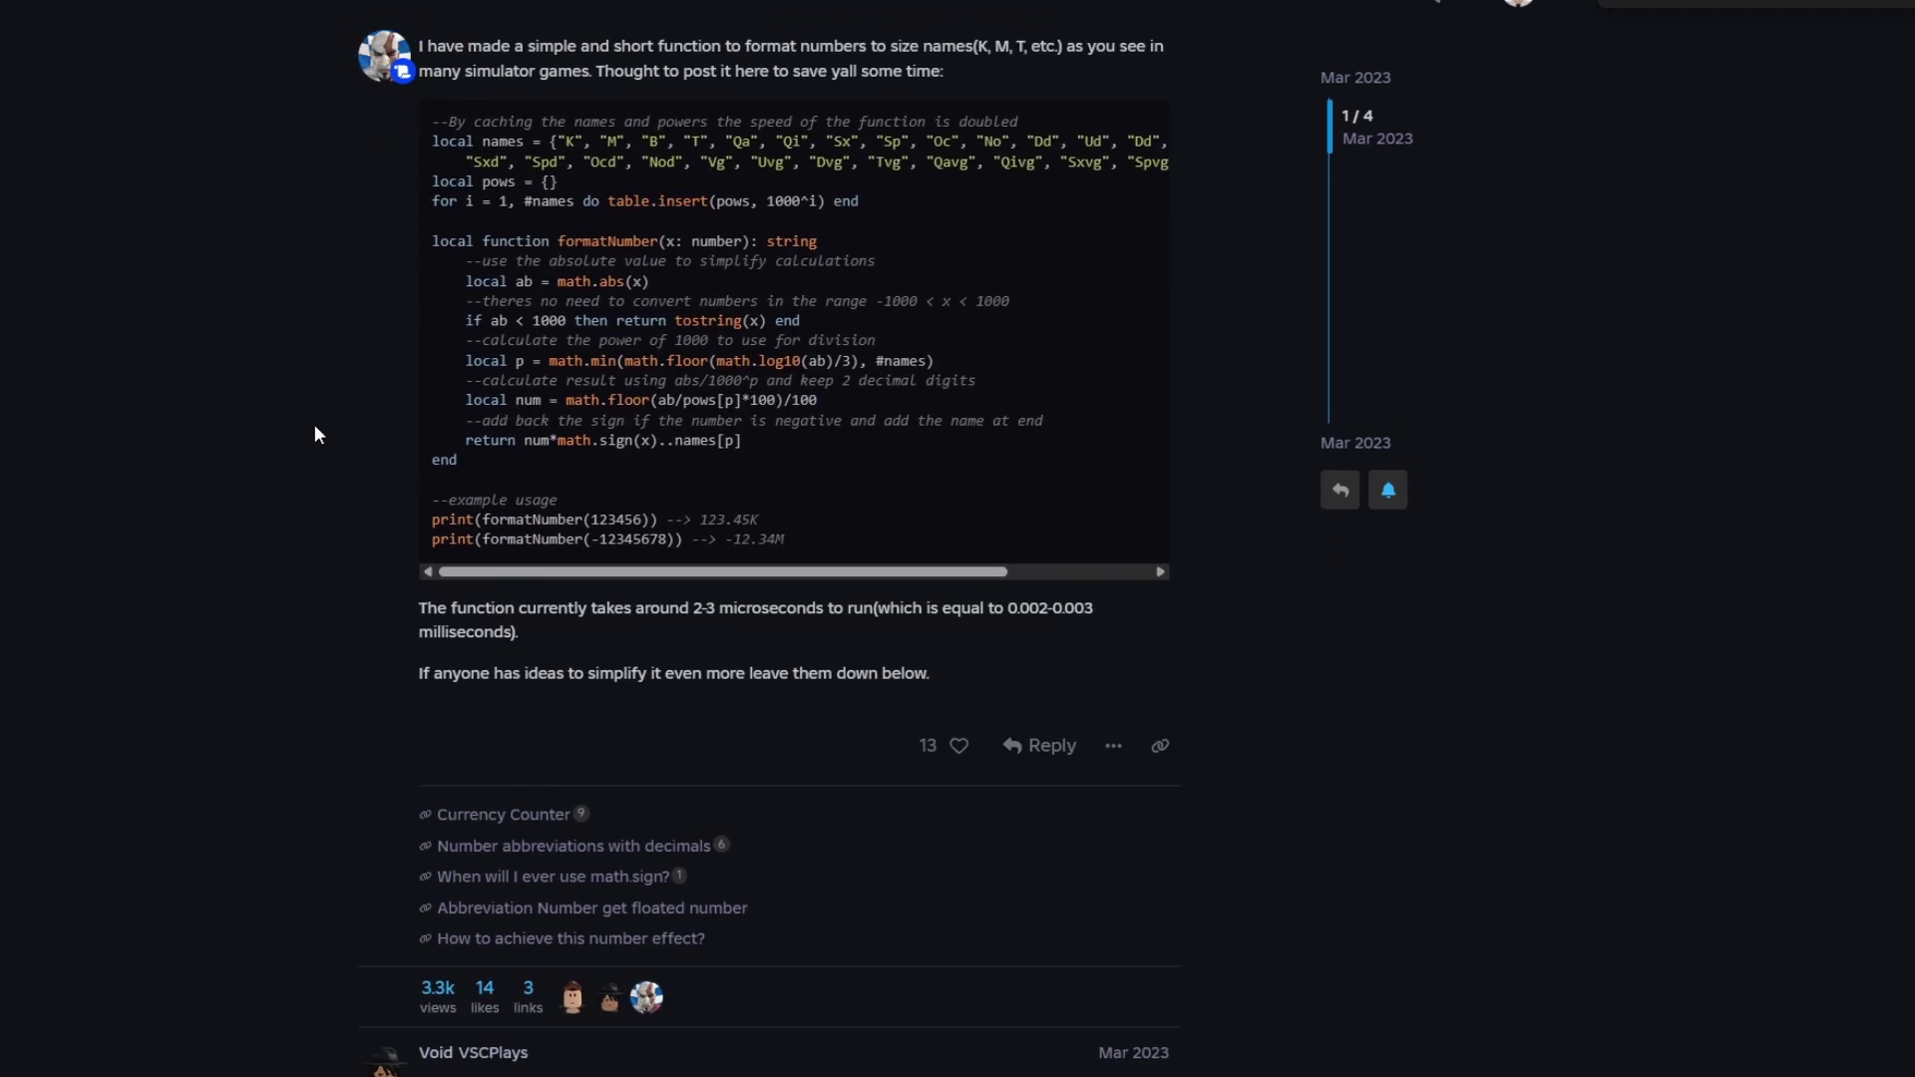
scroll(318, 419, up, 1)
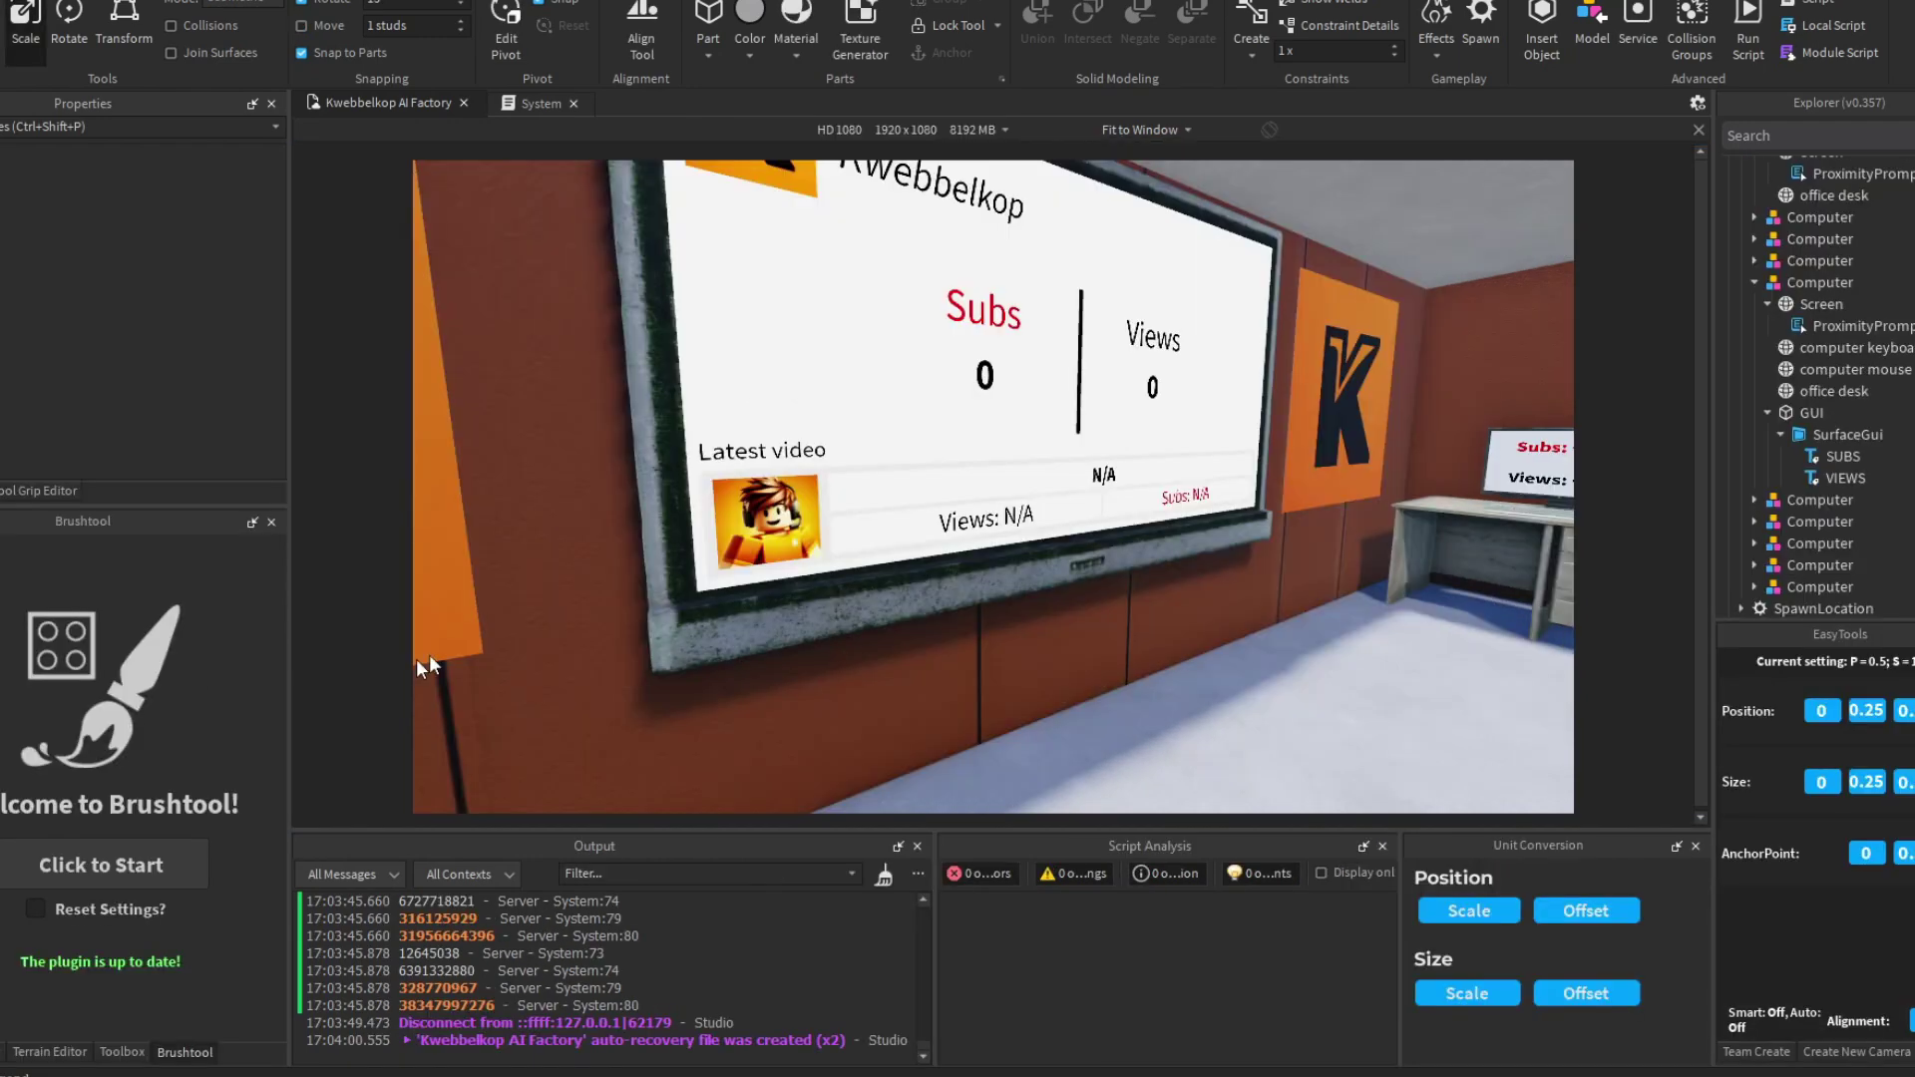
Step: Examine the wall screen's Subs and Views counters and its Latest video row in the office
scroll(1052, 580, up, 5)
key(w)
right_drag(1052, 581, 957, 542)
key(w)
key(s)
right_drag(1236, 516, 987, 513)
key(w)
key(s)
key(w)
Step: Focus on a desk computer and examine the Subs and Views labels on its monitor
right_drag(1062, 405, 376, 572)
right_drag(857, 440, 827, 440)
key(f)
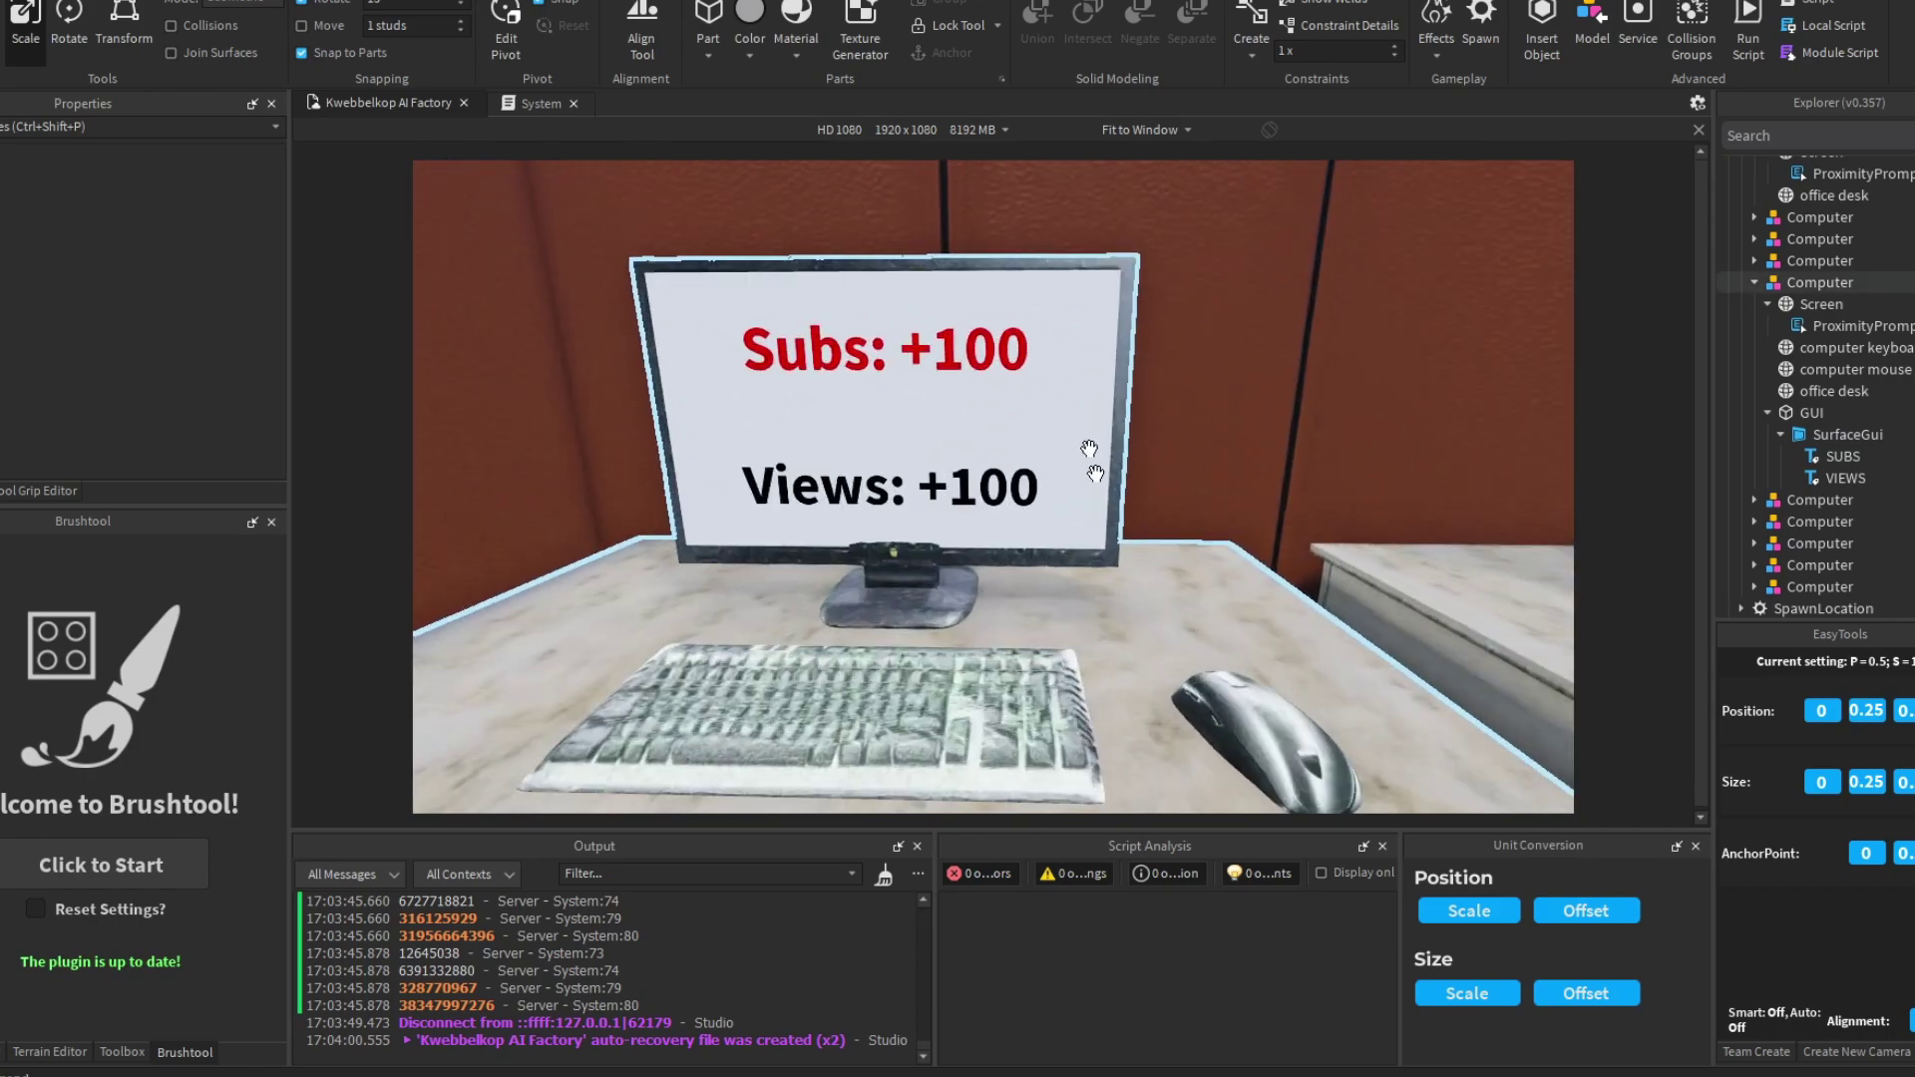
key(s)
mouse_move(979, 460)
right_down()
mouse_move(1075, 451)
mouse_move(1051, 486)
mouse_move(836, 419)
mouse_move(987, 437)
right_up()
key(w)
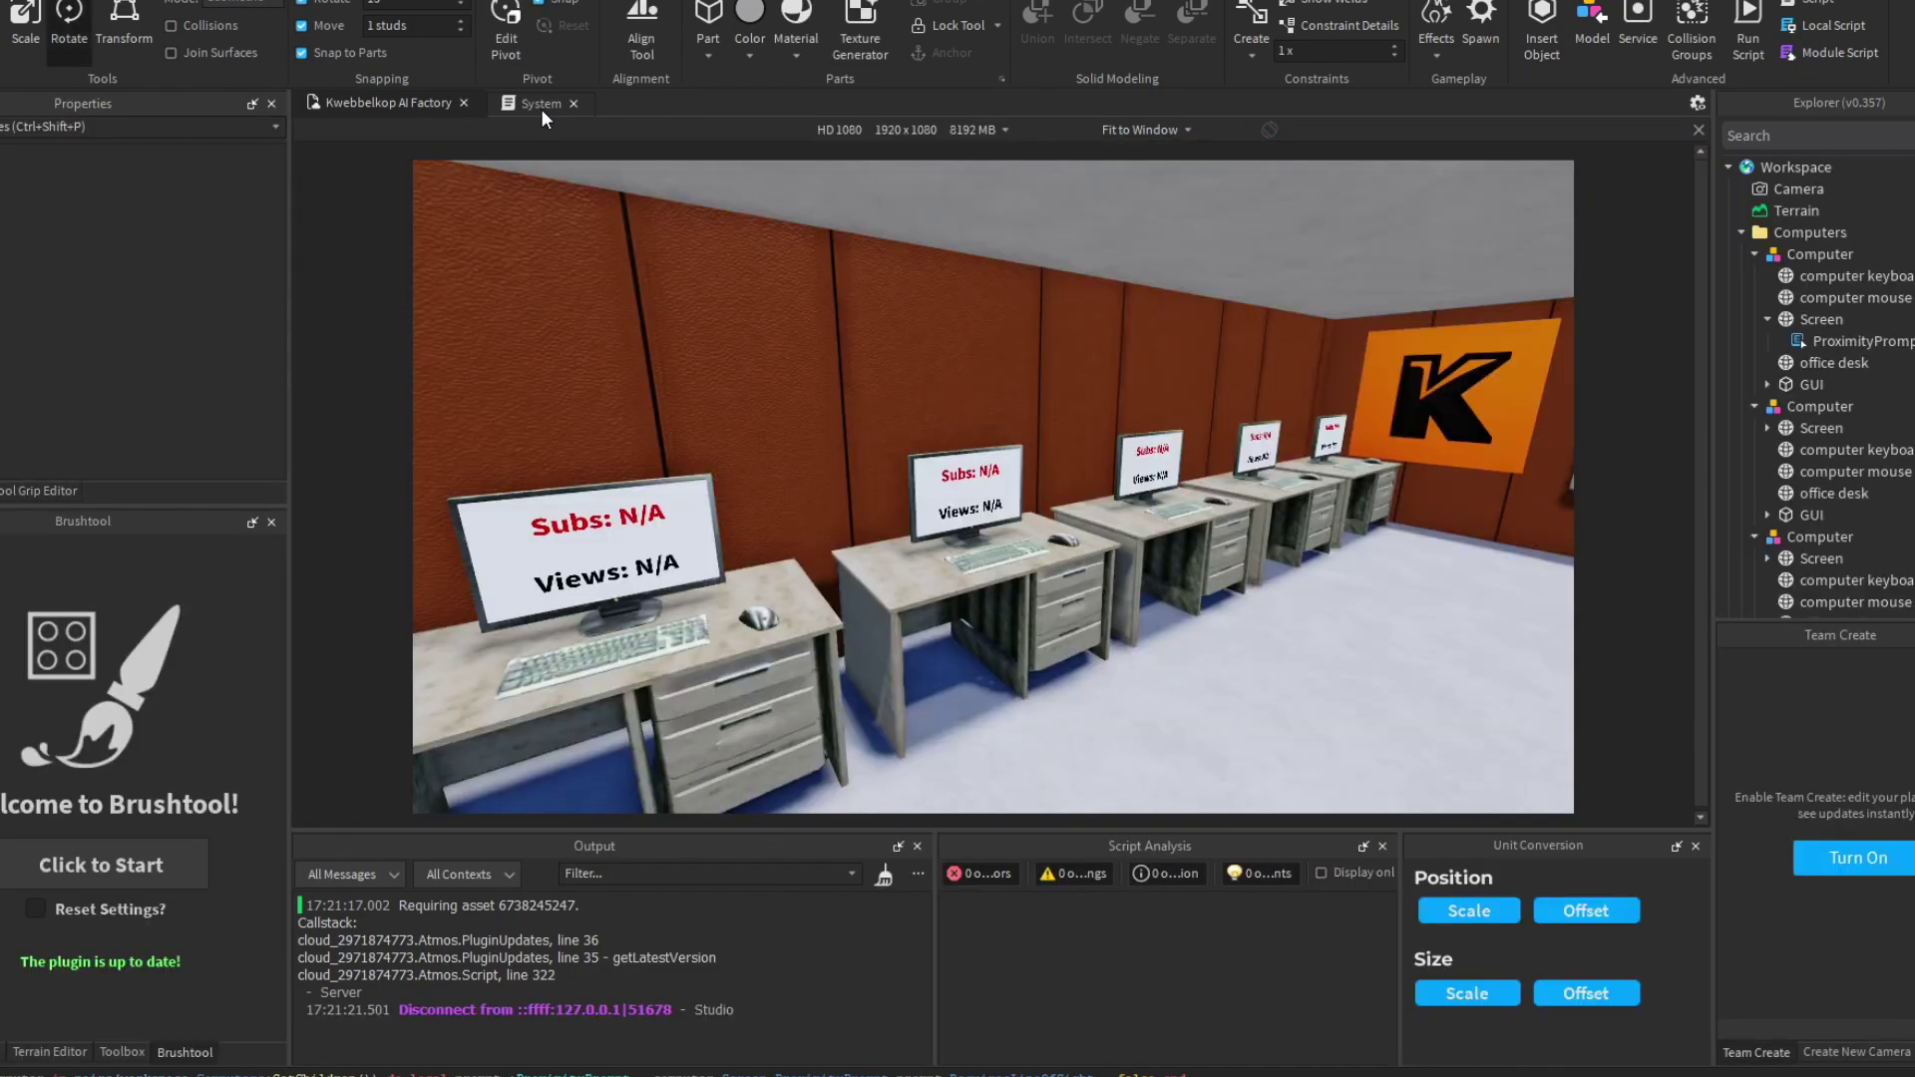
Step: Open the System script and review the loop that fetches each computer's SUBS and VIEWS labels
click(541, 107)
scroll(898, 451, down, 6)
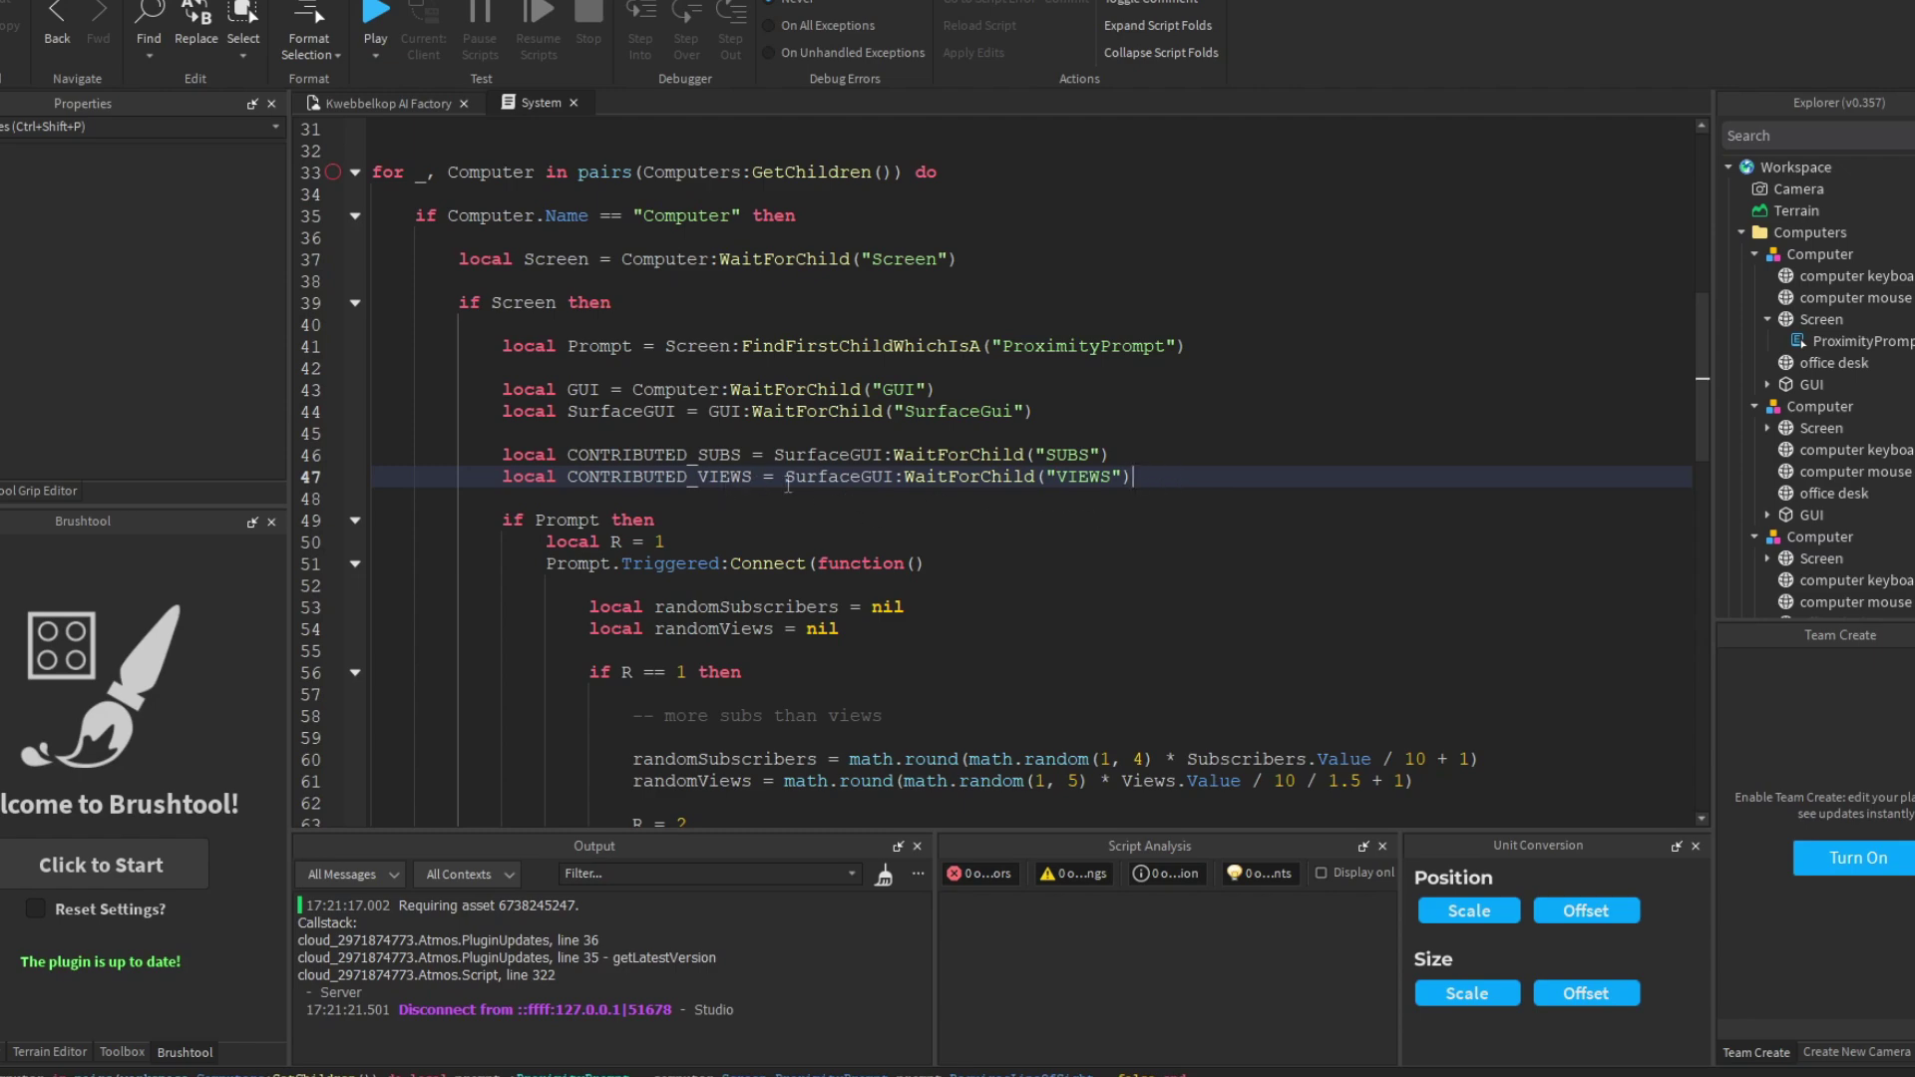
scroll(787, 483, up, 10)
Step: Return to the office viewport and examine the wall screen and the row of computer monitors
click(381, 103)
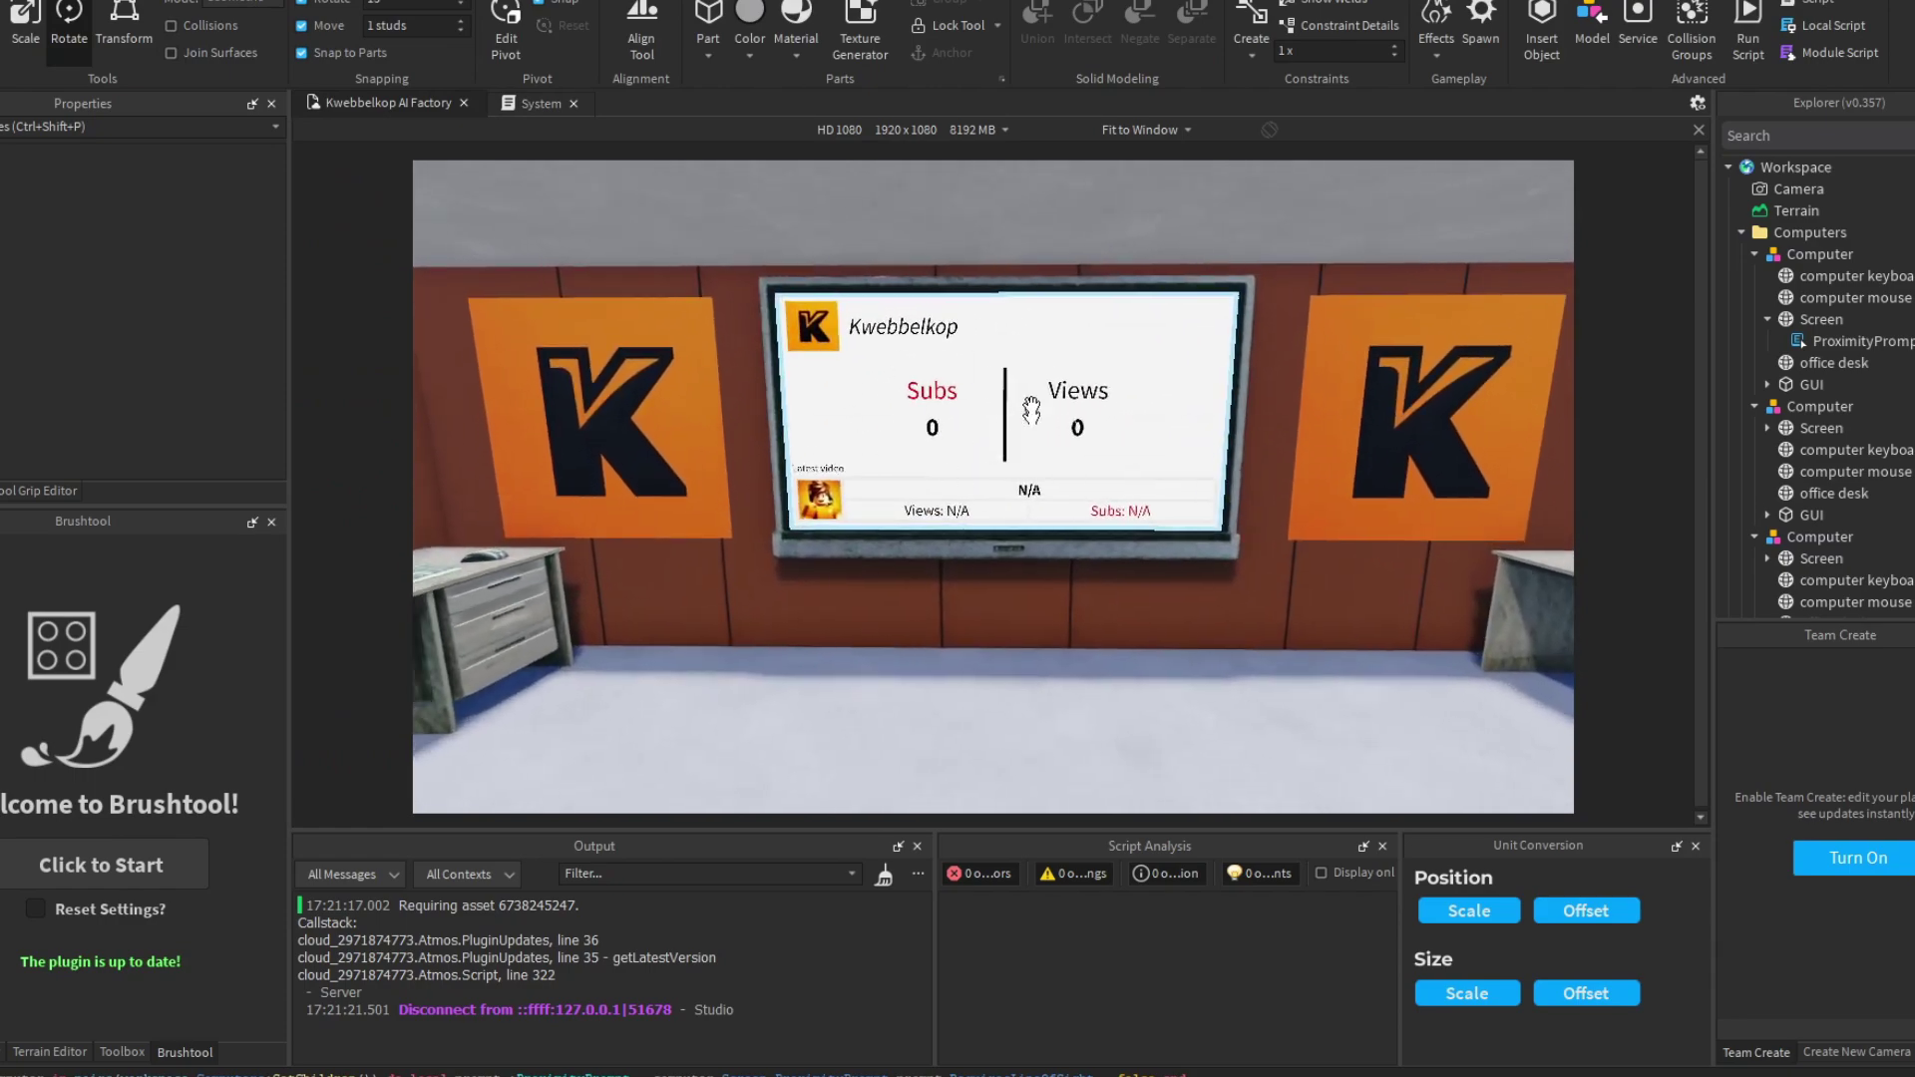
right_drag(1004, 376, 1006, 567)
key(s)
key(w)
key(a)
right_drag(776, 510, 983, 511)
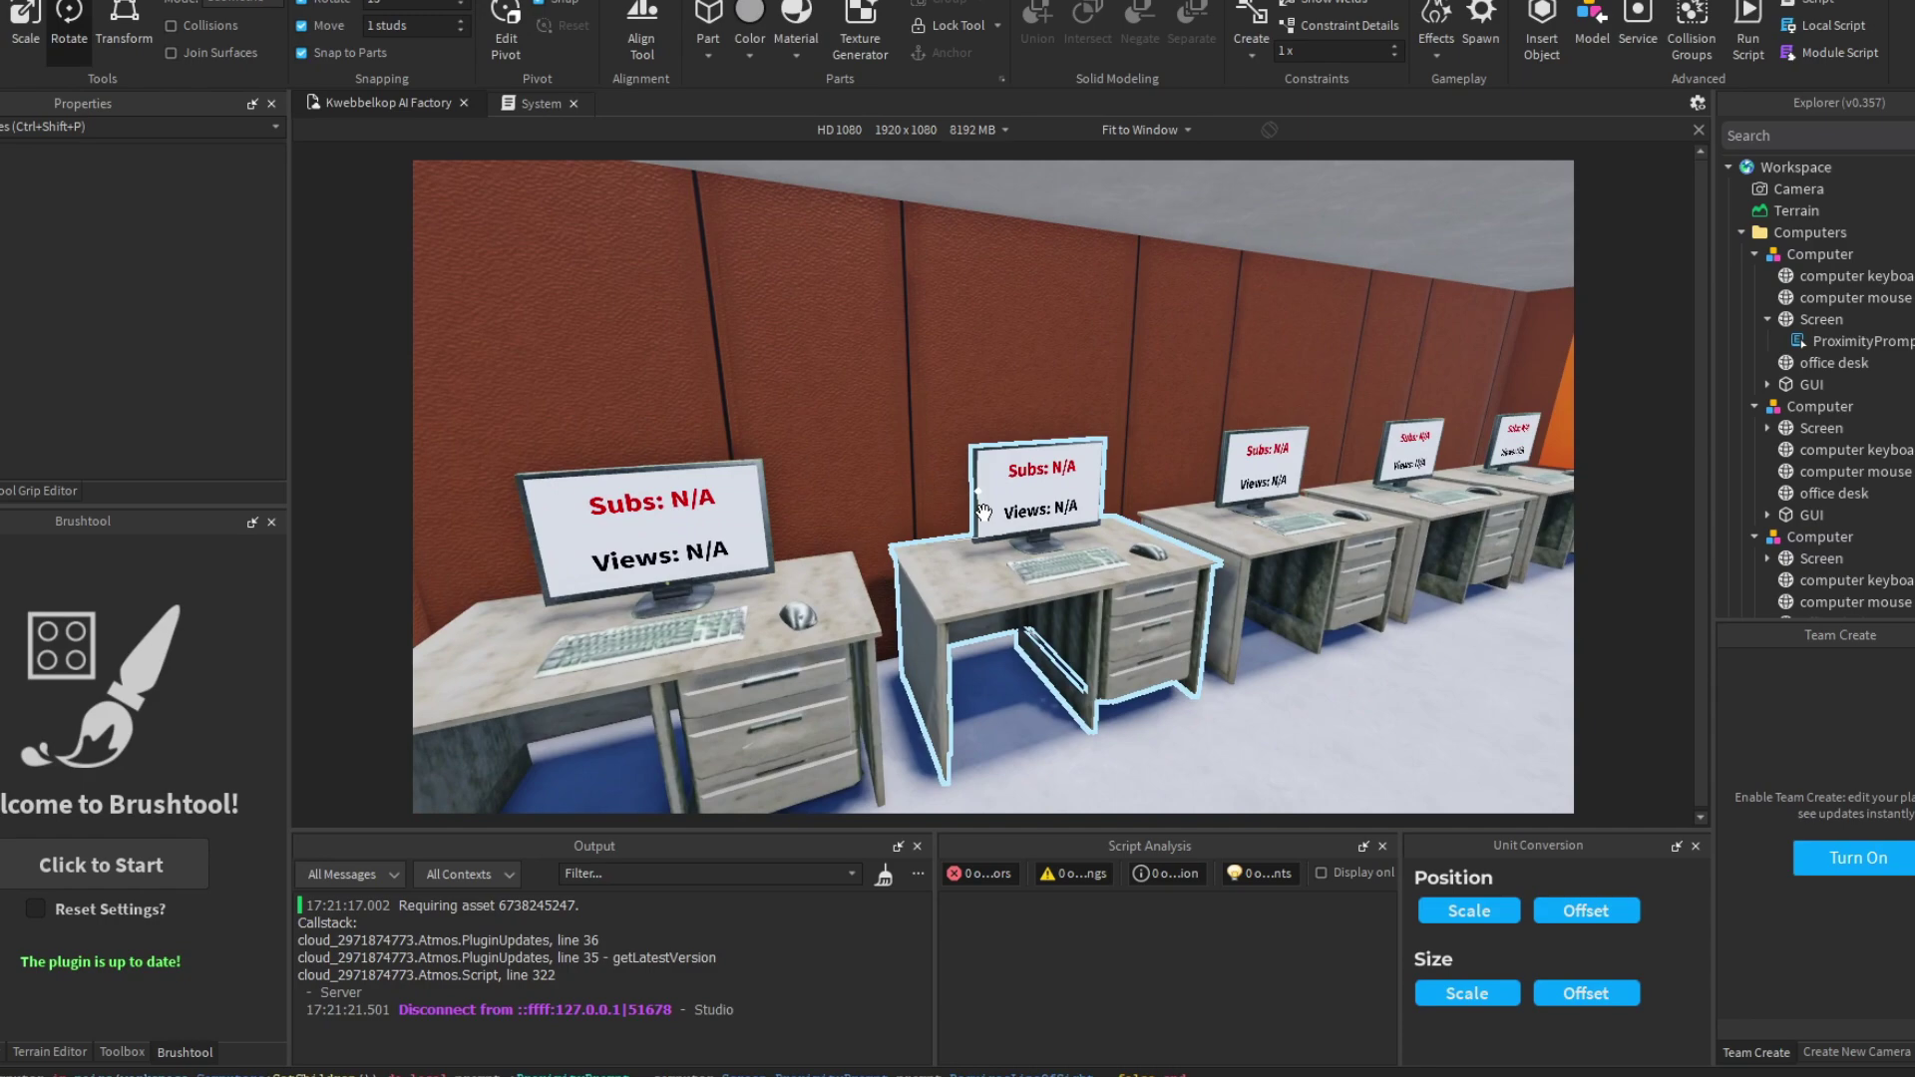
Step: Review the System script's number formatting function and the code run when a computer's prompt is triggered
click(542, 103)
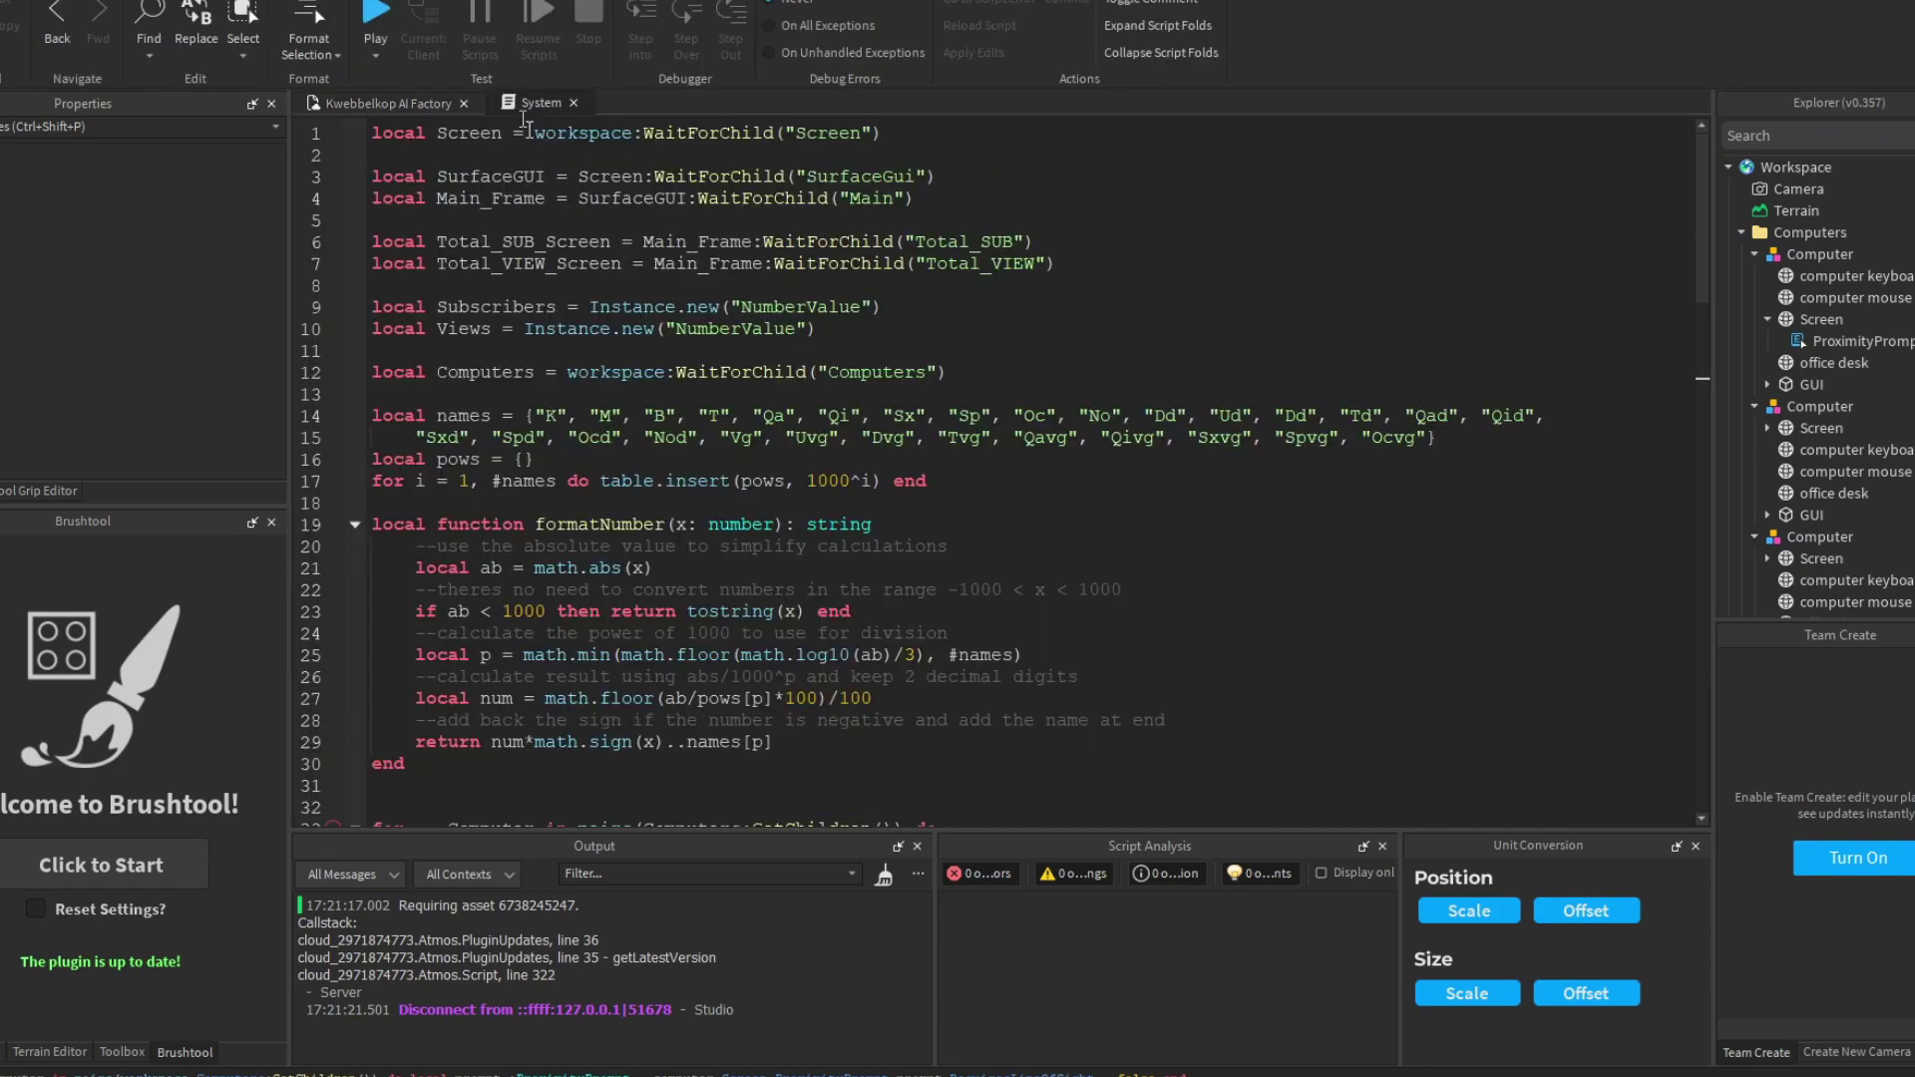
scroll(835, 439, down, 10)
scroll(835, 439, down, 1)
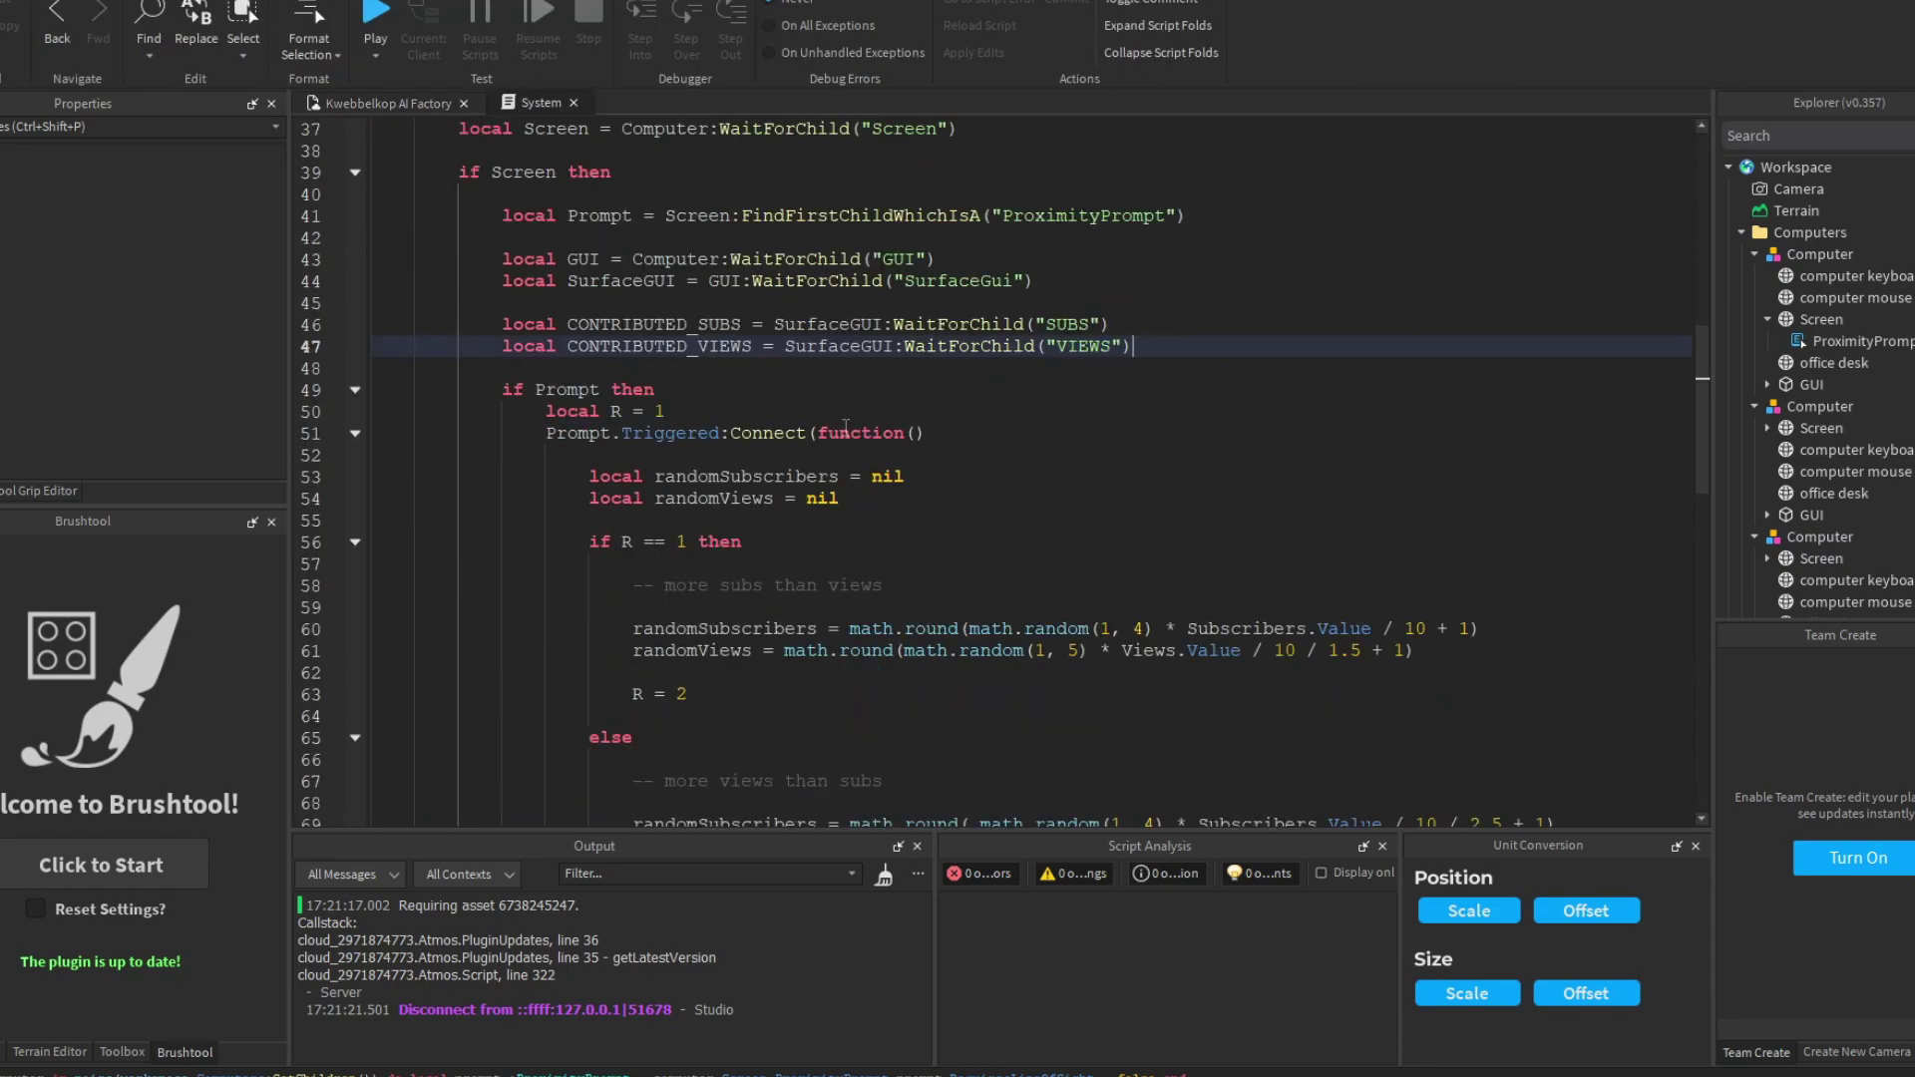
mouse_move(851, 431)
Step: Playtest the game by triggering a computer's Make video prompt and checking the wall screen's counters and latest video
click(344, 99)
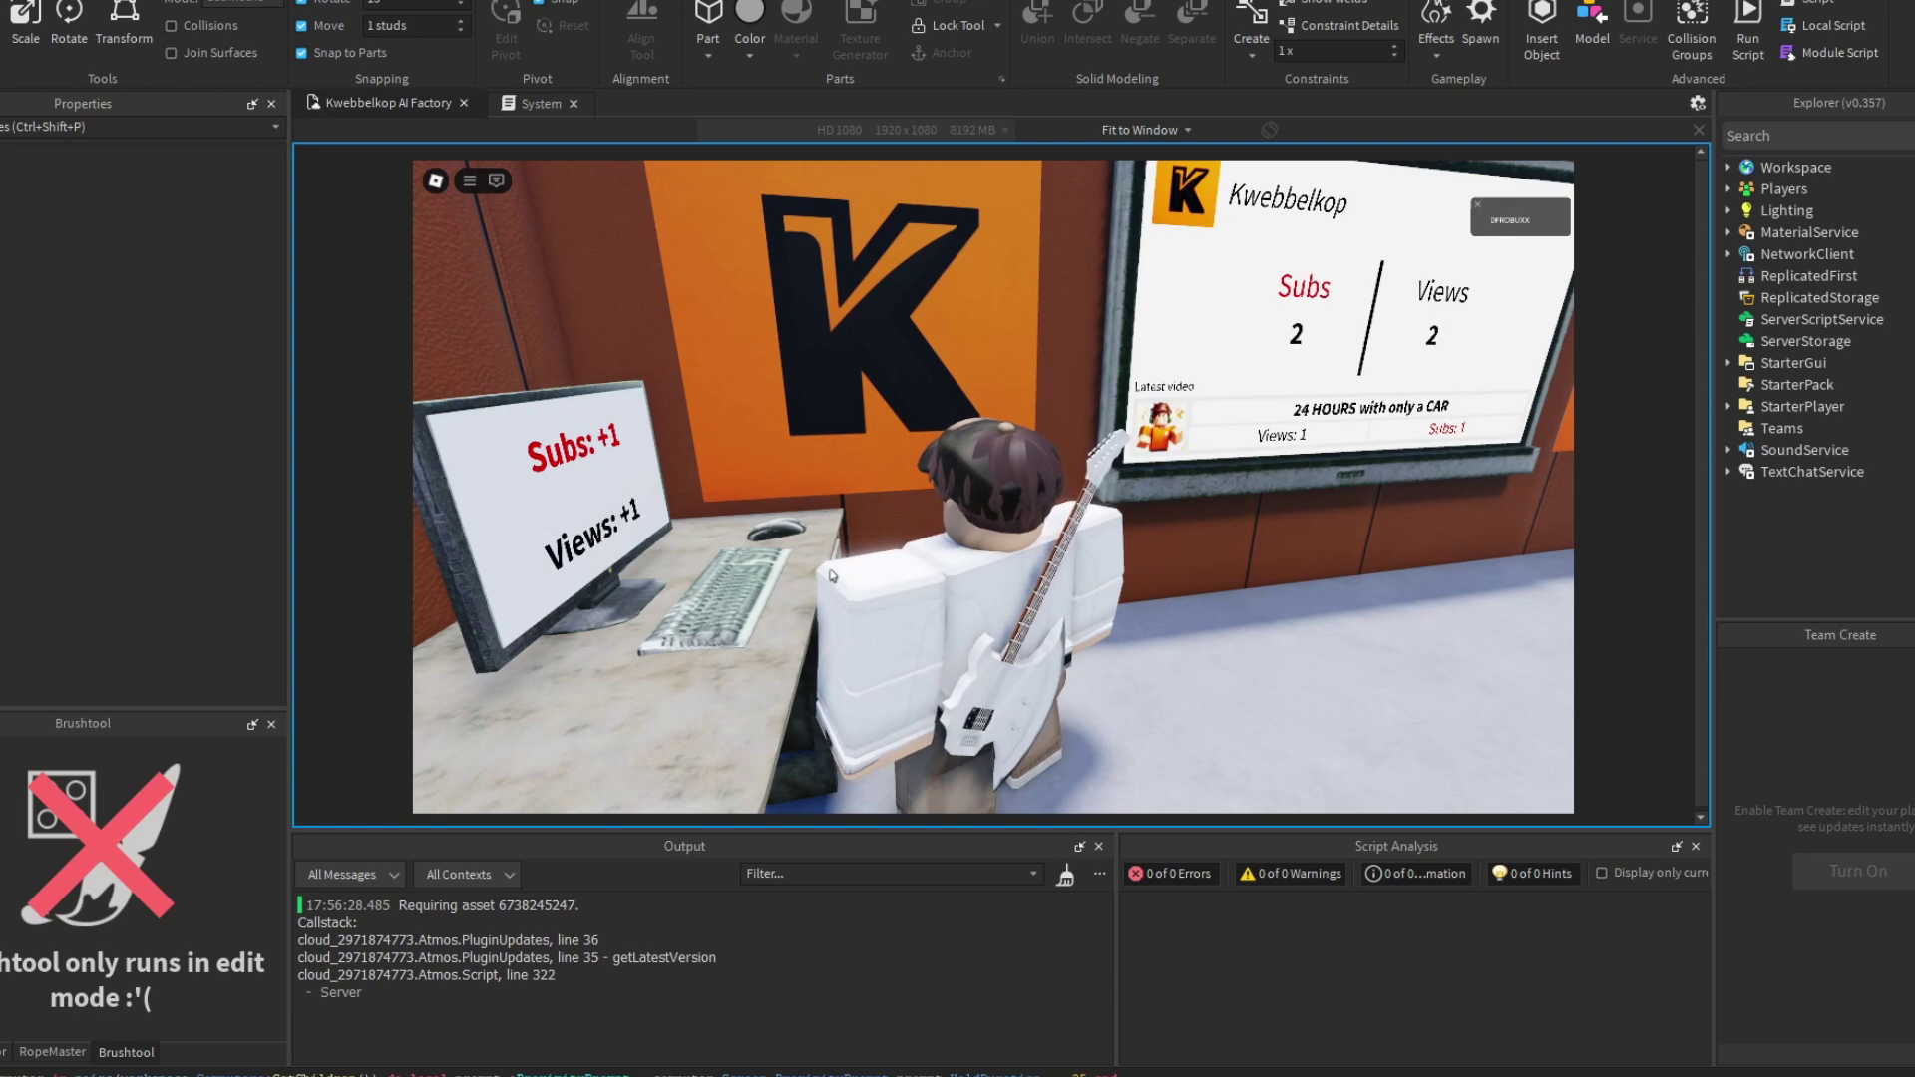
key(e)
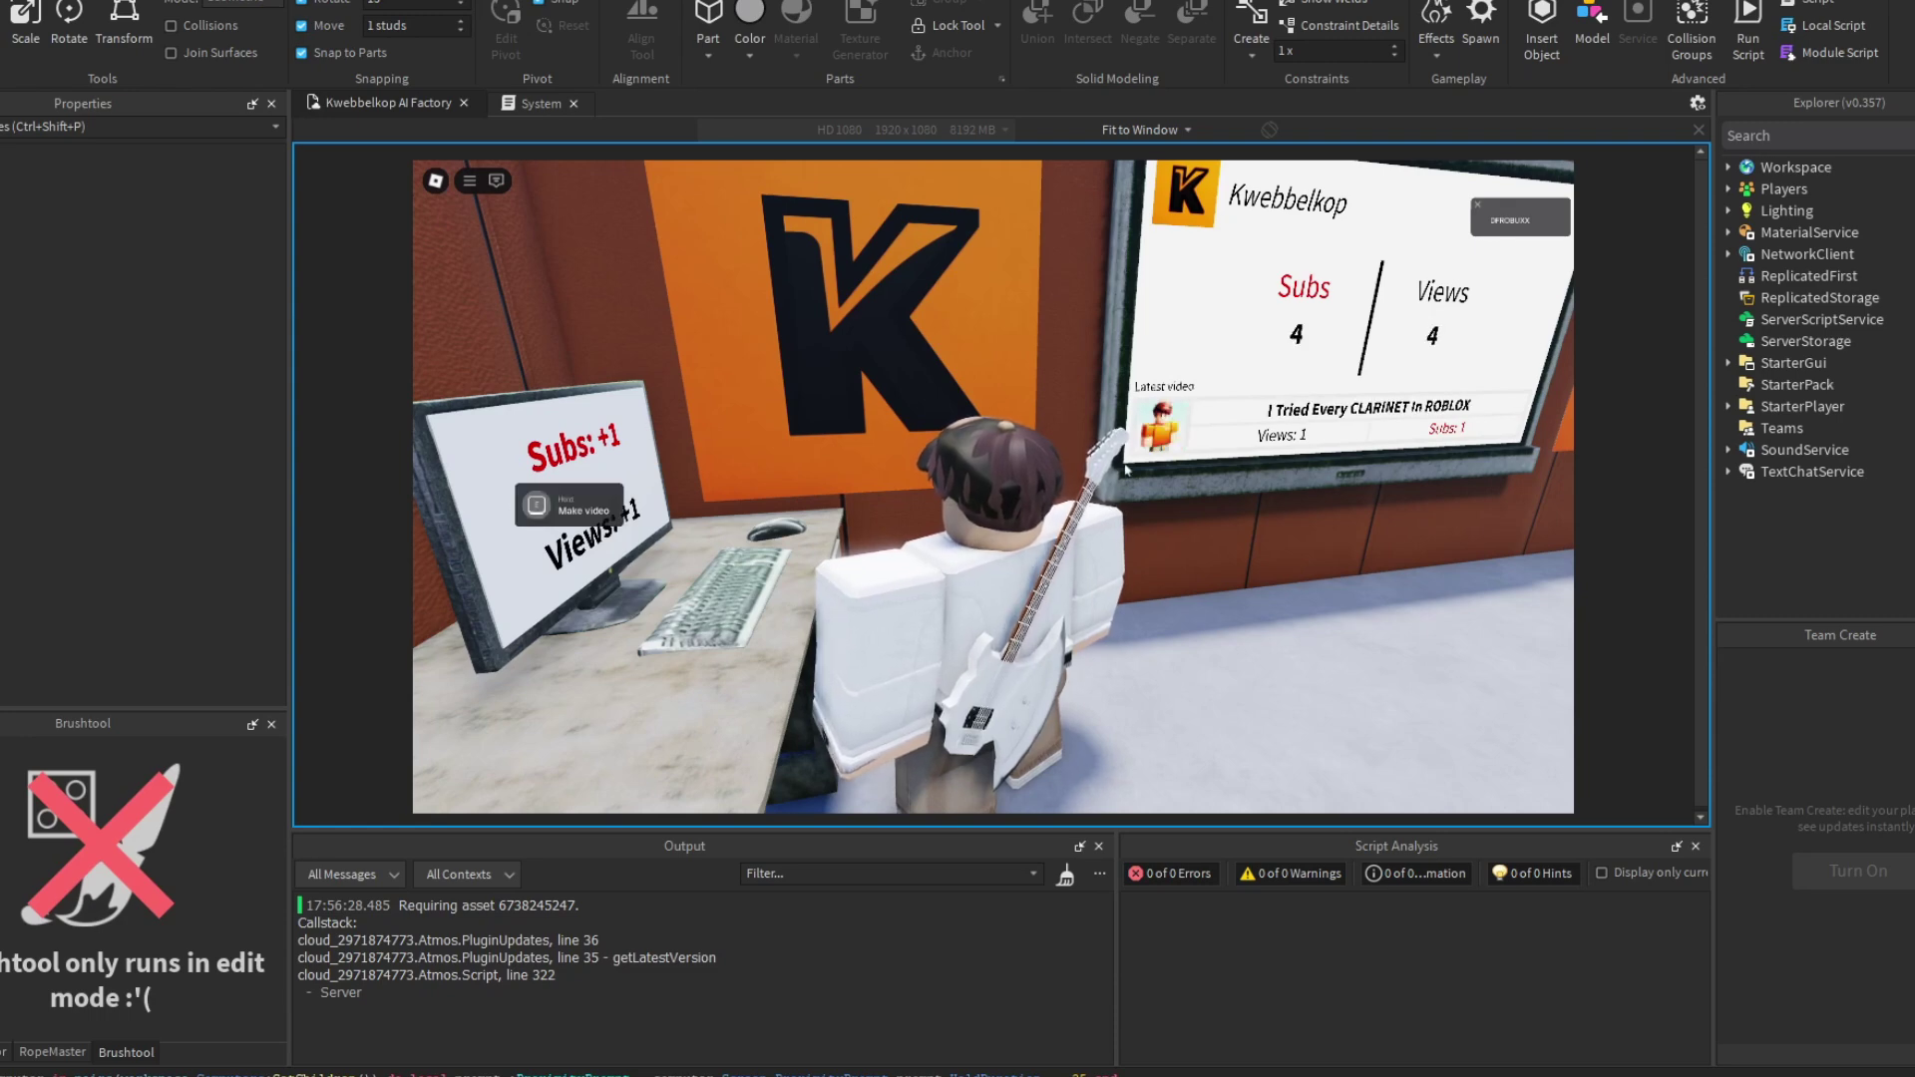
key(d)
right_drag(1129, 471, 1127, 471)
key(a)
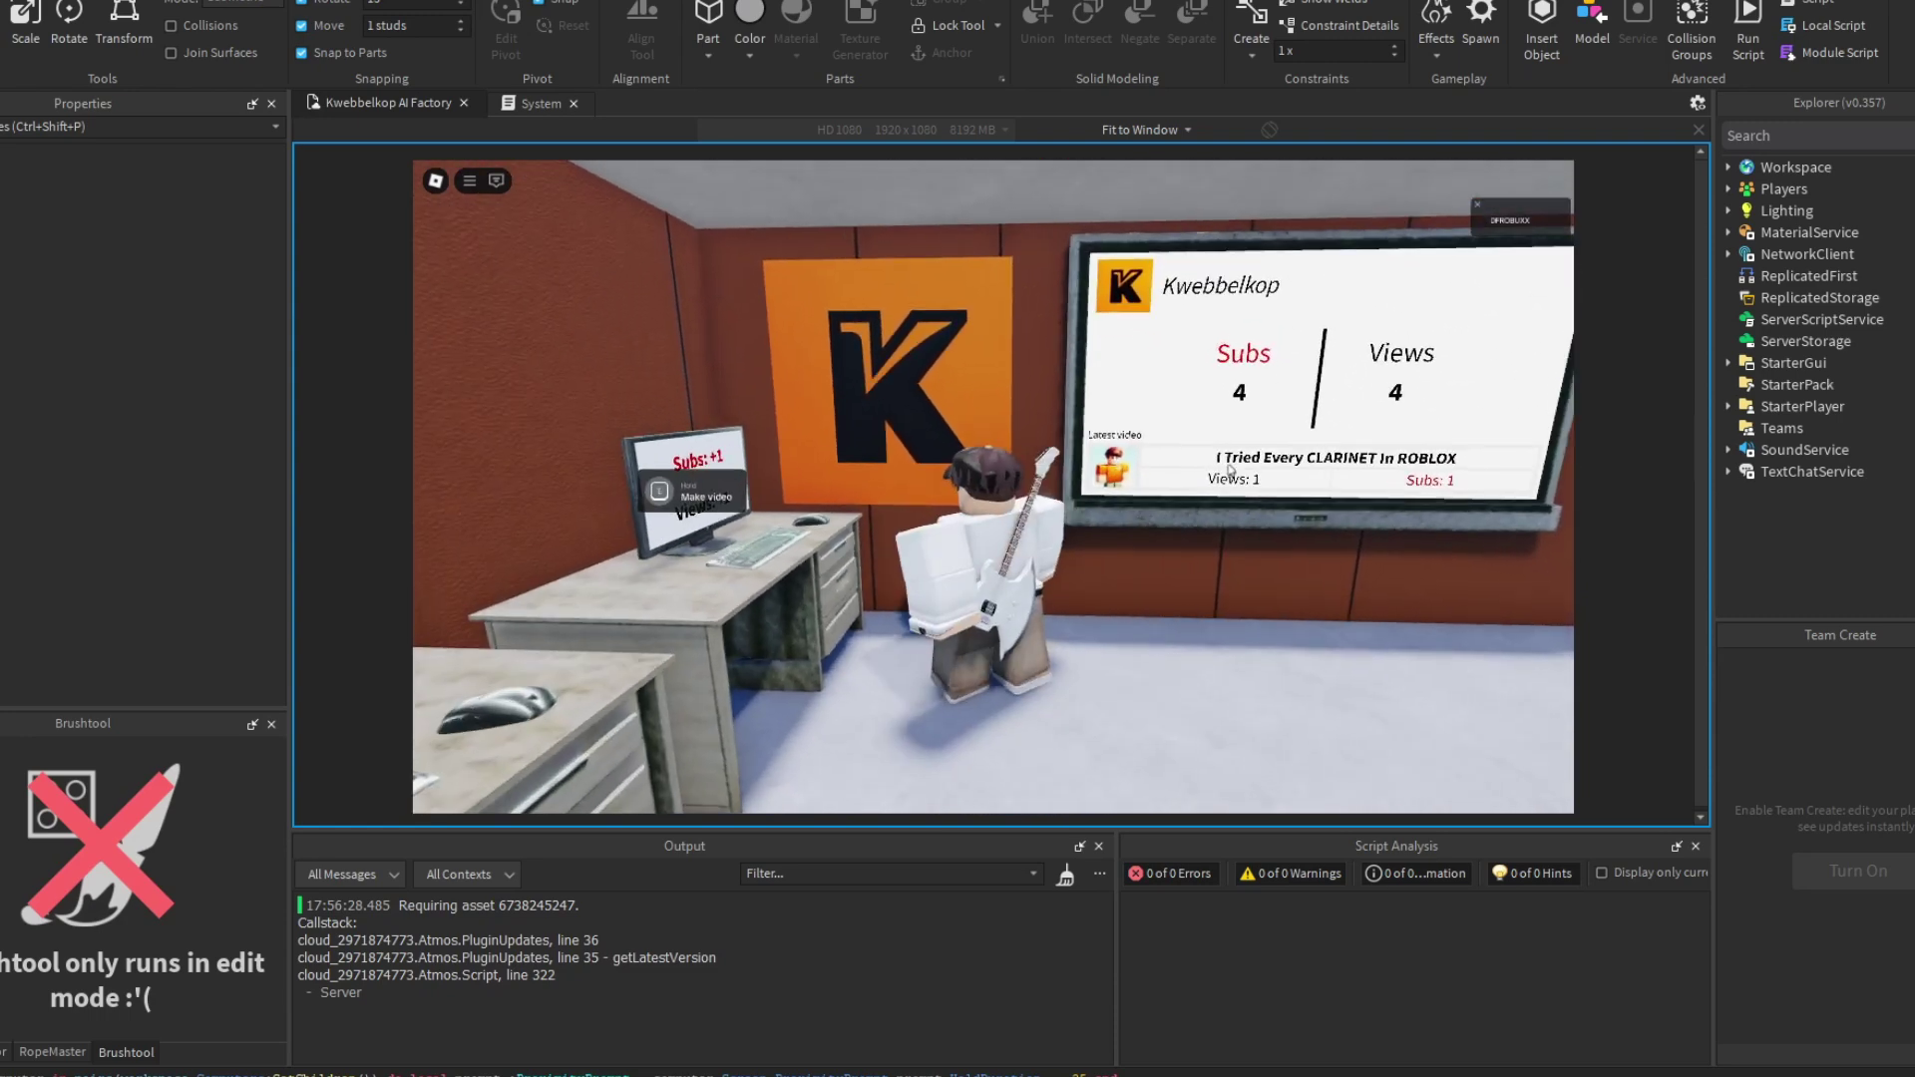
key(d)
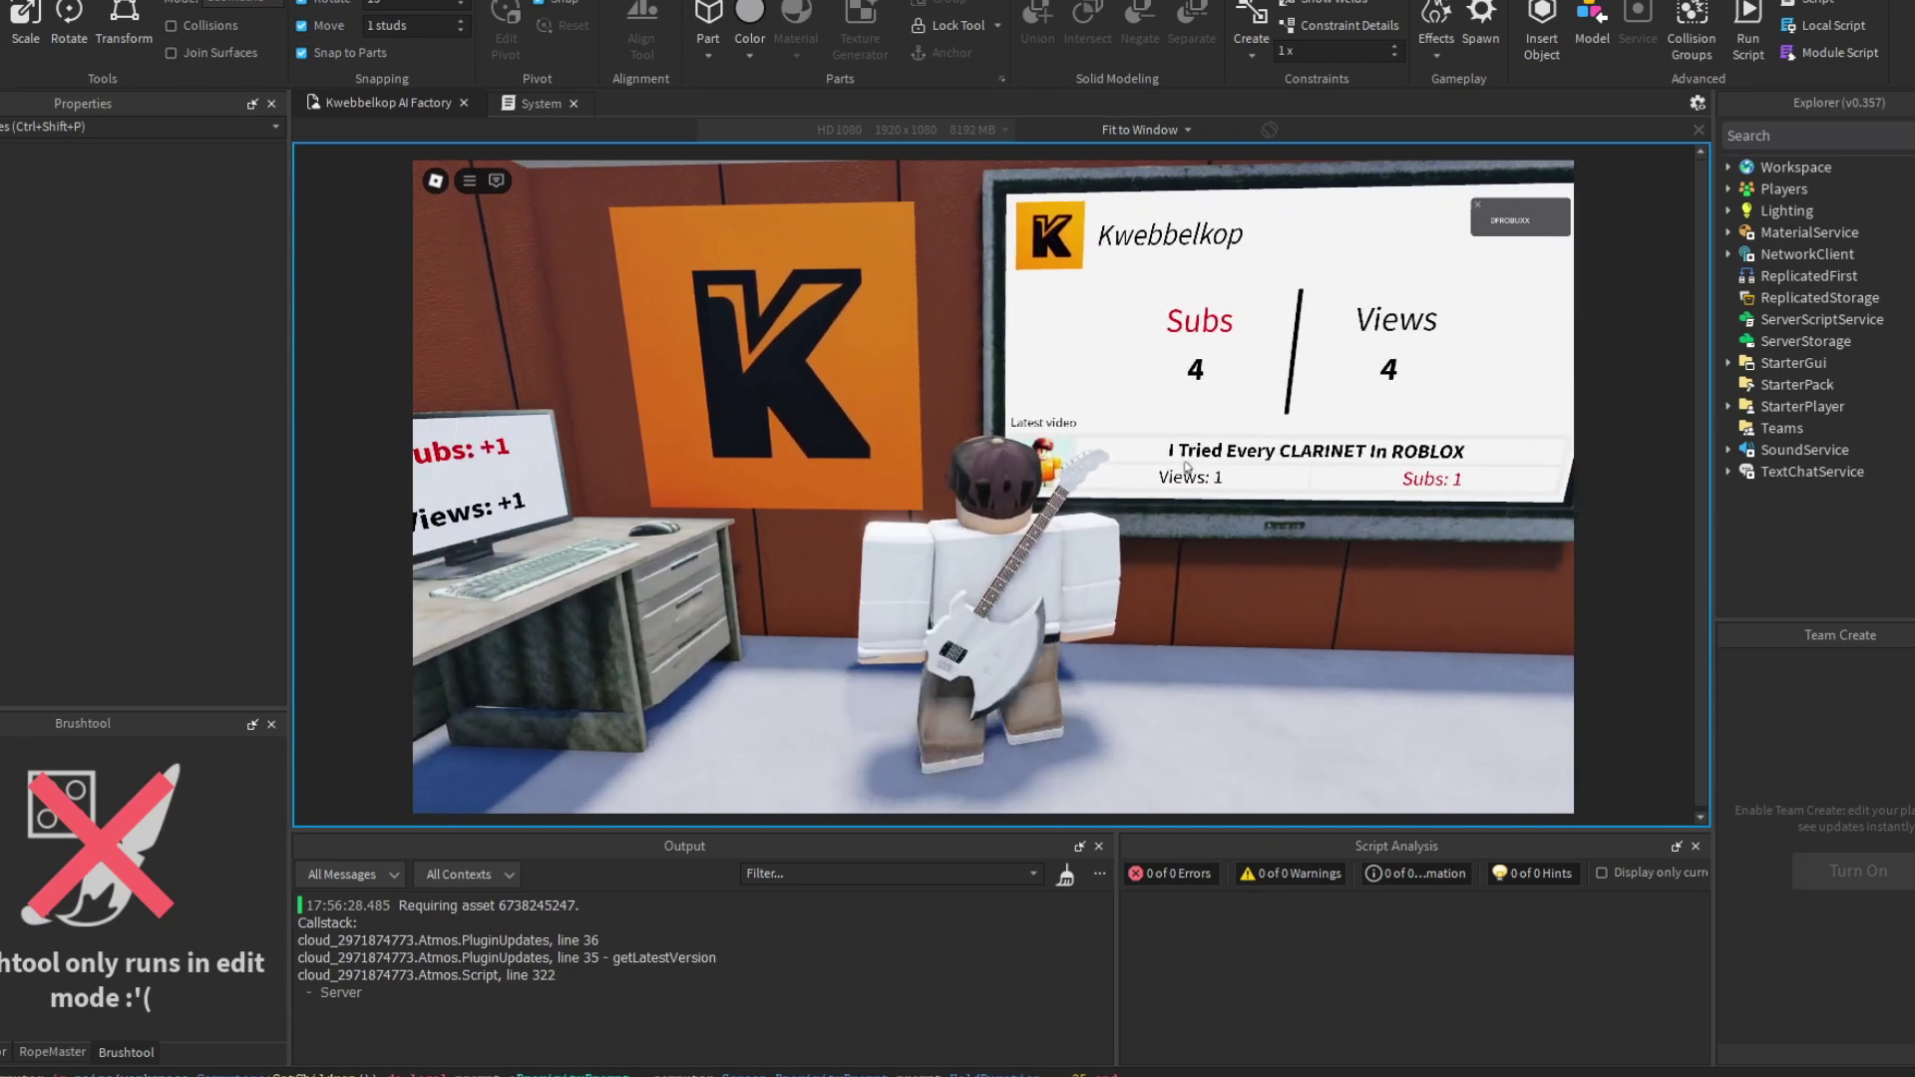
key(a)
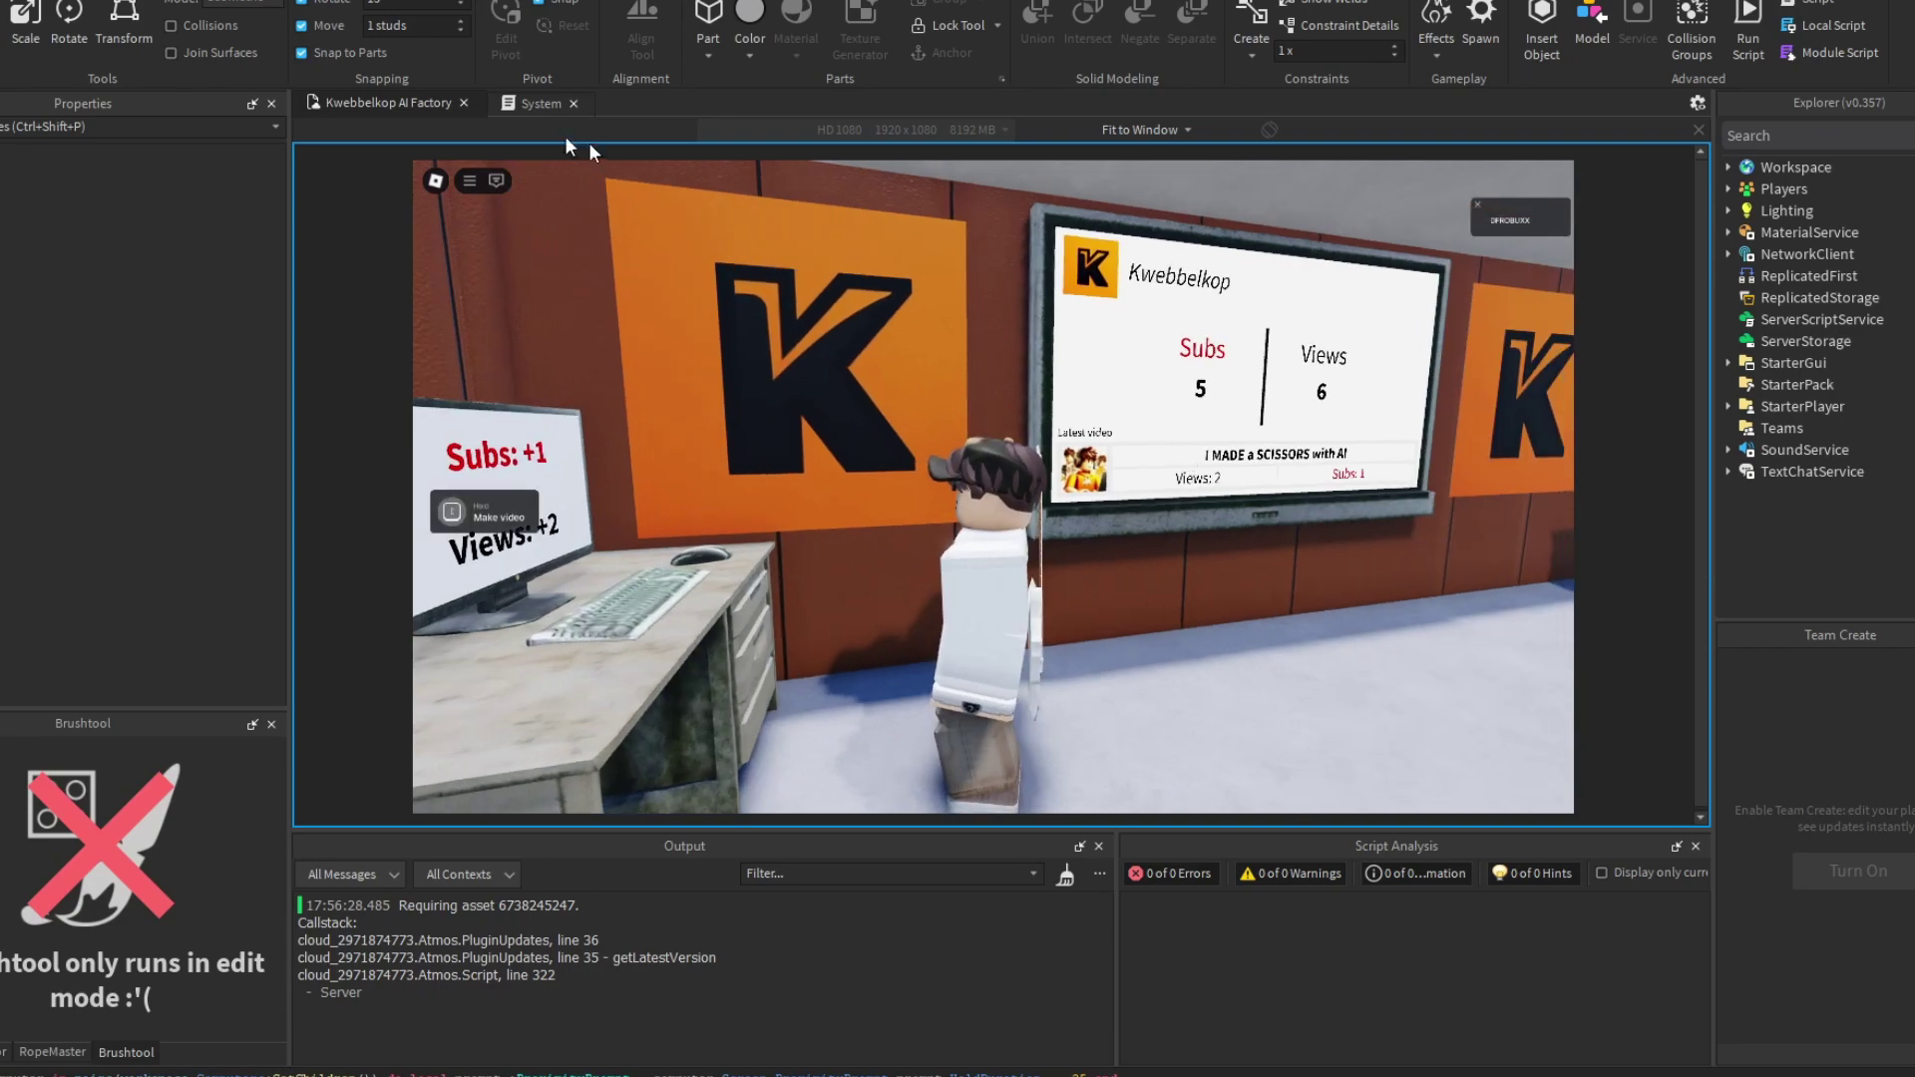
Step: Open the System script and examine the OBJECT placeholder in the Video_Titles list
click(511, 100)
scroll(708, 494, up, 20)
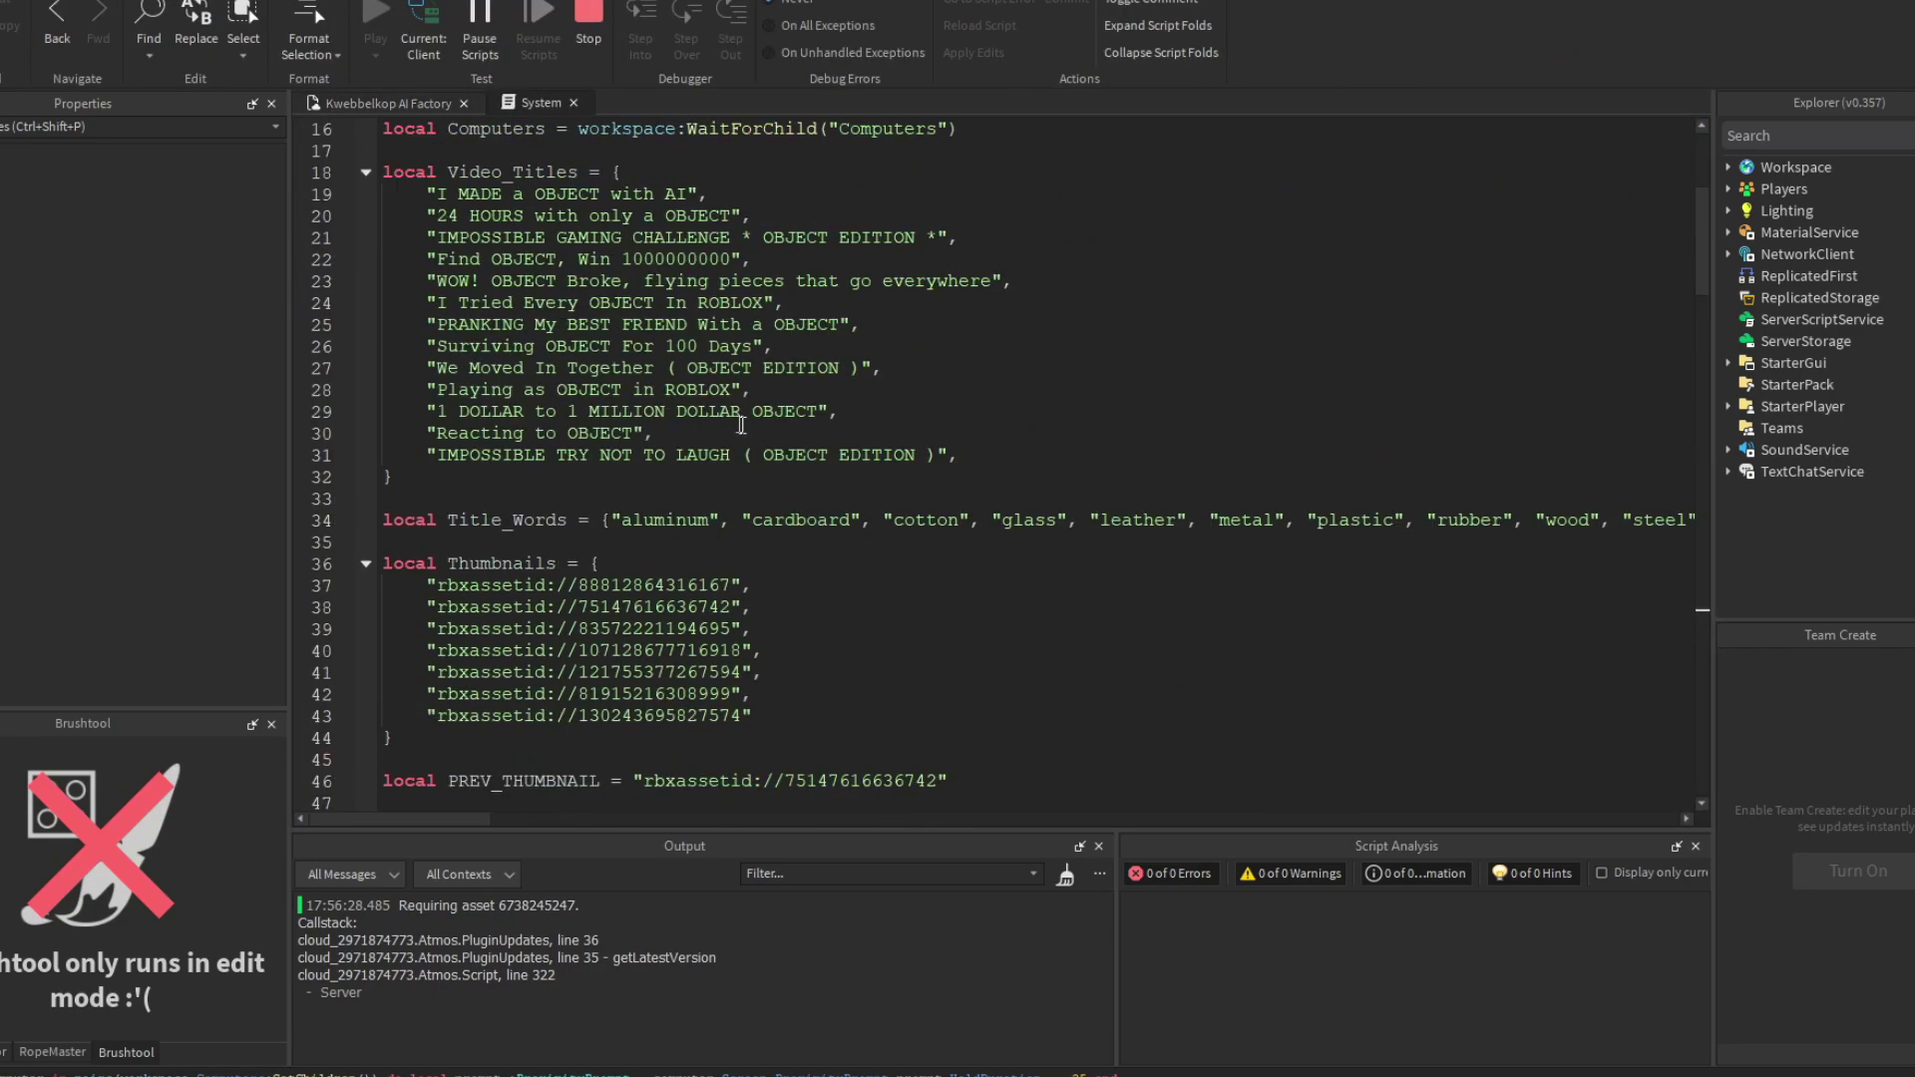
scroll(675, 419, down, 2)
double_click(561, 261)
scroll(695, 319, down, 3)
scroll(603, 404, up, 1)
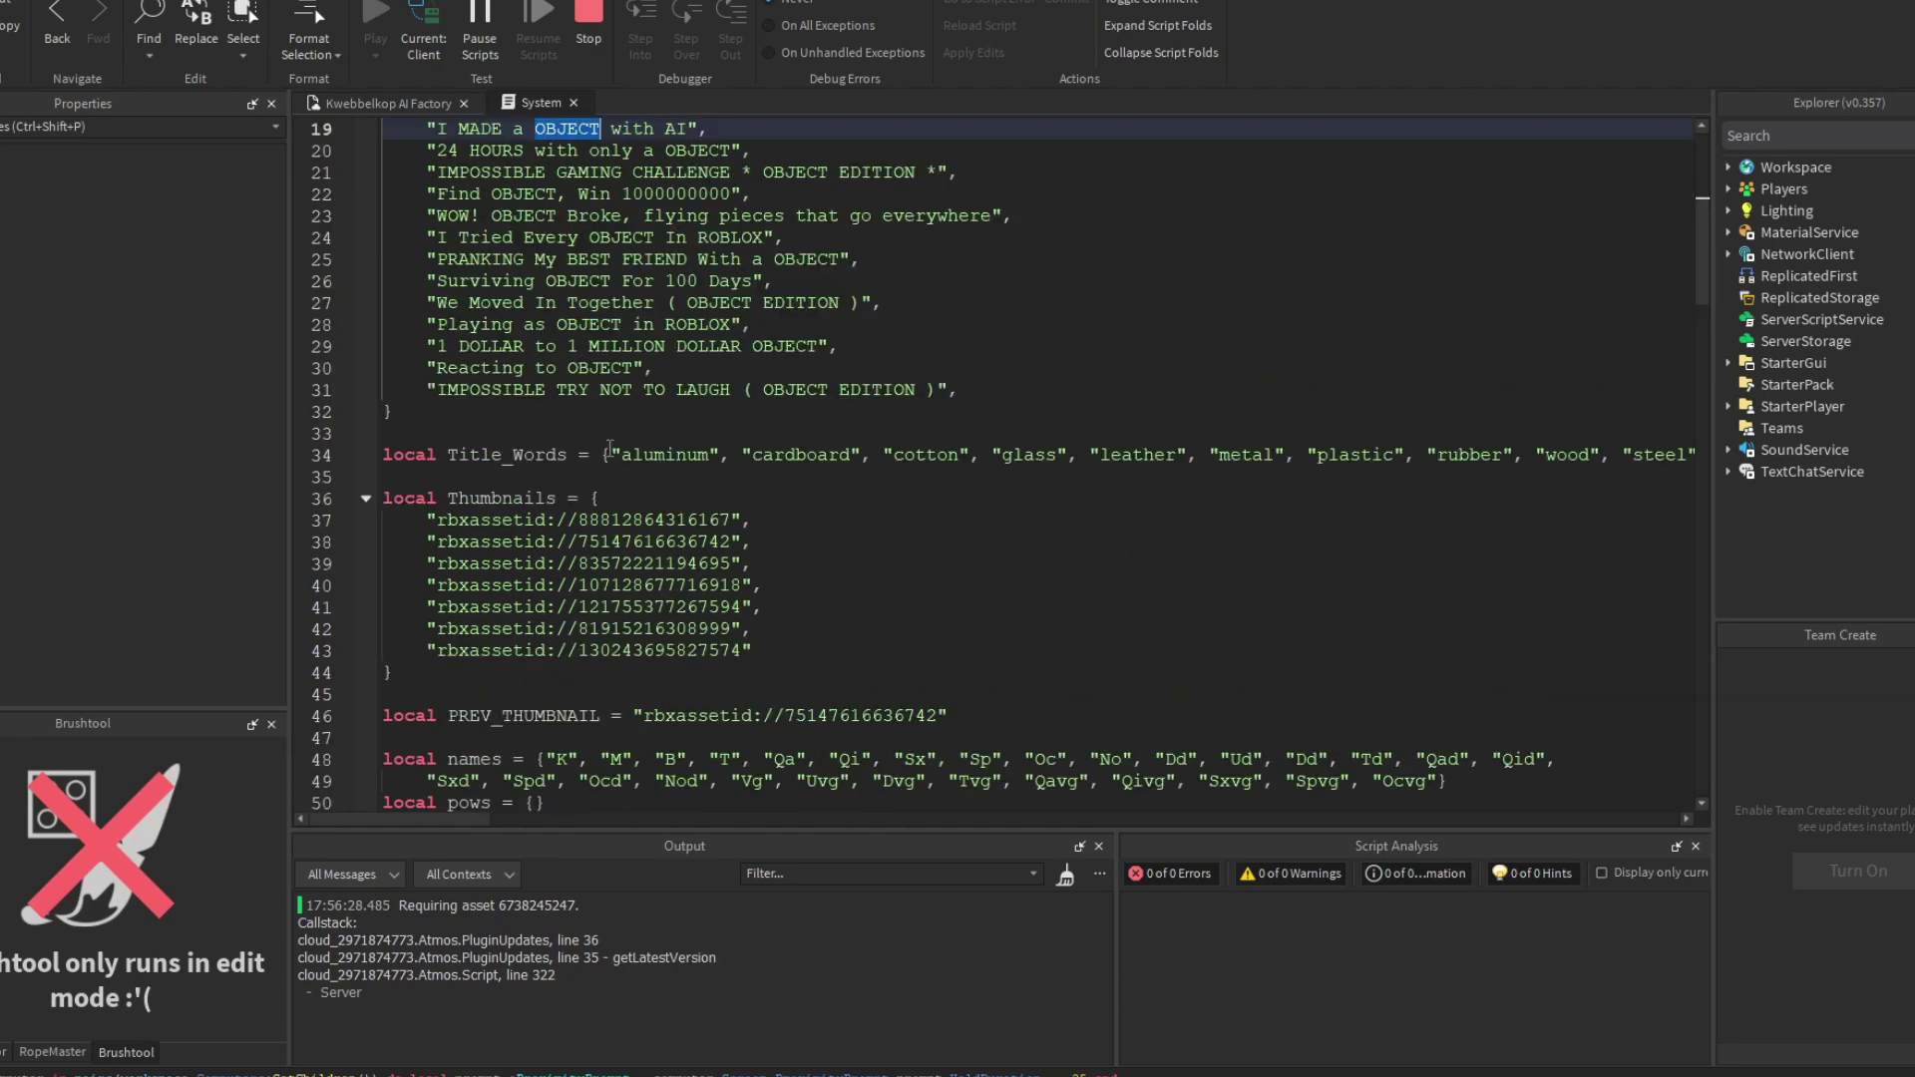
Step: Examine the Title_Words list in the System script against the OBJECT placeholder in the video titles
drag(611, 455, 1705, 459)
click(1217, 430)
scroll(748, 433, up, 2)
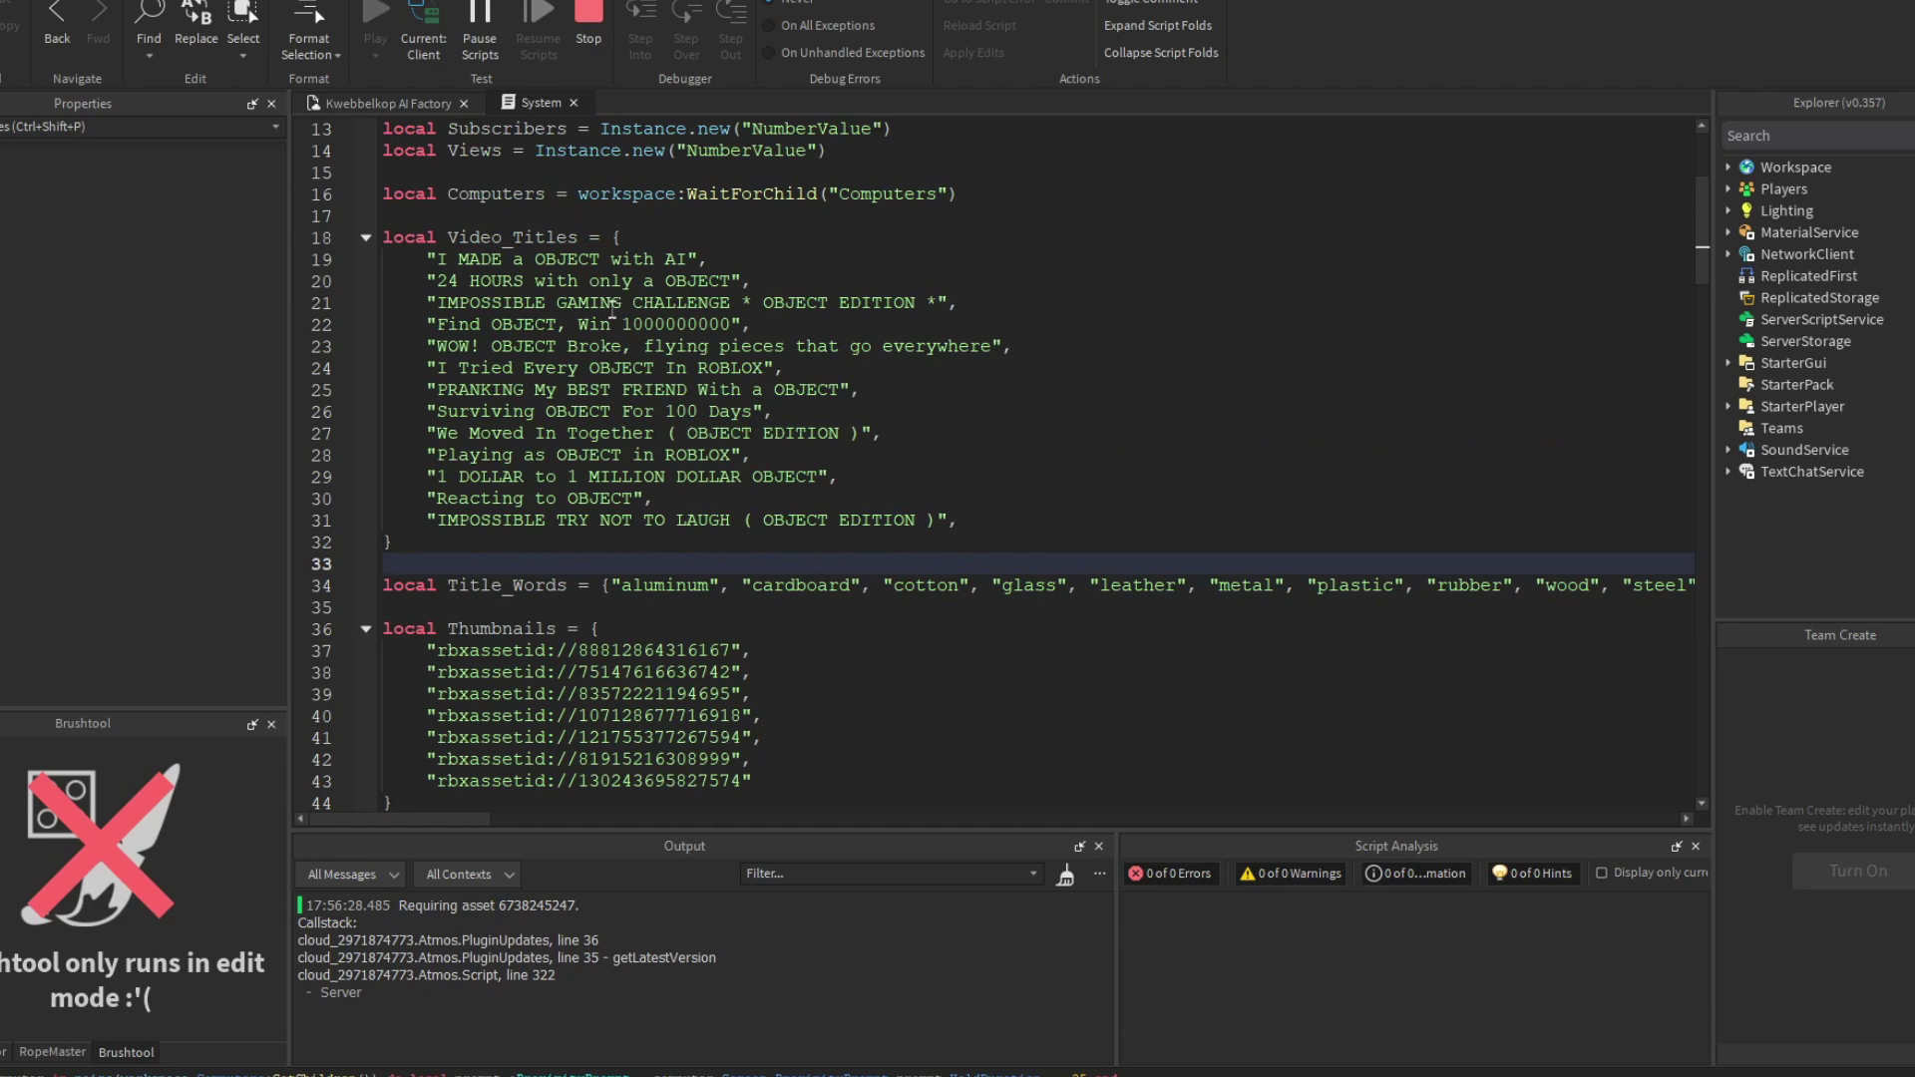
double_click(571, 261)
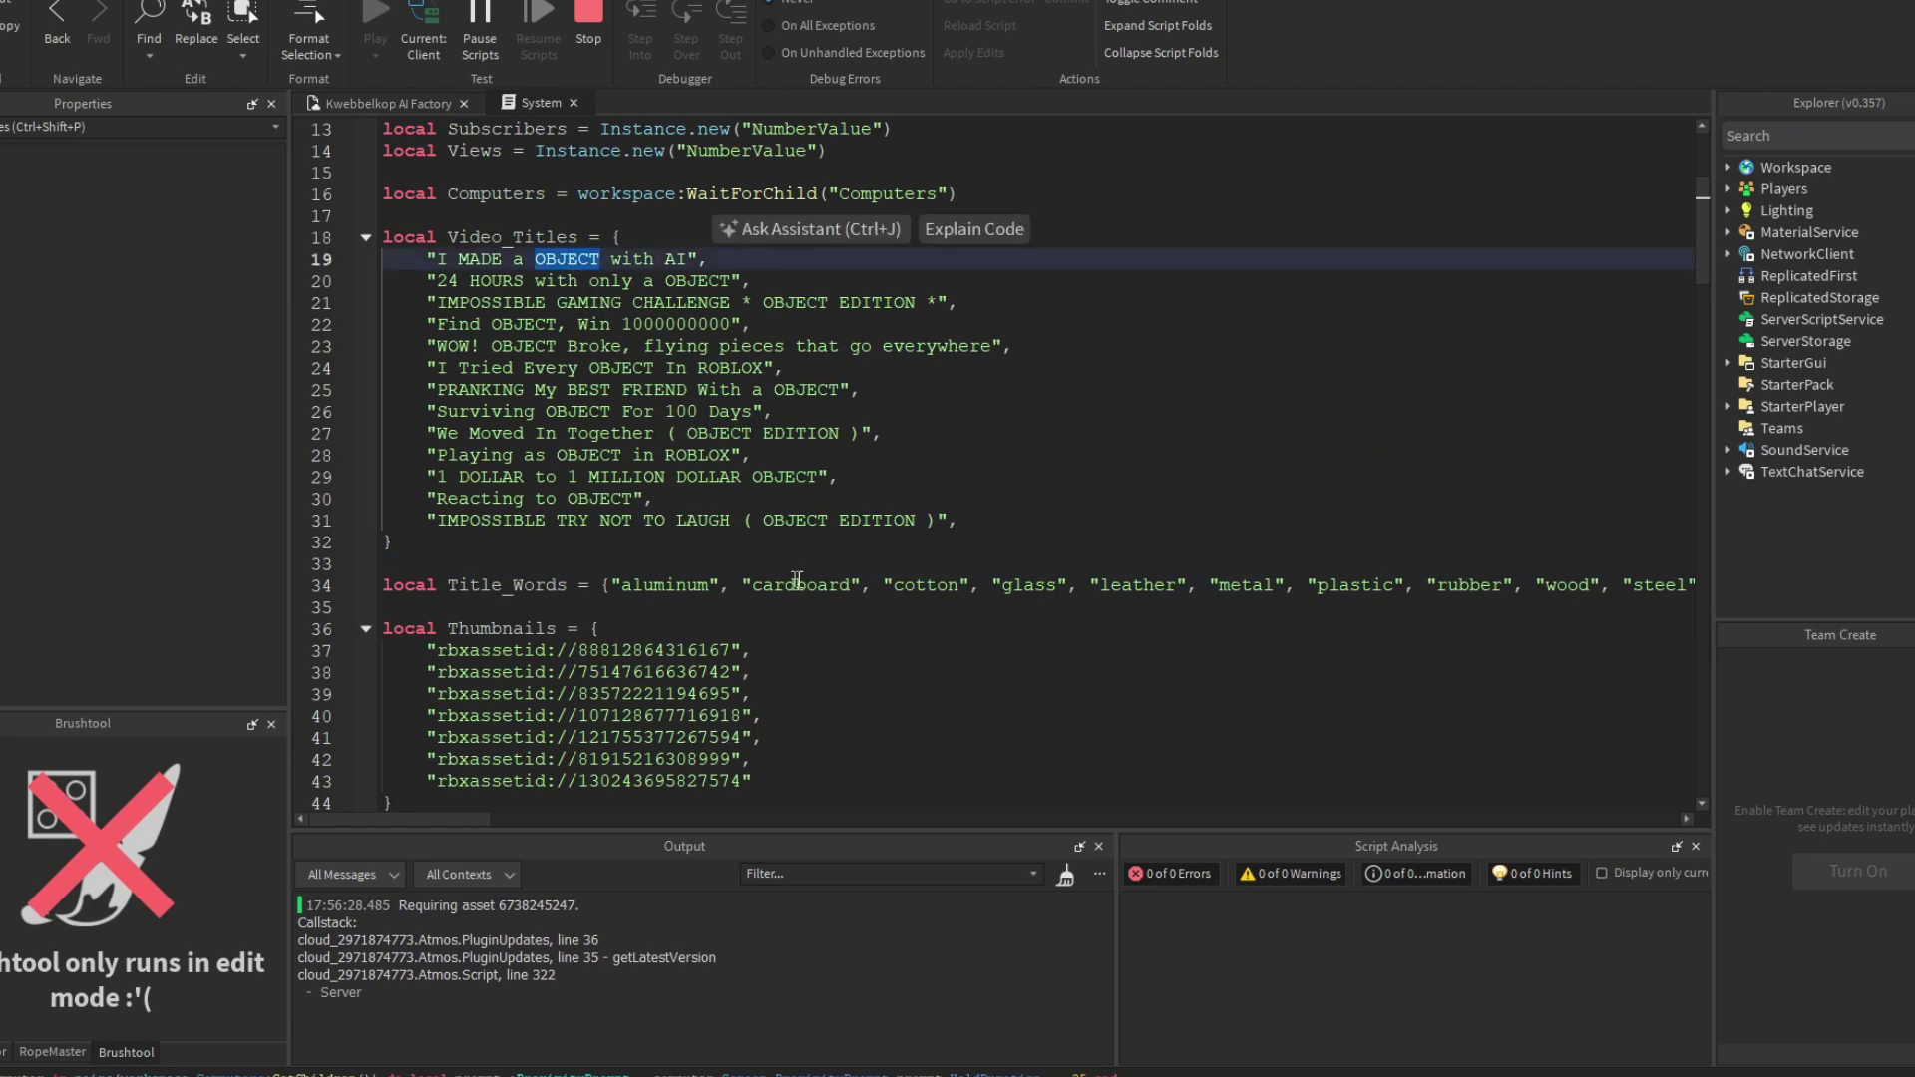
click(926, 589)
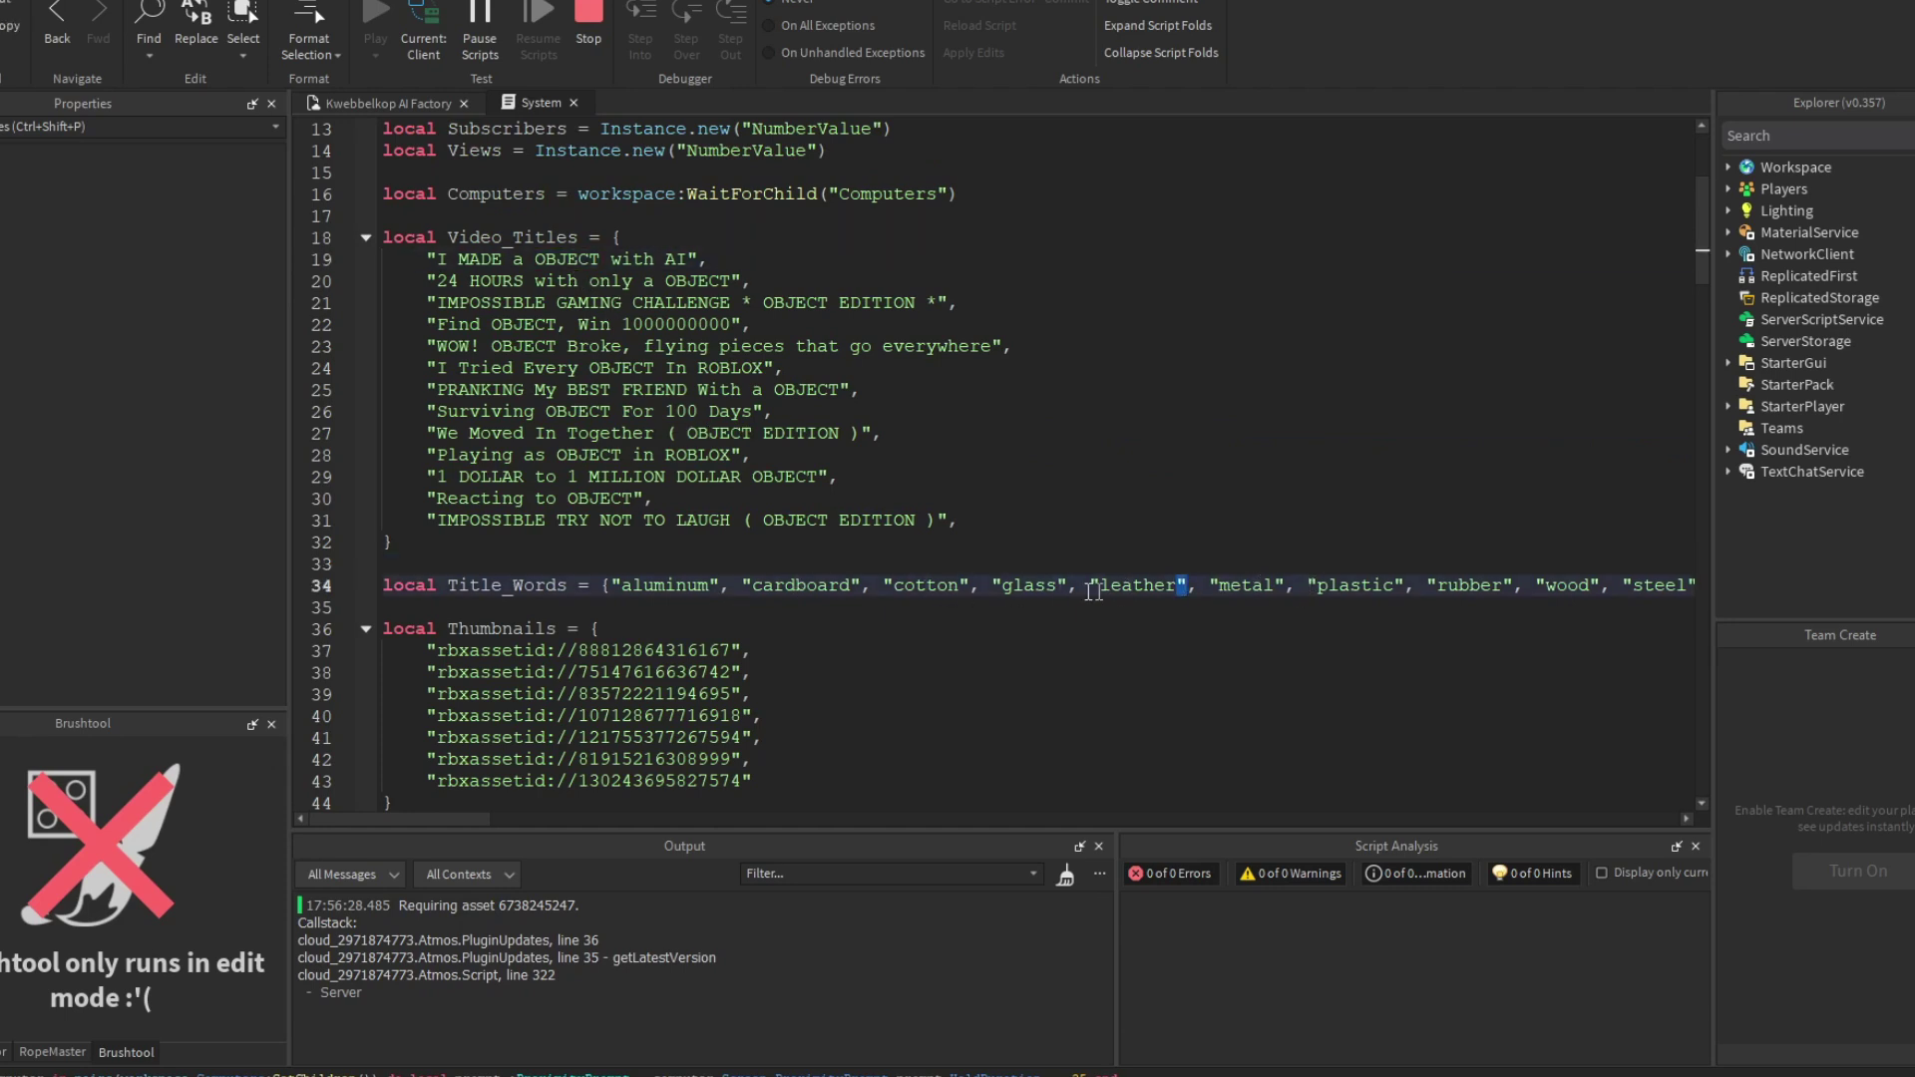
Step: Walk the character through the office in the playtest, look around and stop the playtest
click(380, 109)
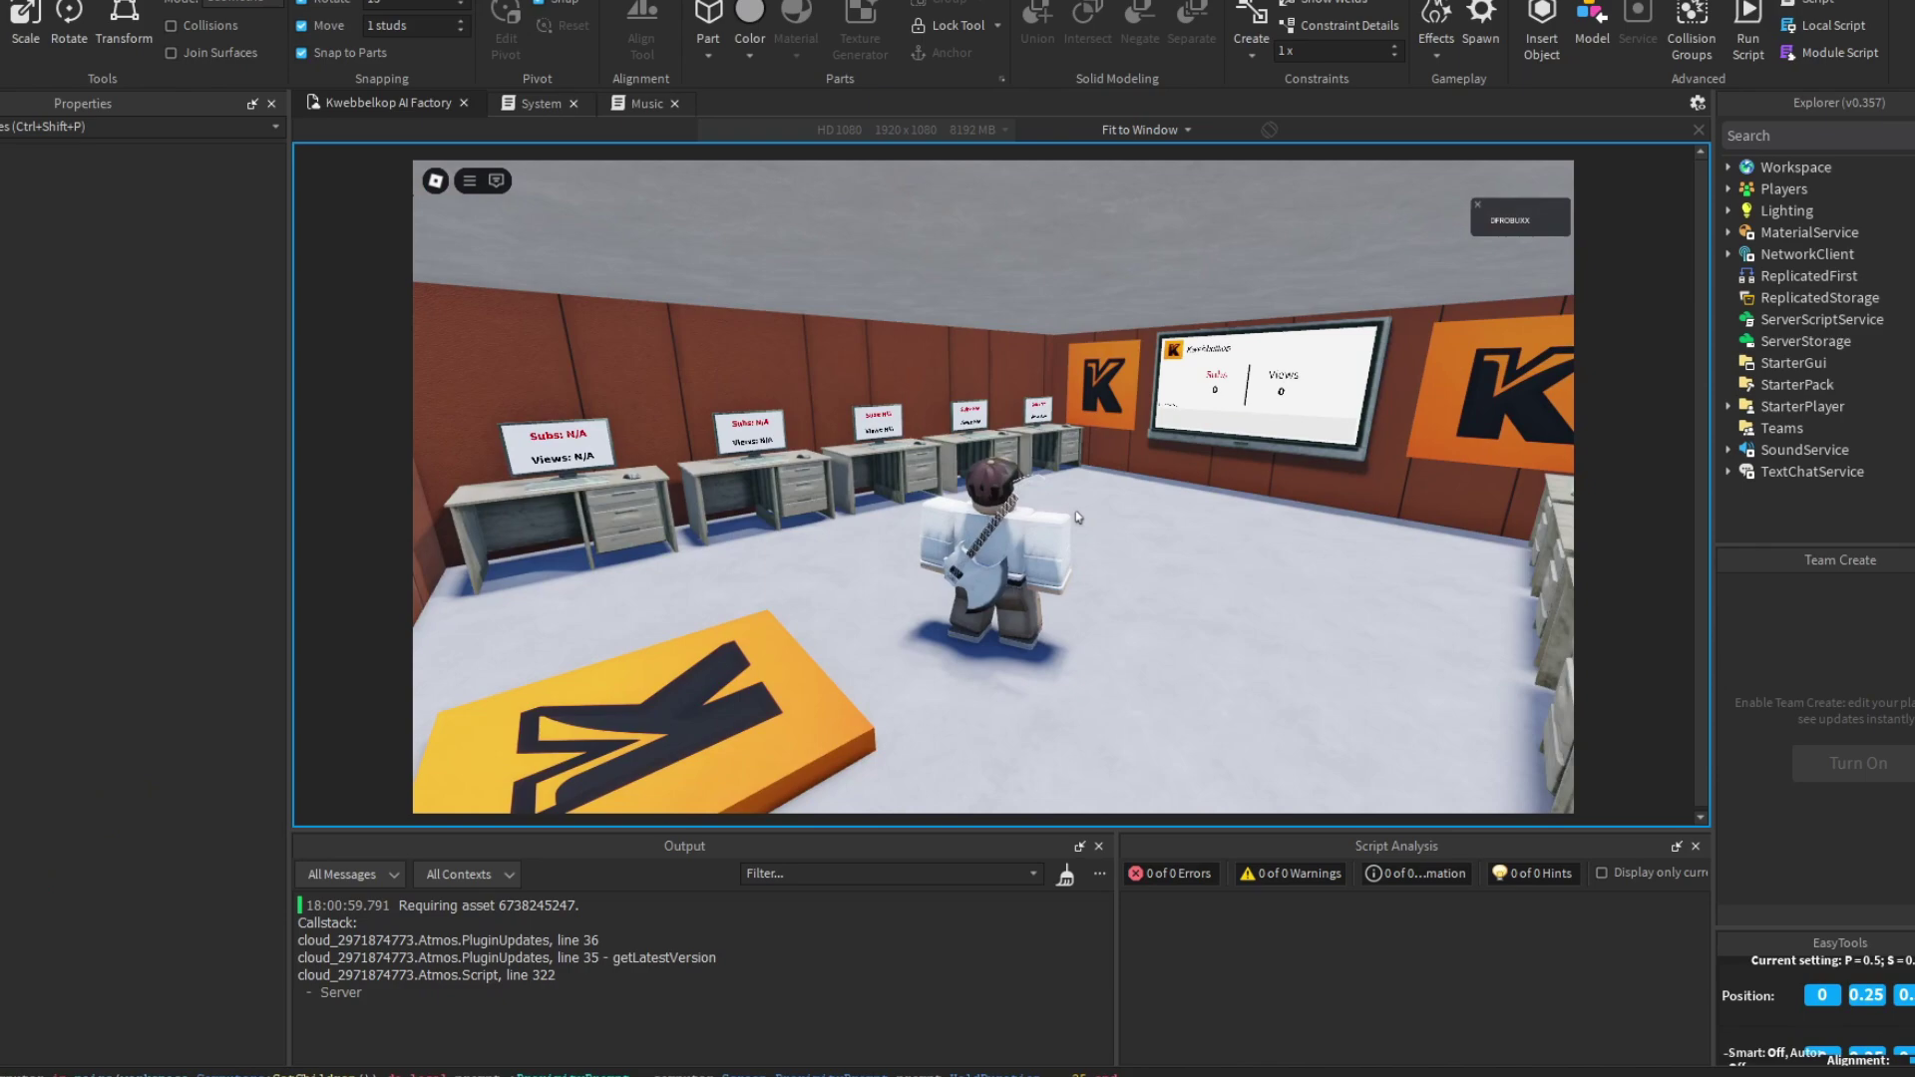
key(w)
right_drag(1077, 517, 1161, 531)
key(shift+F5)
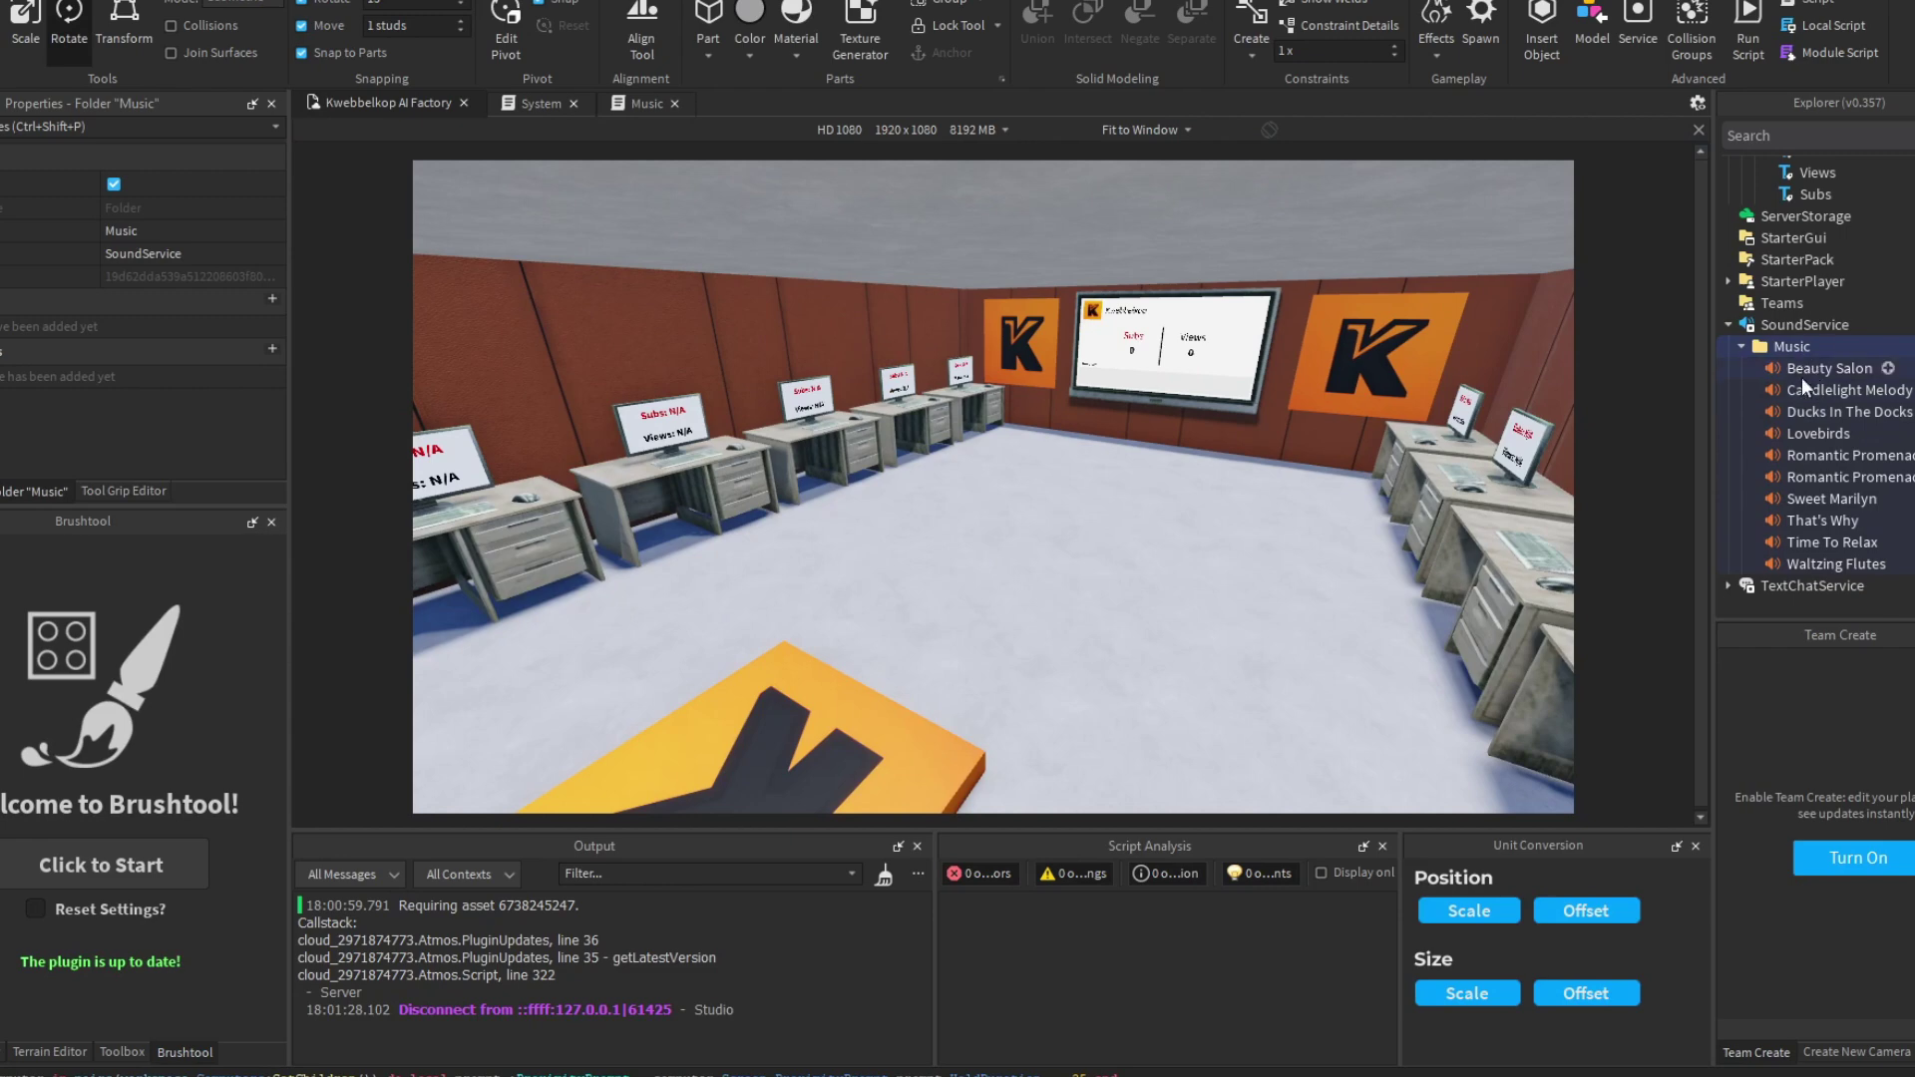
Step: Inspect the songs from Beauty Salon to Waltzing Flutes in SoundService's Music folder
click(1807, 561)
shift+click(1799, 369)
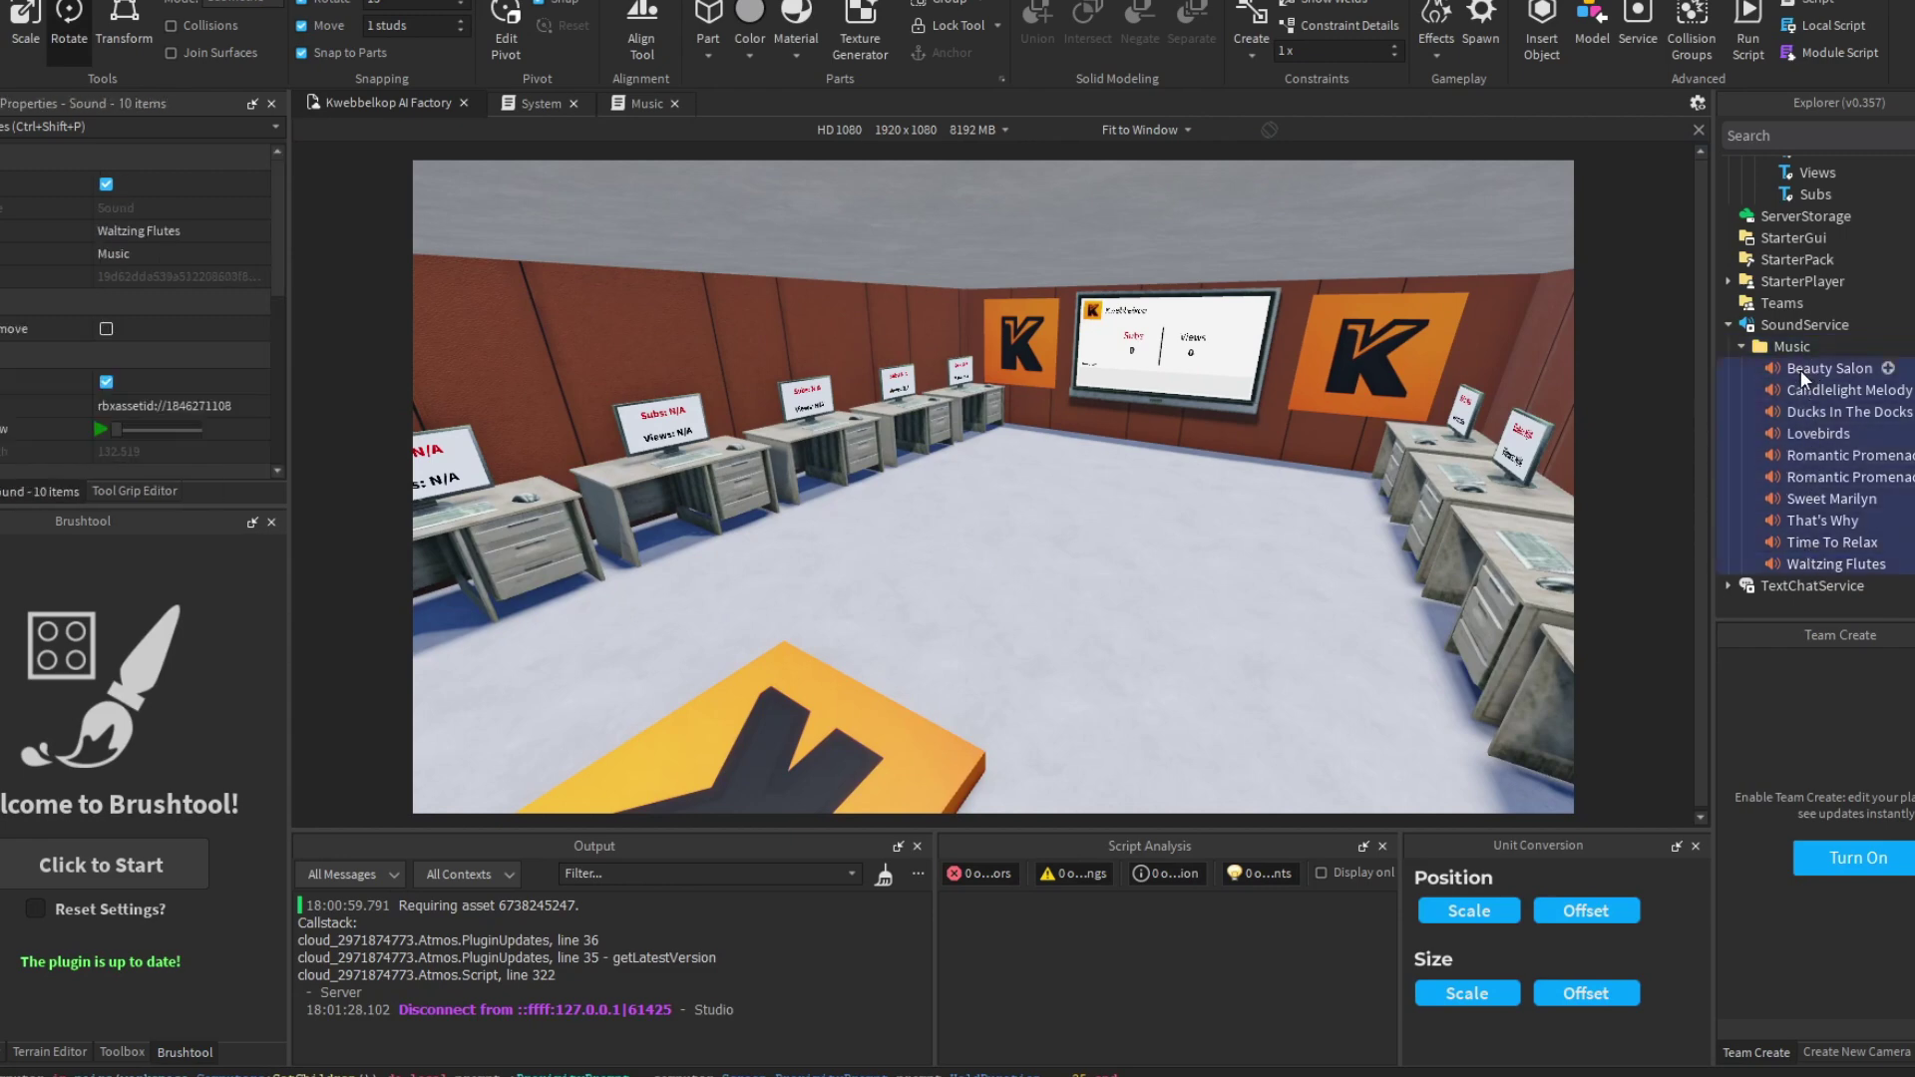
click(1785, 344)
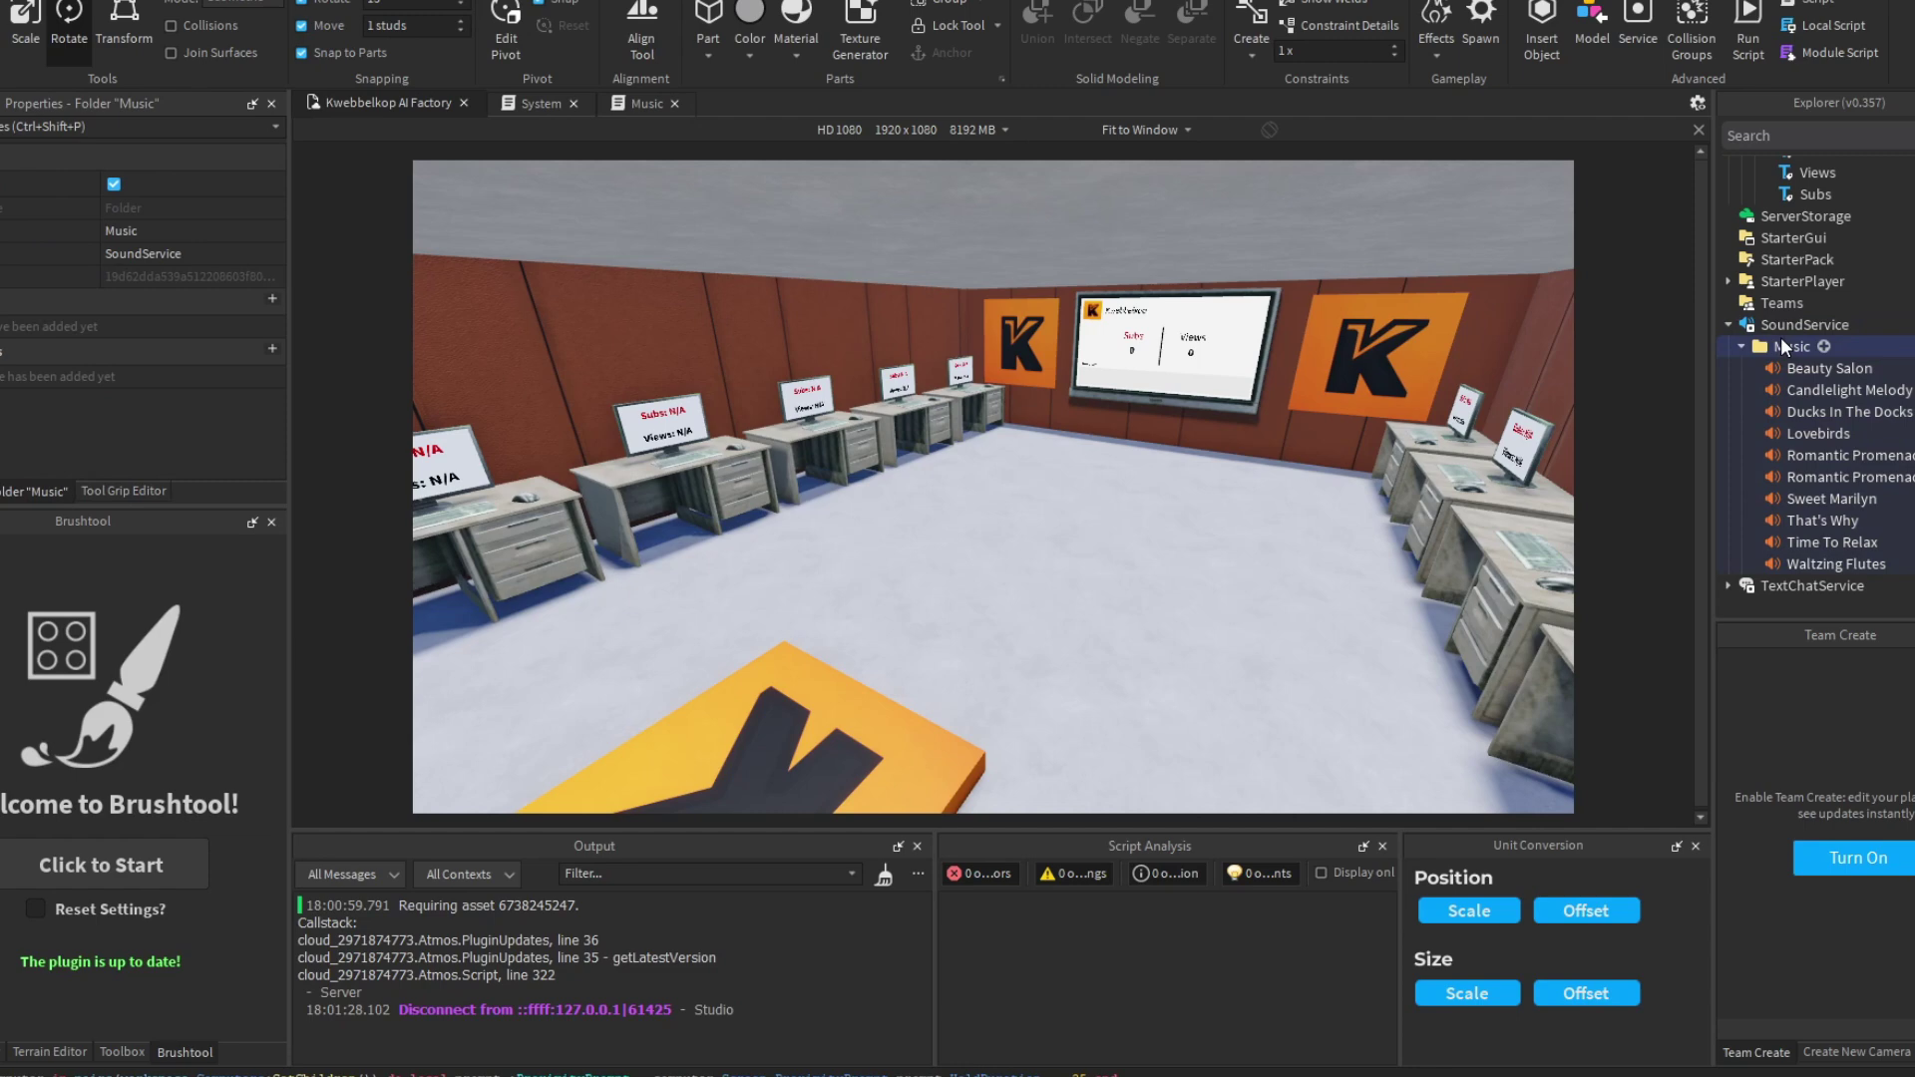
Step: In the empty Music script, define a SoundService variable and a Music_Folder variable that waits for the Music folder
click(646, 103)
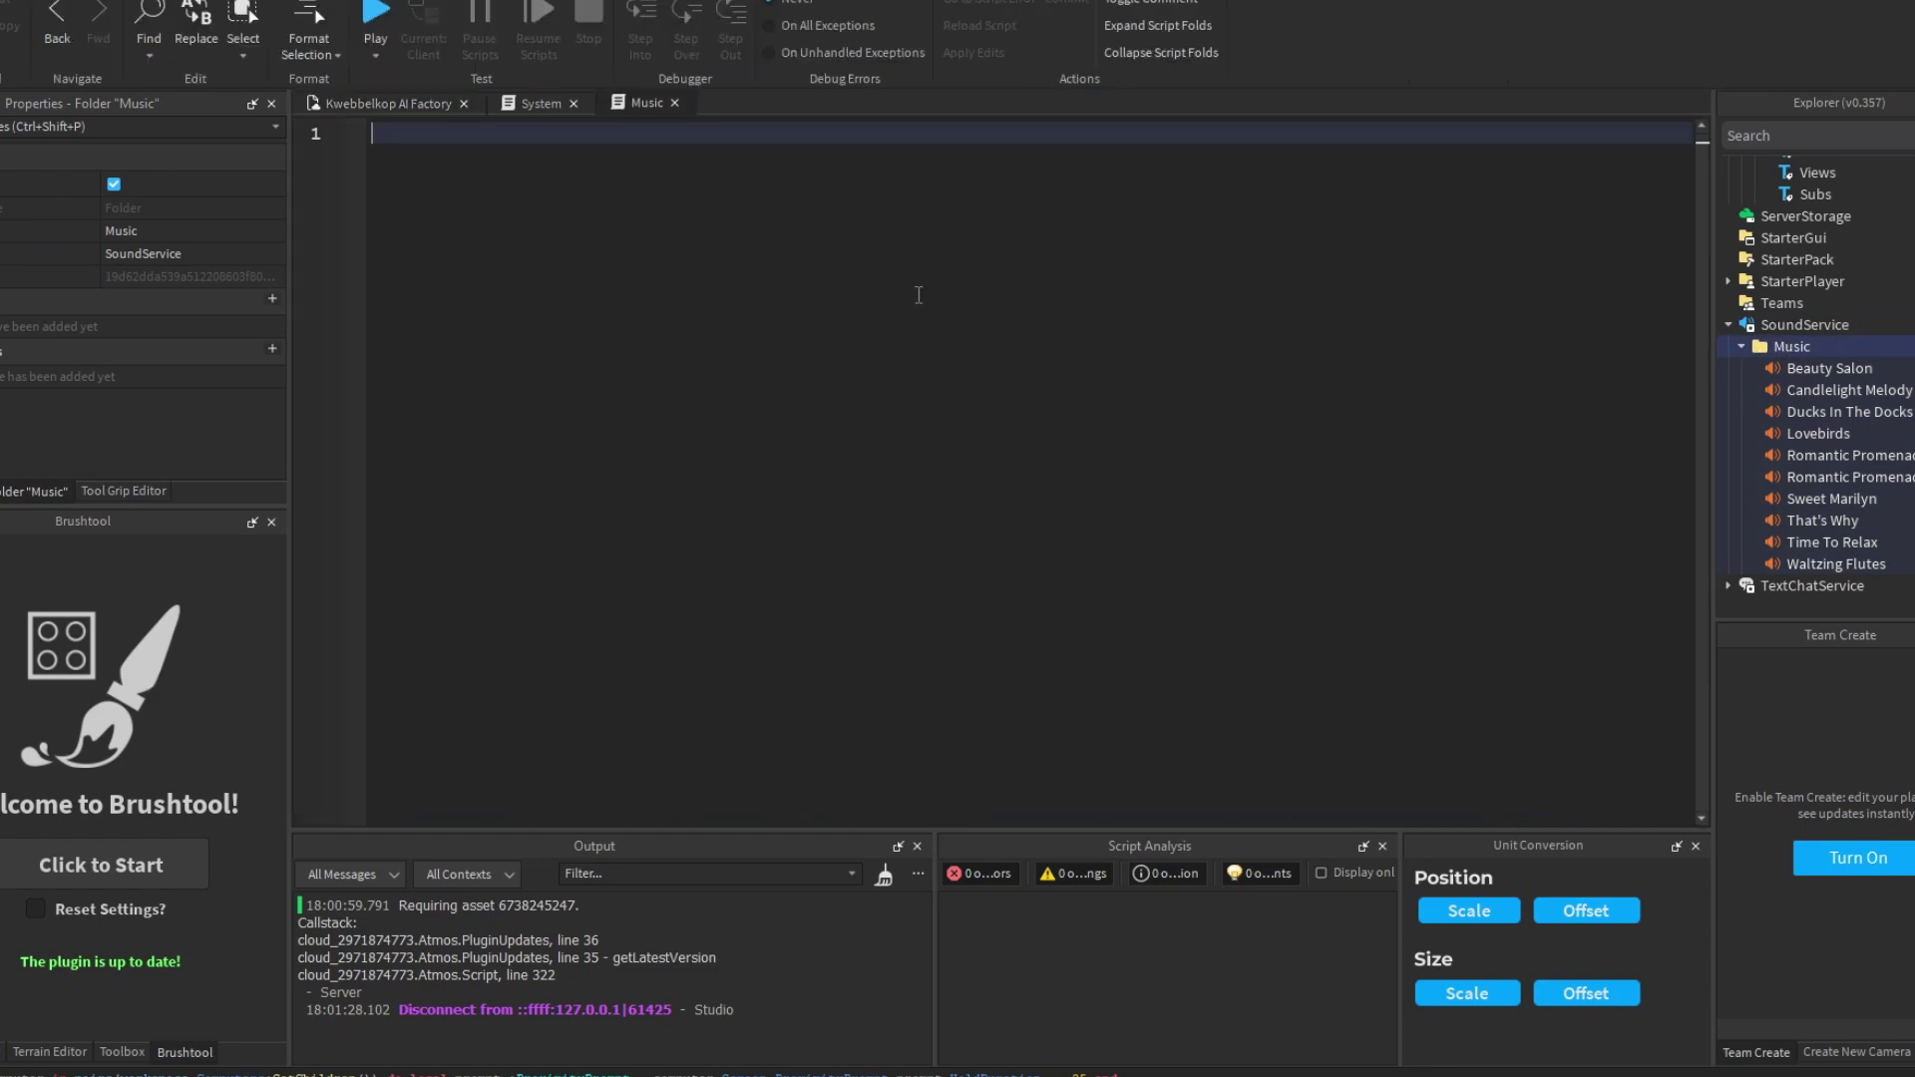
scroll(1756, 399, up, 3)
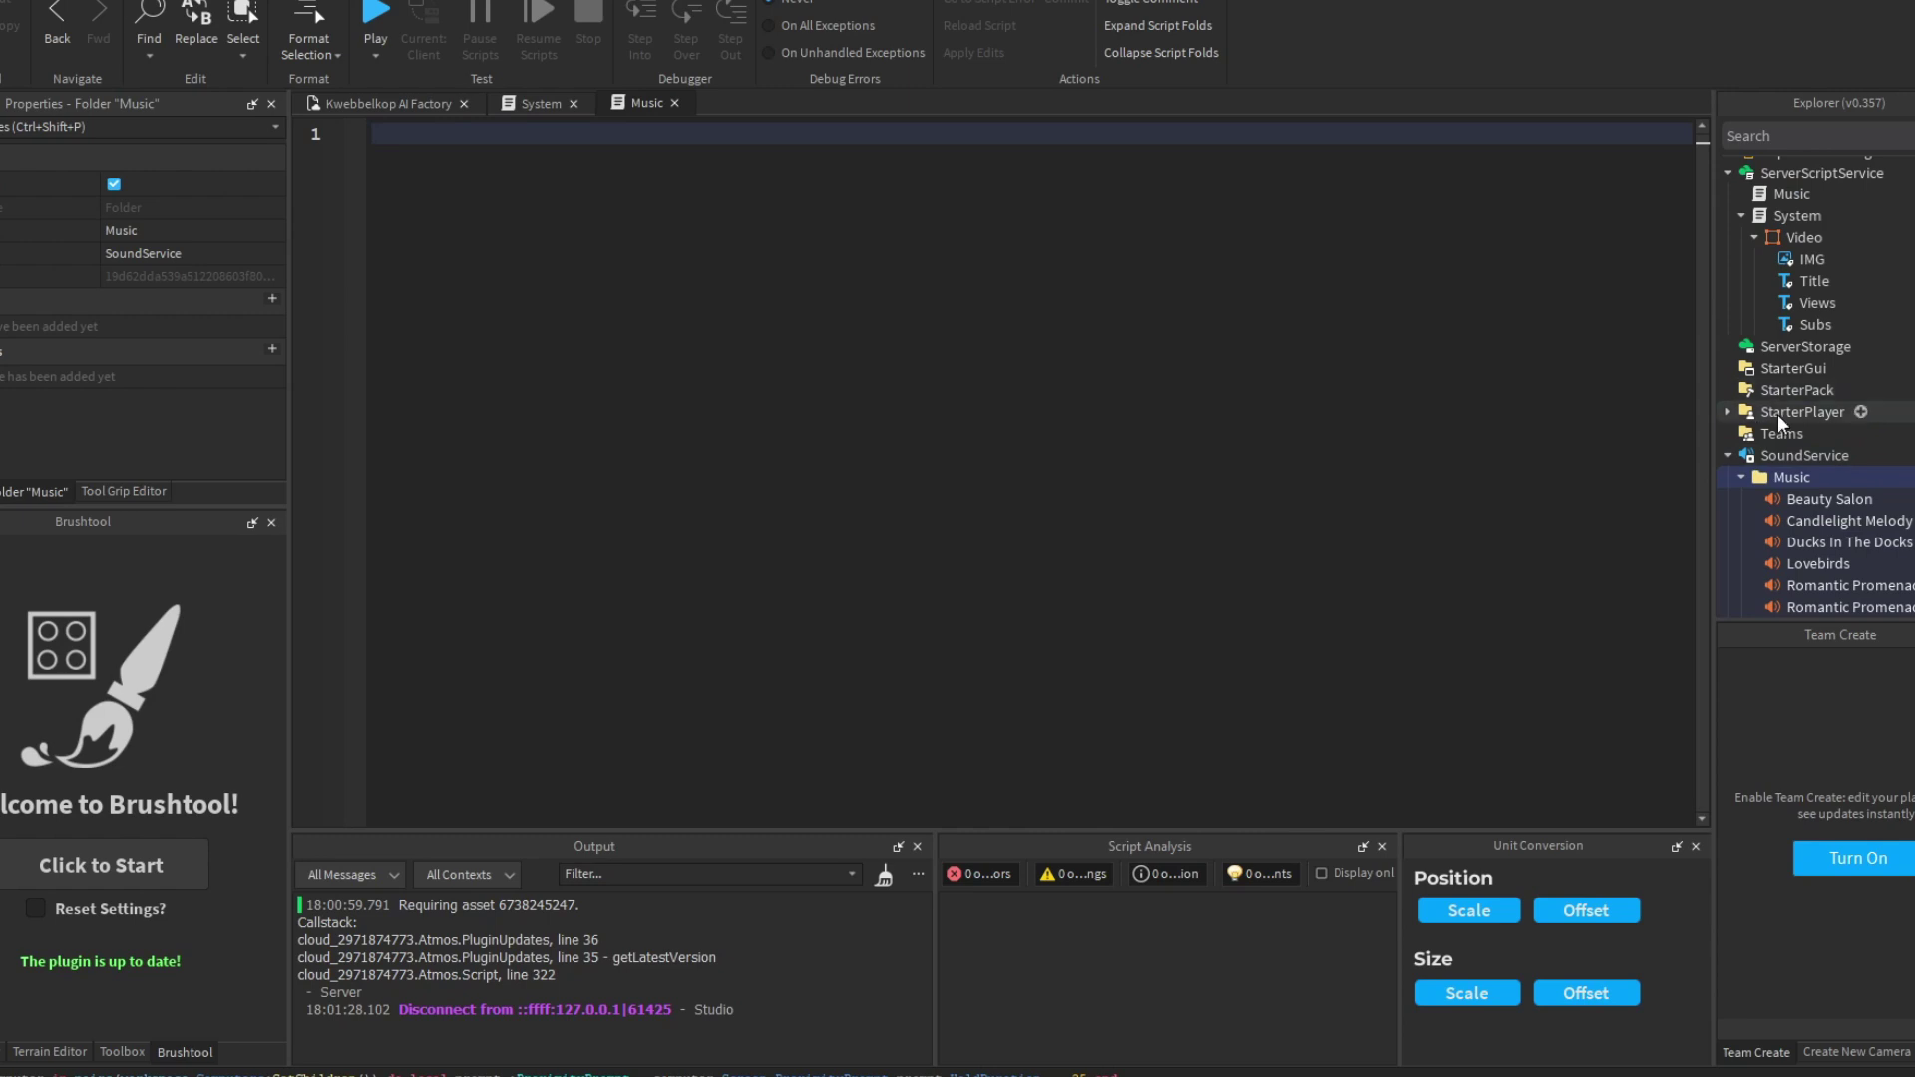
scroll(1777, 415, down, 3)
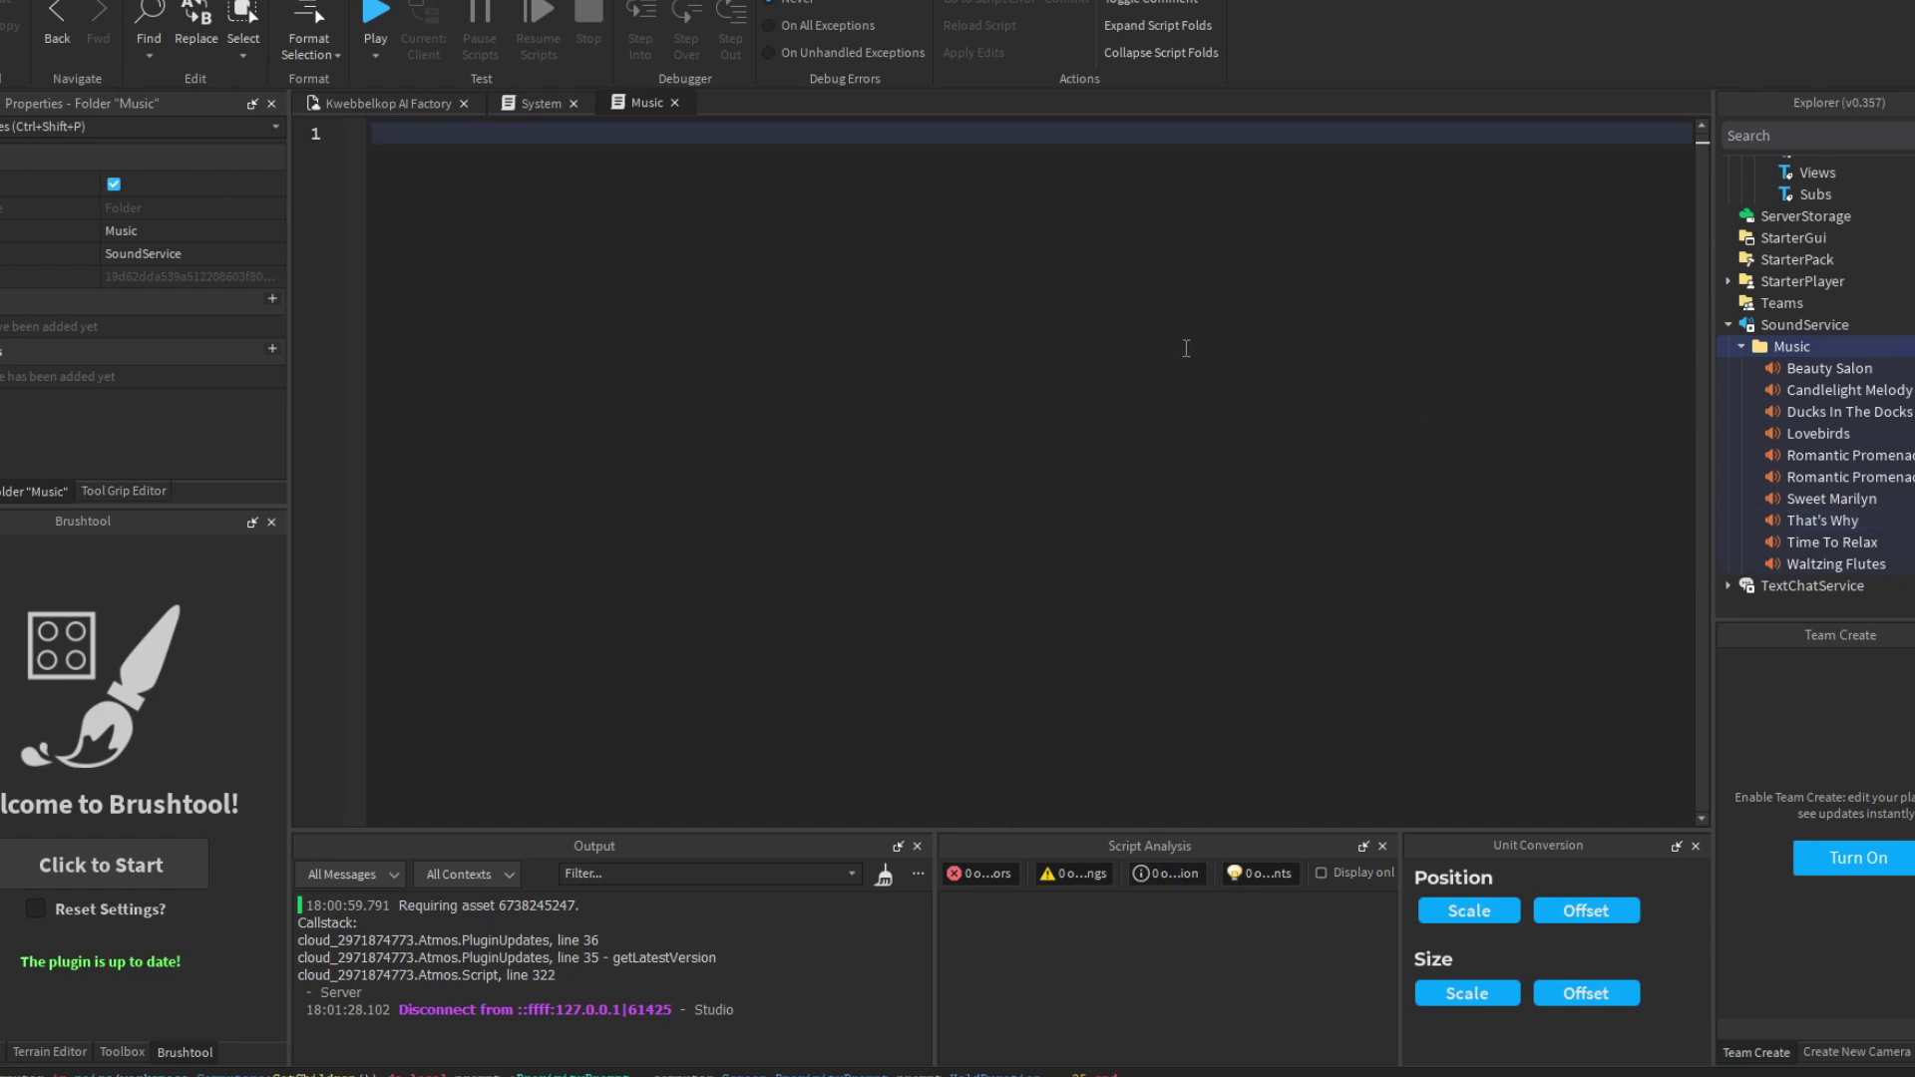
text(local SoundService = game:GetService("SoundService") local Music_Folder = SoundService:WaitForChild("Music"))
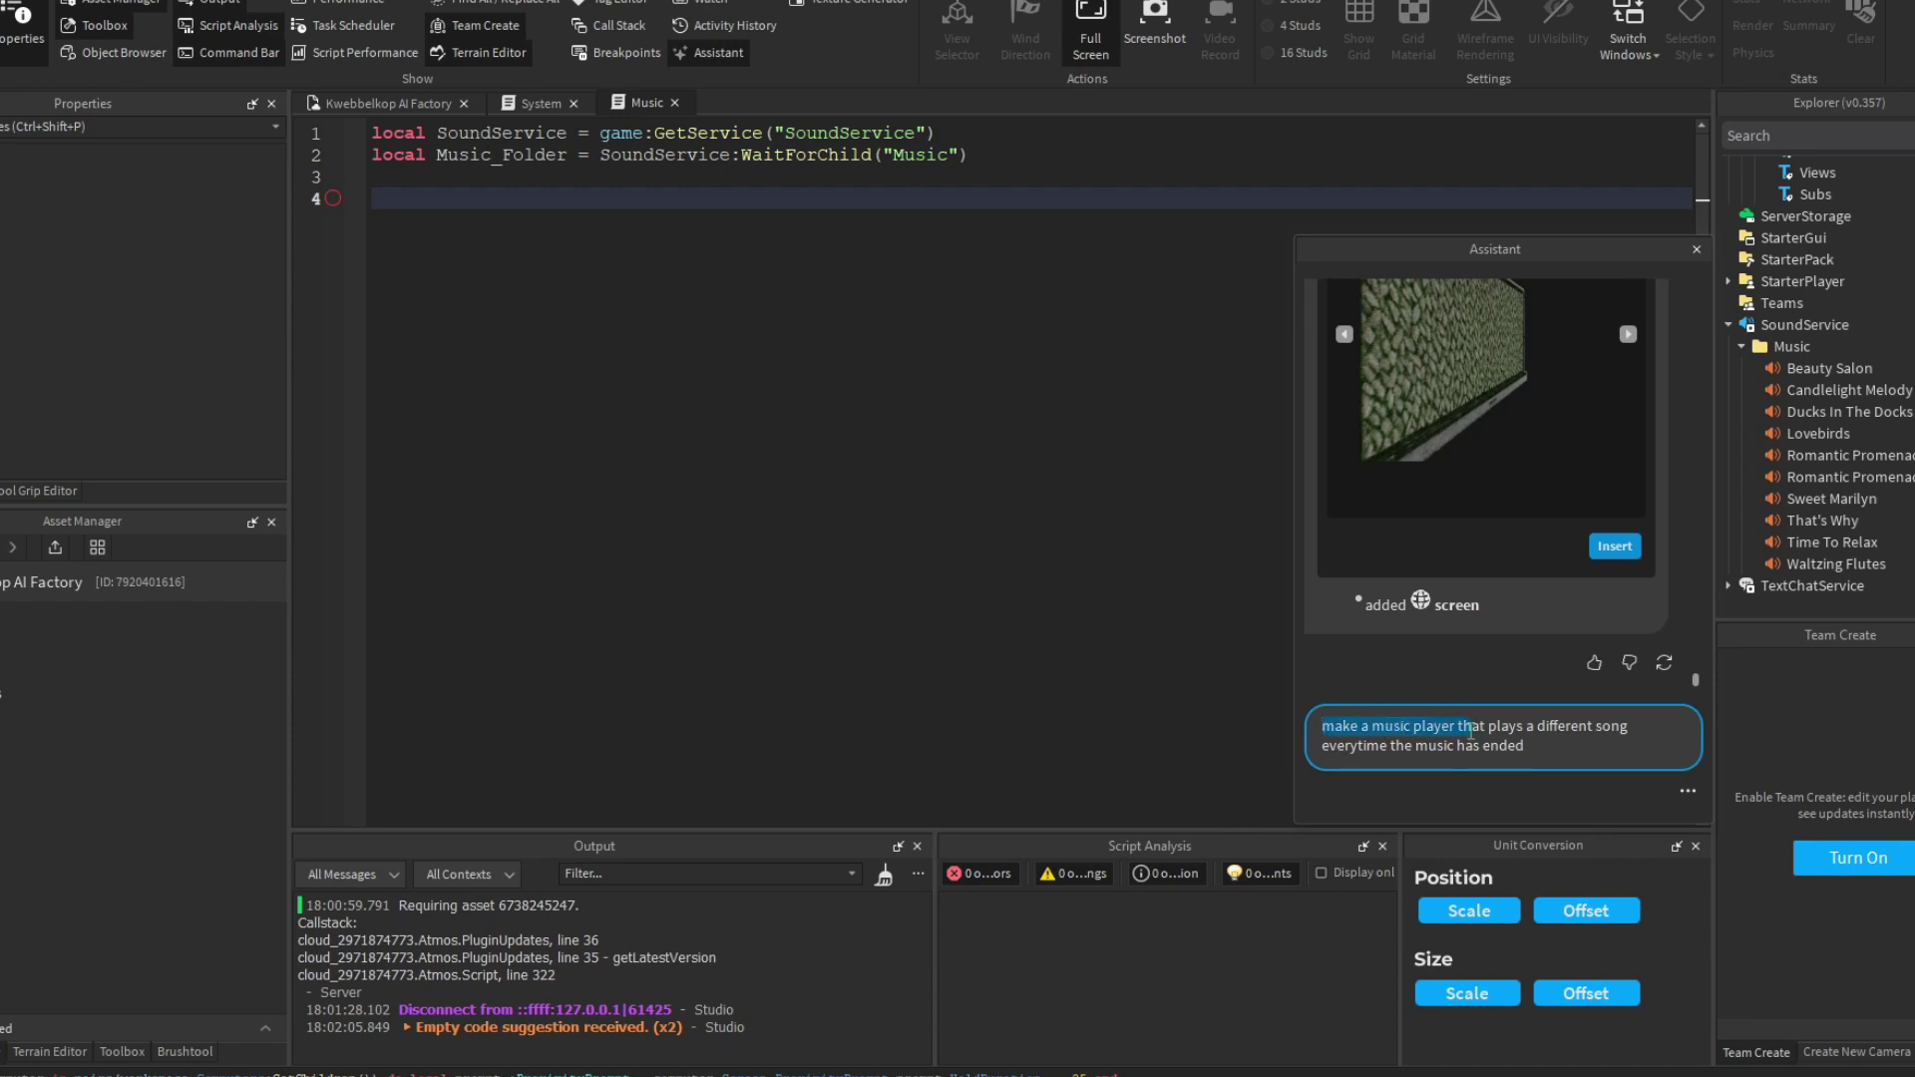
Step: Ask the Assistant for a music player that plays a different song everytime the music has ended, and review its song-loading code
click(1533, 729)
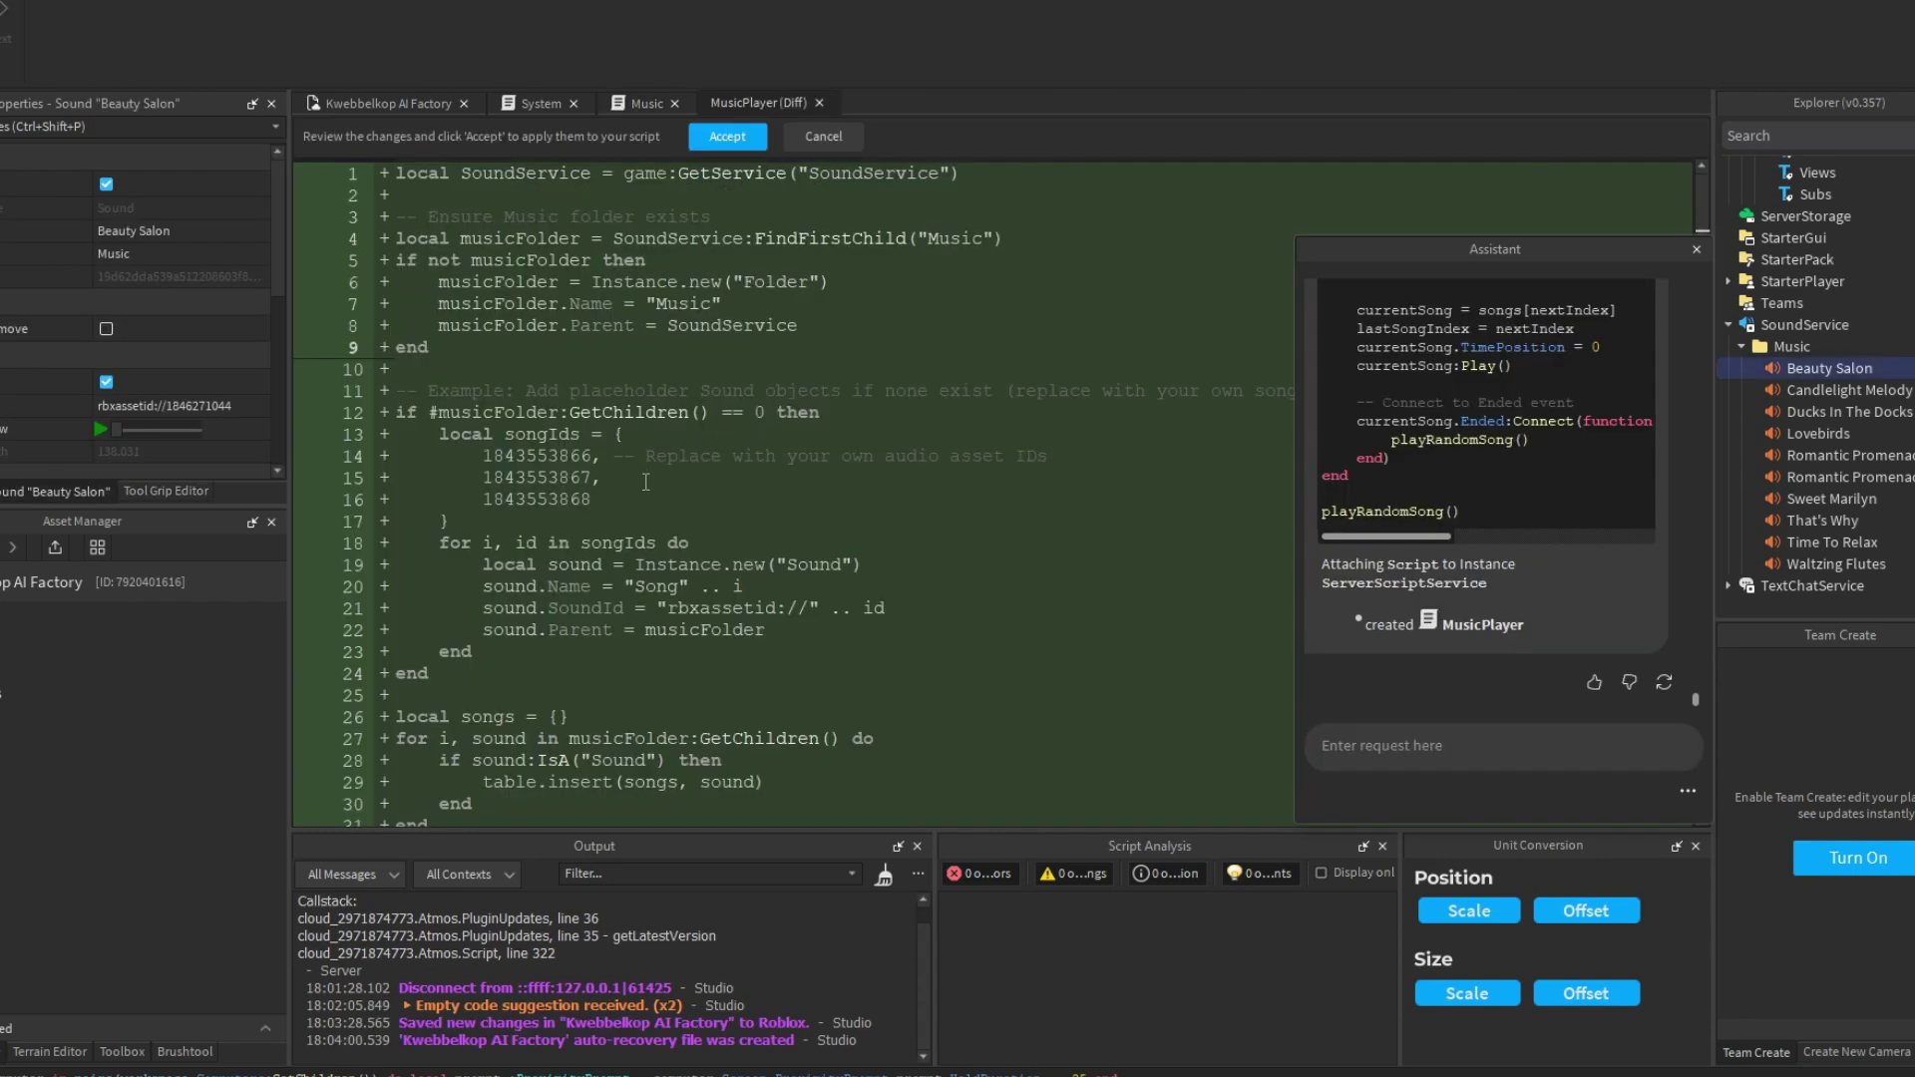
drag(632, 666, 547, 303)
click(702, 375)
scroll(841, 486, down, 2)
scroll(494, 646, up, 2)
drag(512, 668, 395, 239)
click(1156, 460)
scroll(1012, 512, down, 6)
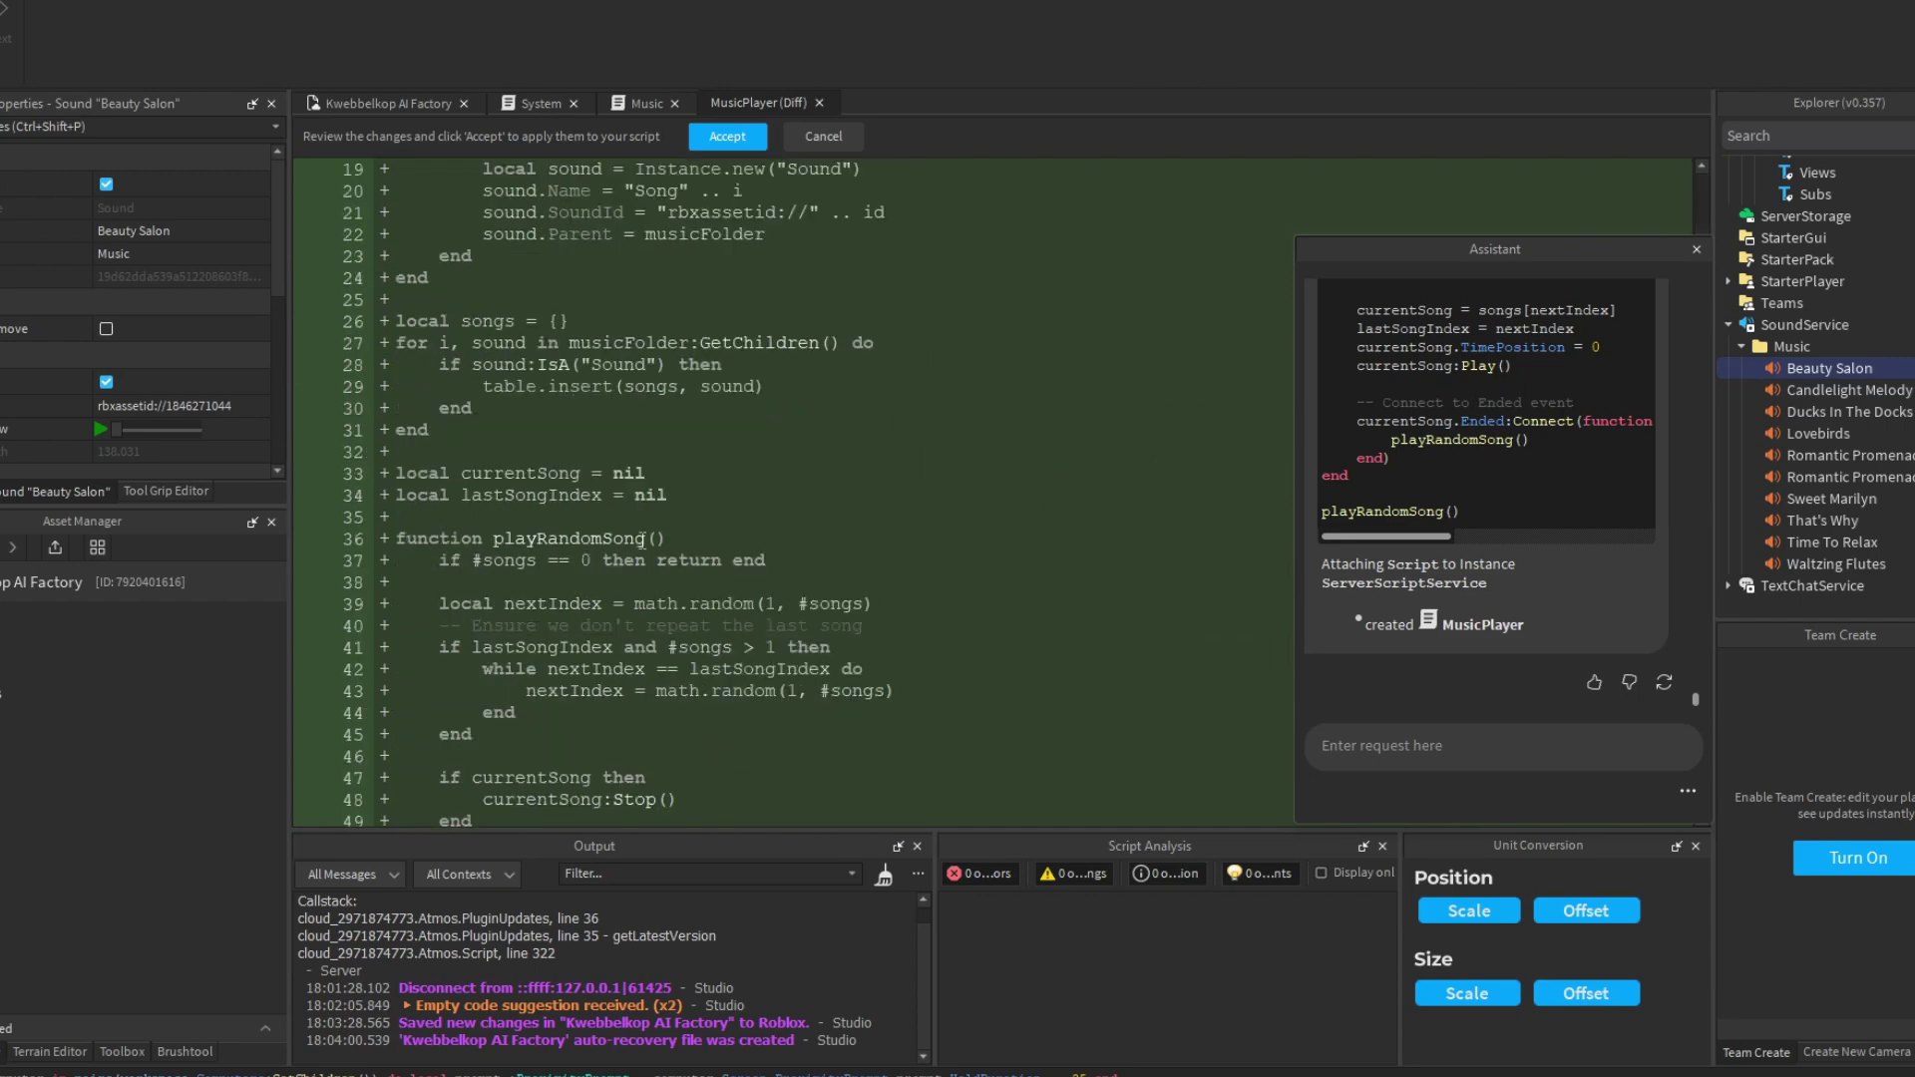
Step: Review the playRandomSong function and its Ended event connection in the generated MusicPlayer script
scroll(643, 539, down, 3)
drag(397, 342, 791, 652)
click(693, 687)
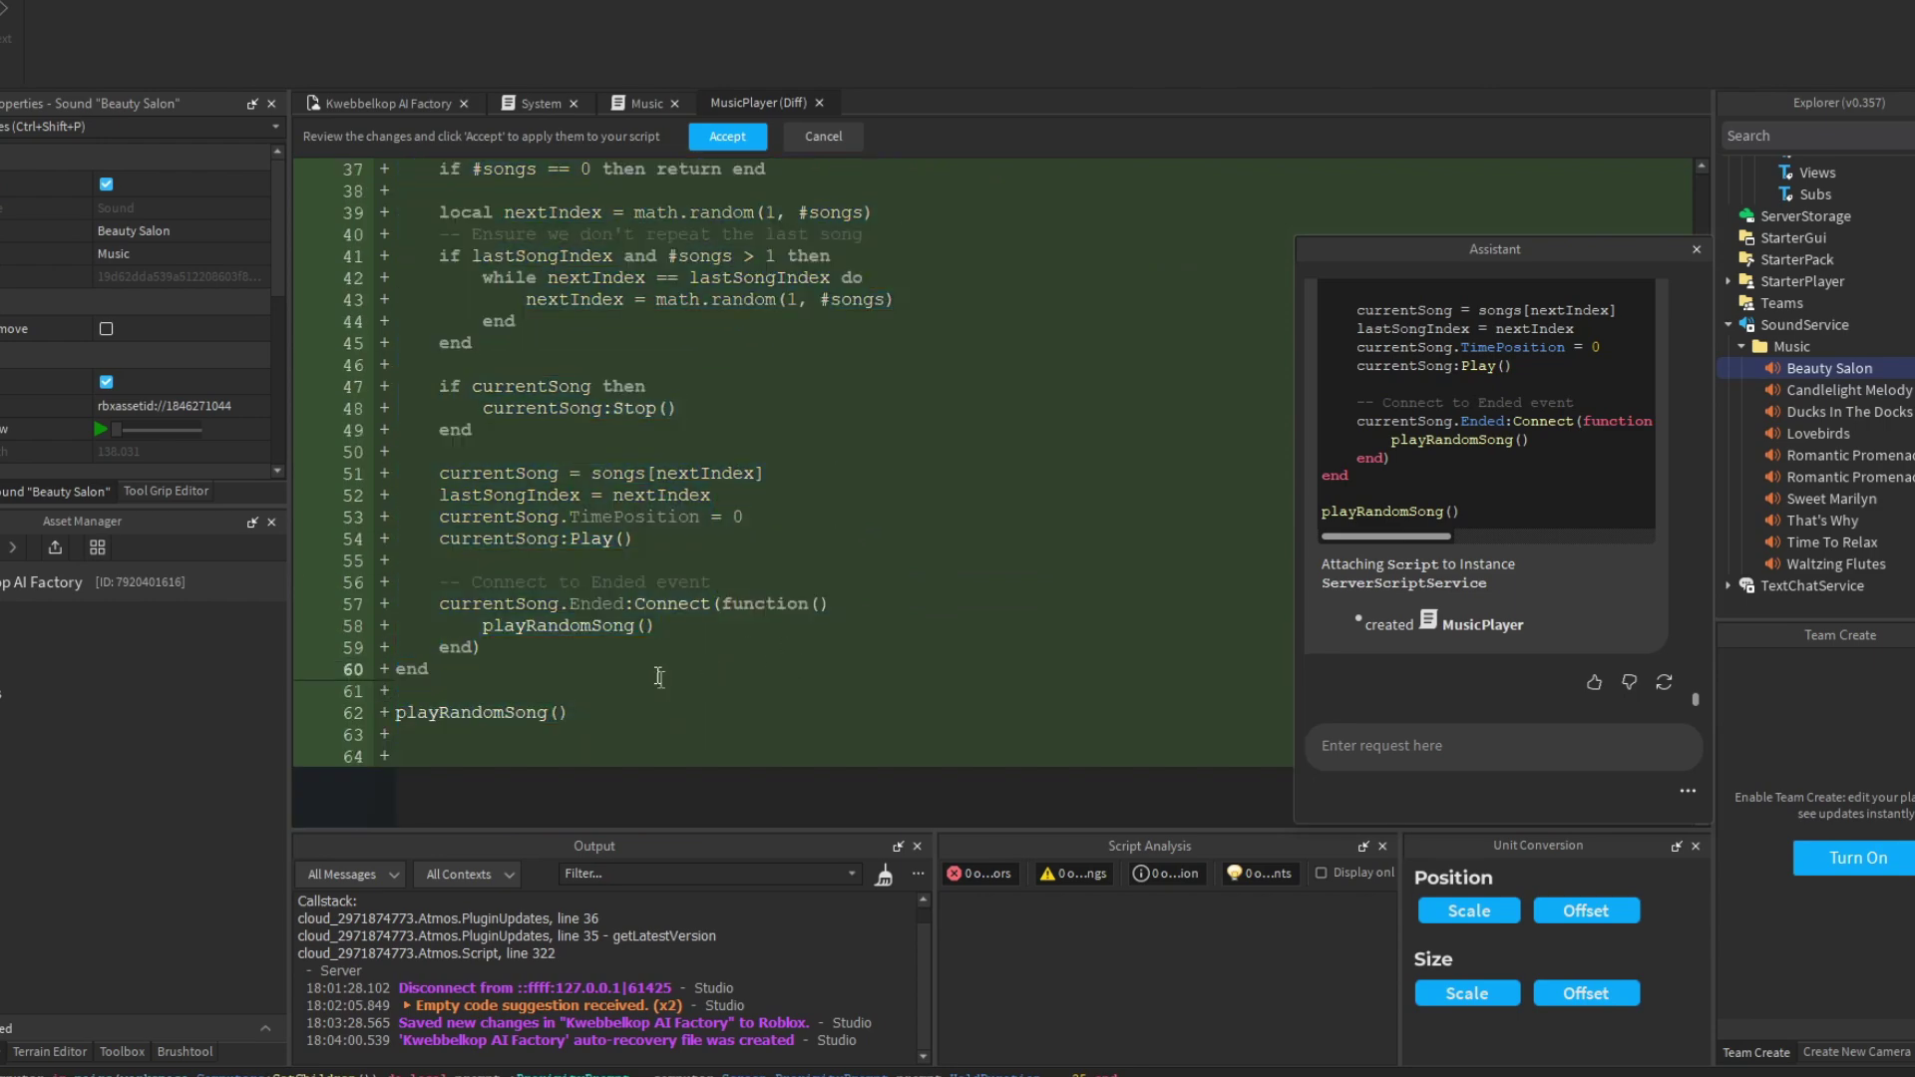
drag(647, 660, 632, 447)
scroll(632, 447, up, 4)
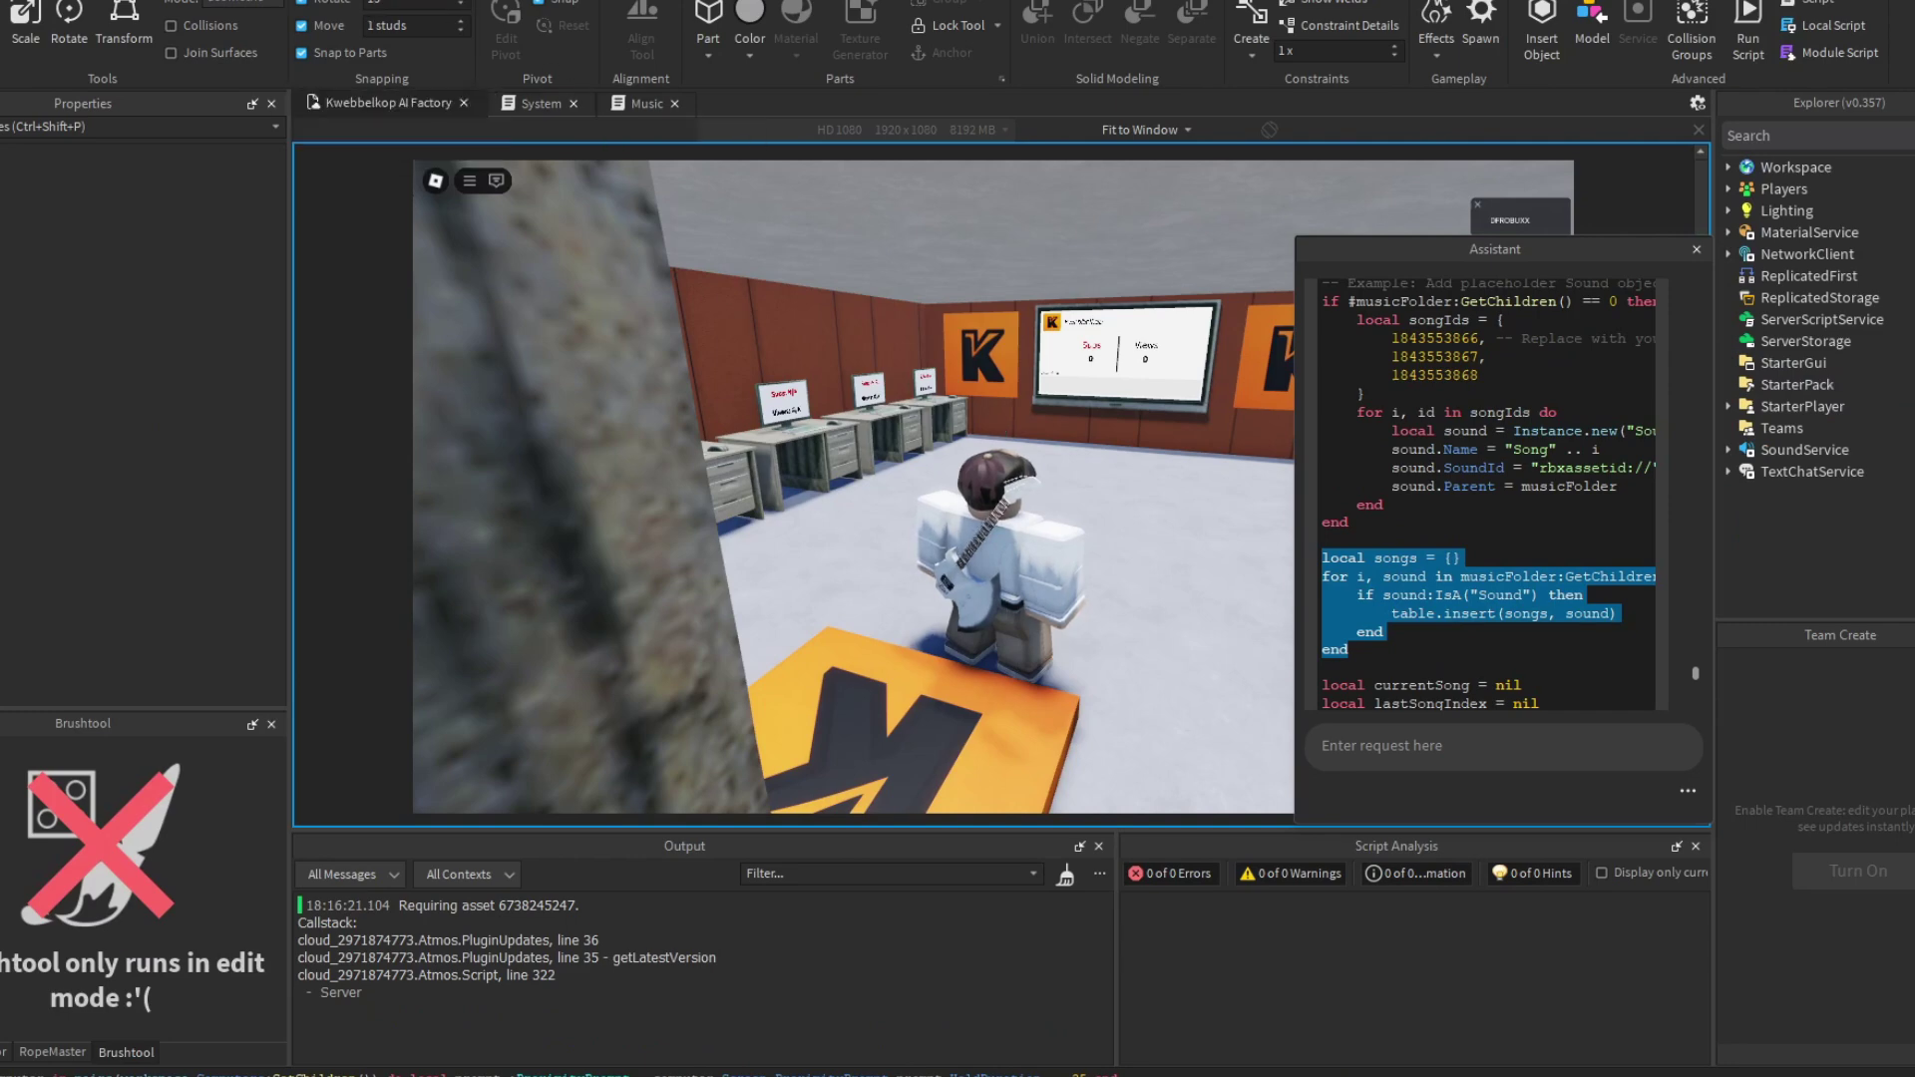
Step: End the playtest and reread the generated music player code in the Assistant beside the Music script
click(111, 3)
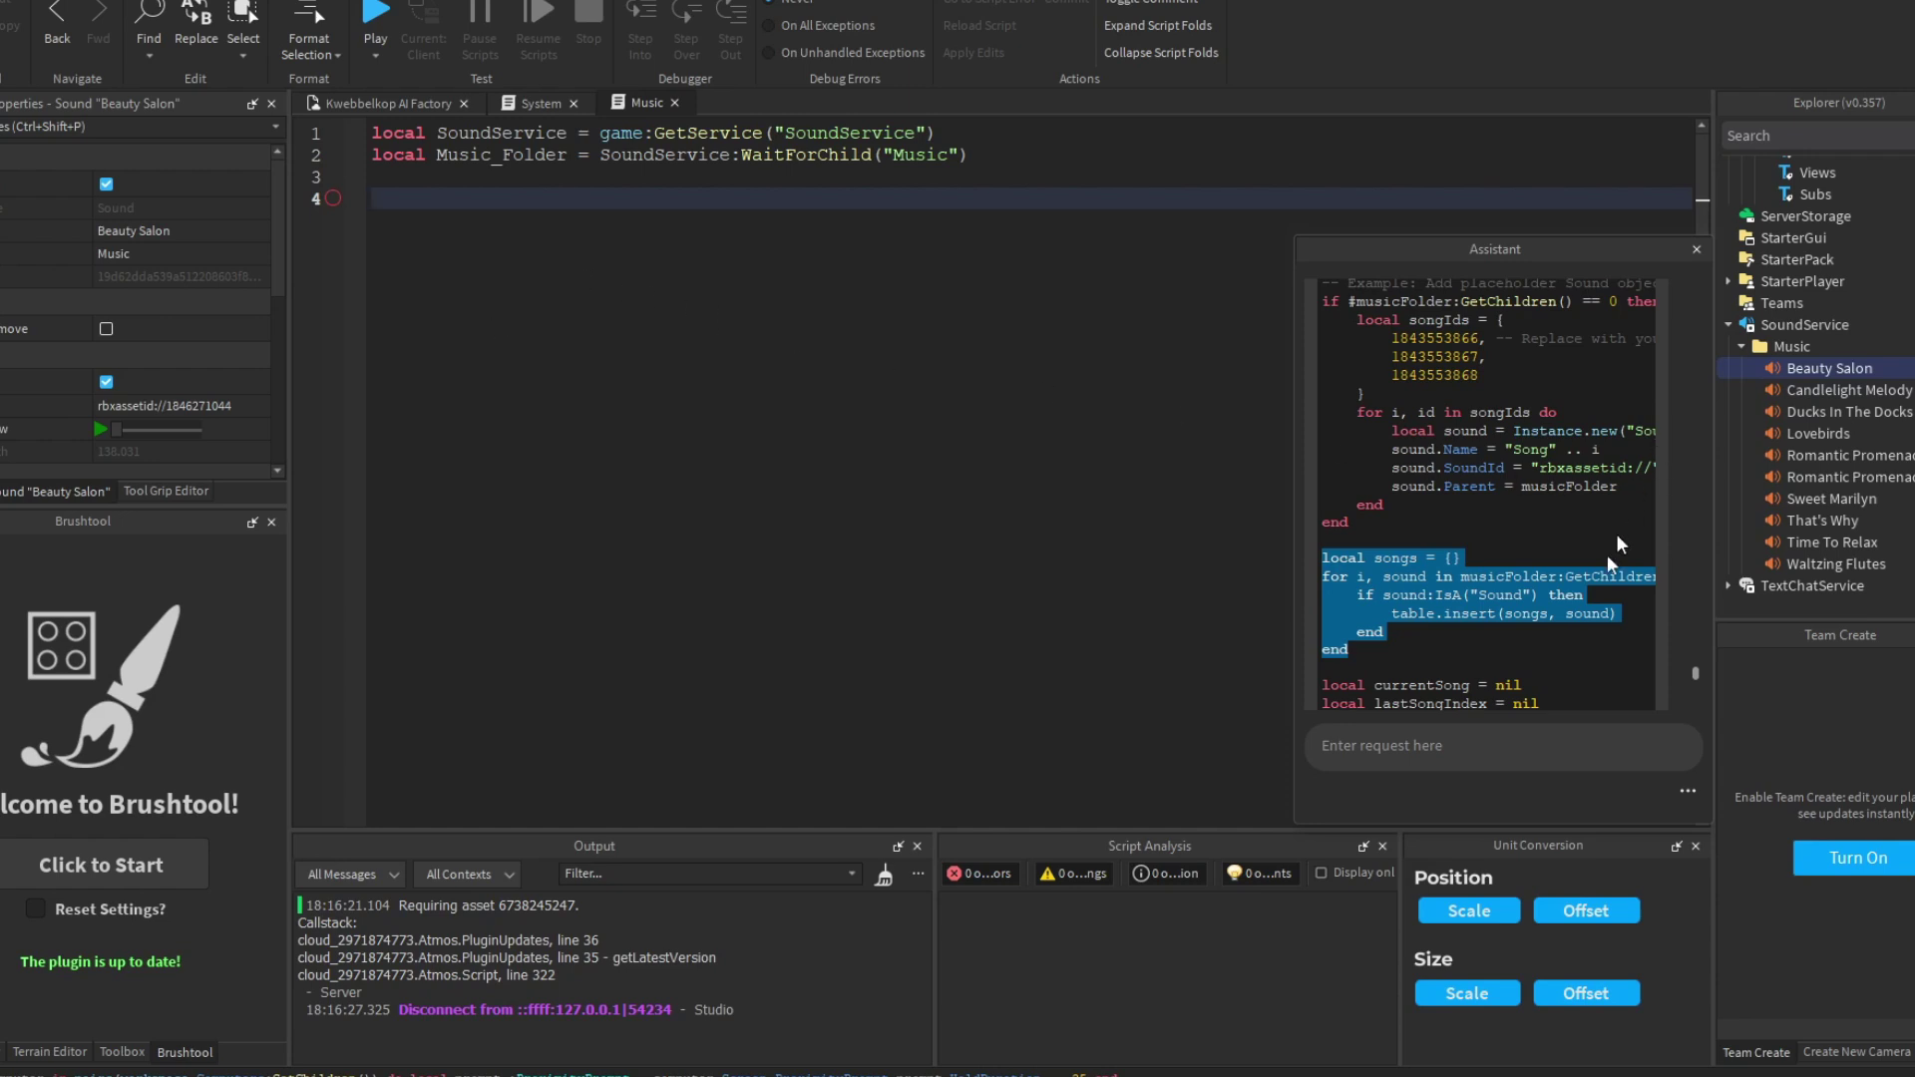
scroll(1558, 542, down, 3)
scroll(1558, 541, up, 3)
scroll(1543, 403, down, 8)
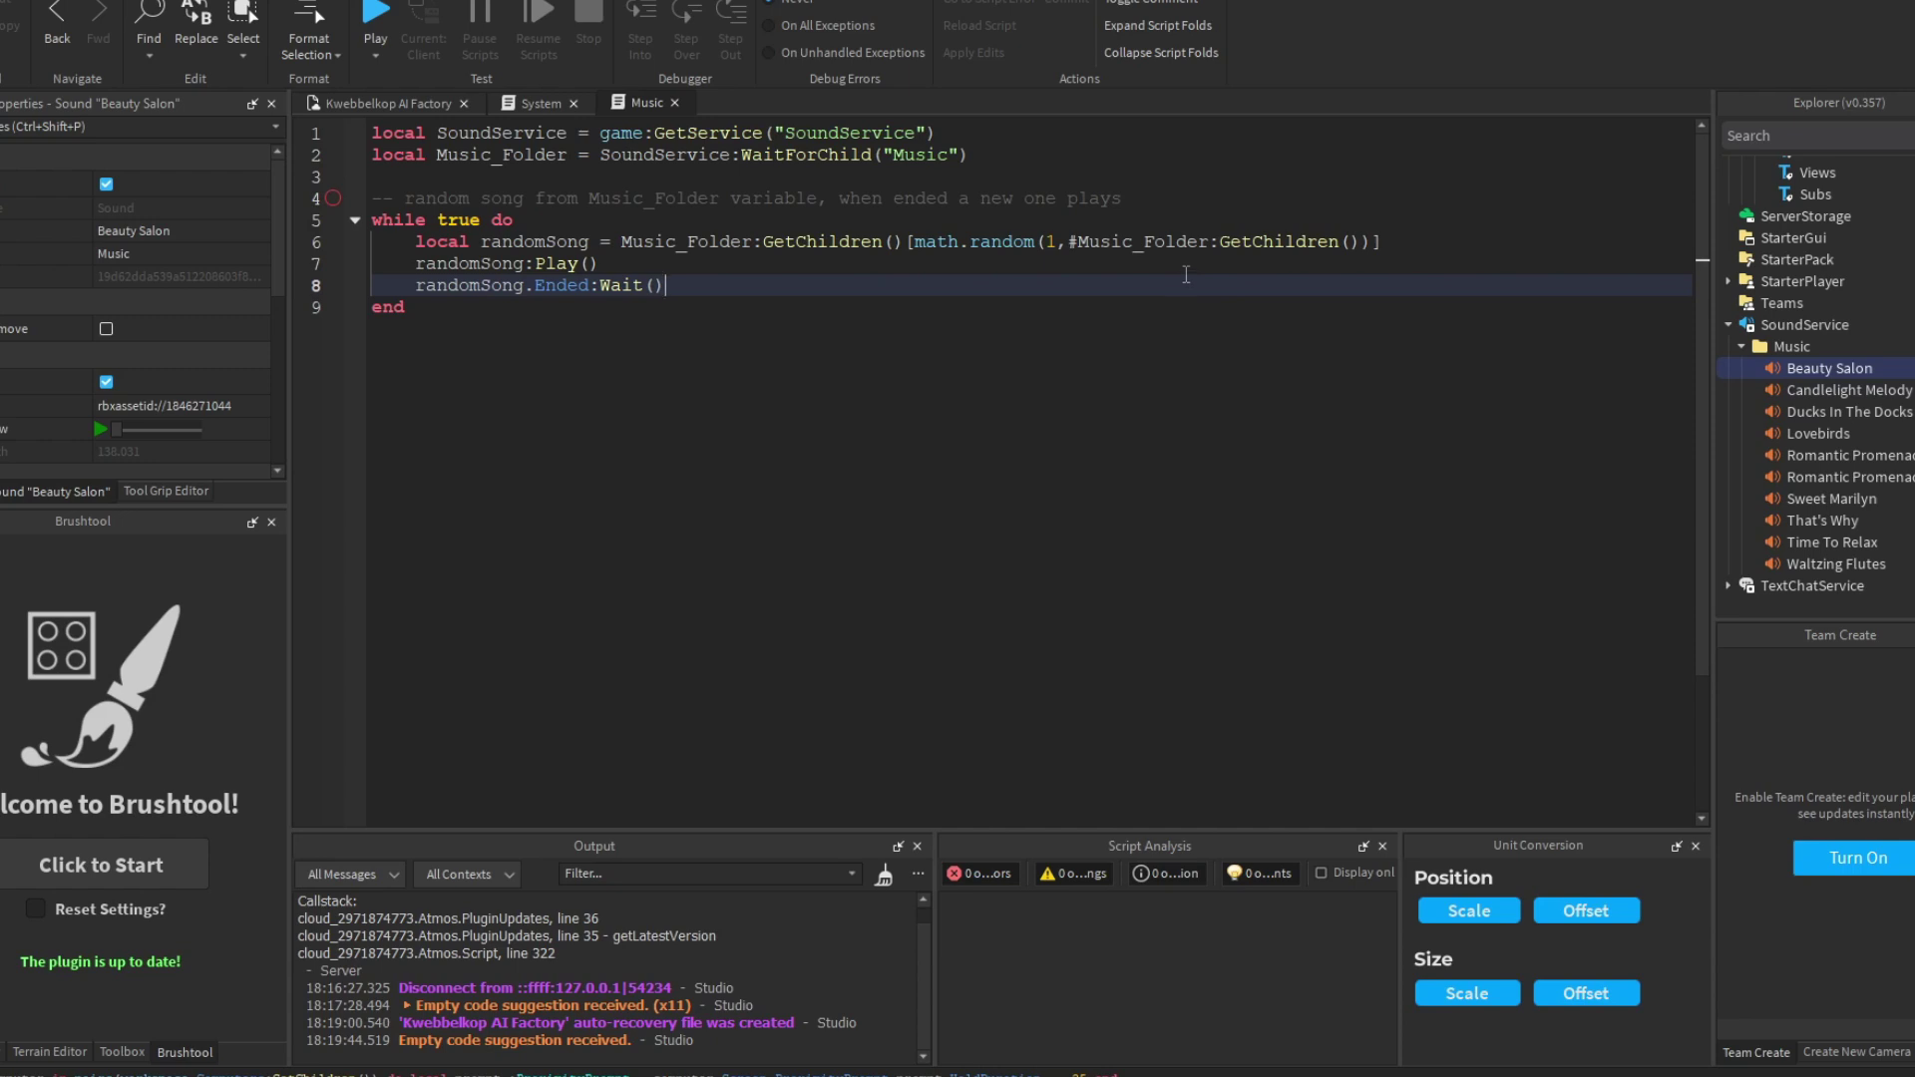
Step: Highlight the randomSong variable in the Music script's while loop to check where it is used
double_click(575, 242)
click(701, 283)
double_click(591, 242)
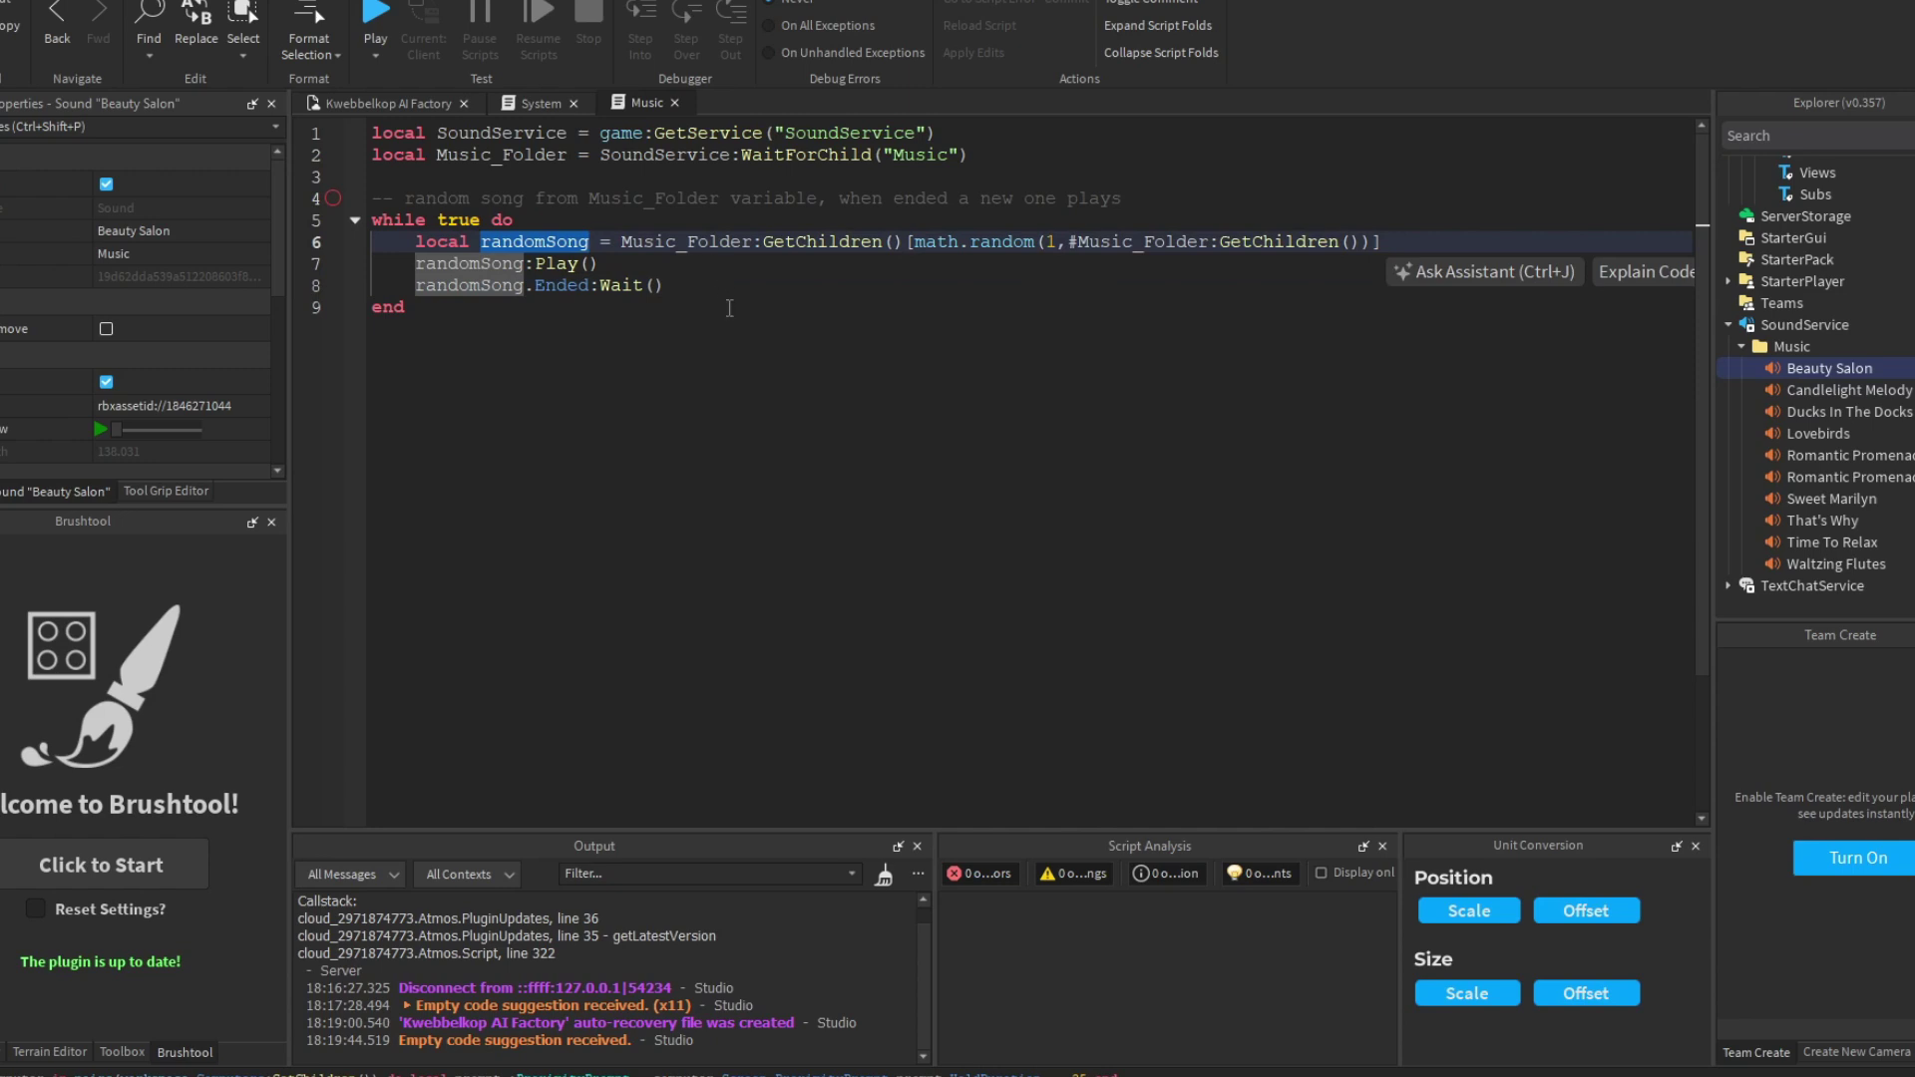
Step: Add two blank lines after the randomSong.Ended:Wait() line in the Music script's while loop
click(729, 308)
click(724, 287)
key(Return)
key(Return)
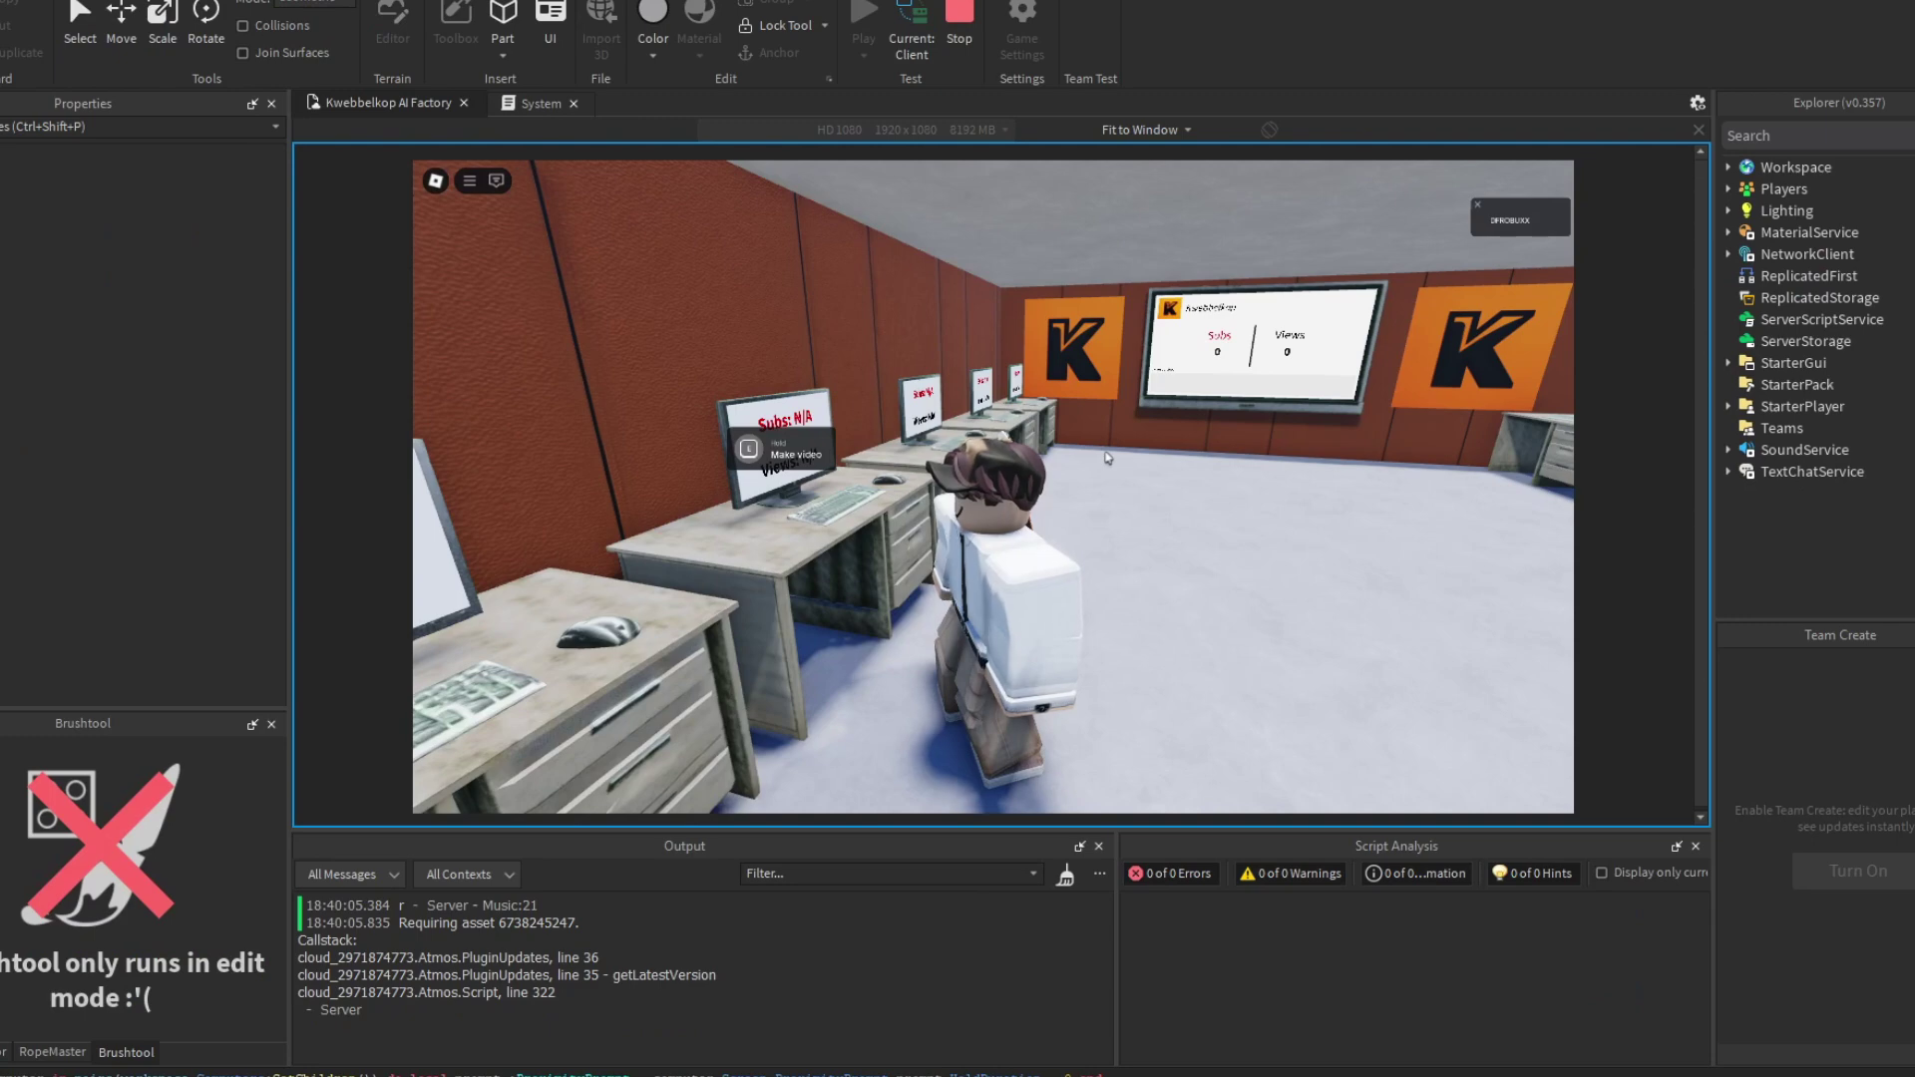
Step: Make videos repeatedly at a desk computer in the playtest to check the subs and views counters
key(e)
key(e)
key(e)
key(e)
key(e)
key(e)
key(e)
key(e)
key(e)
key(e)
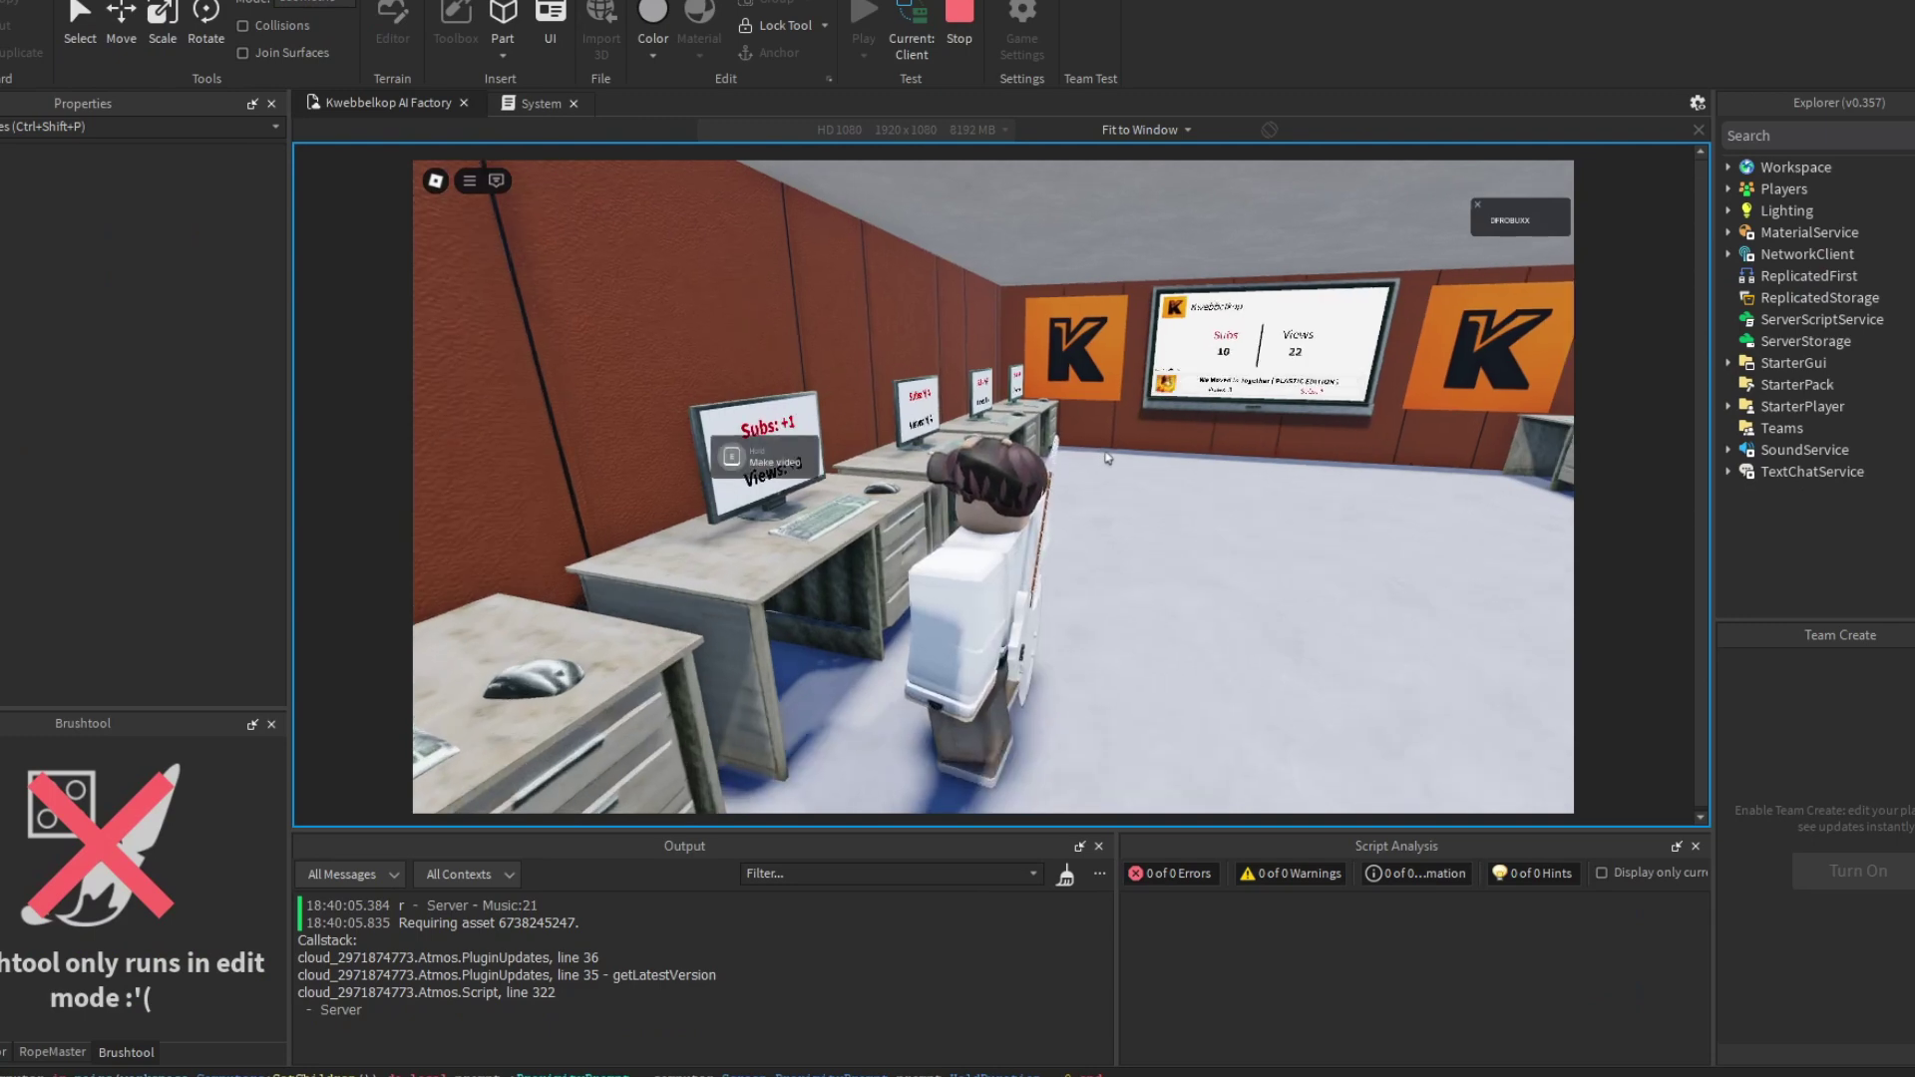
key(e)
key(e)
key(e)
key(e)
Step: Walk the character away from the desk and around the office in front of the wall screen
key(d)
key(w)
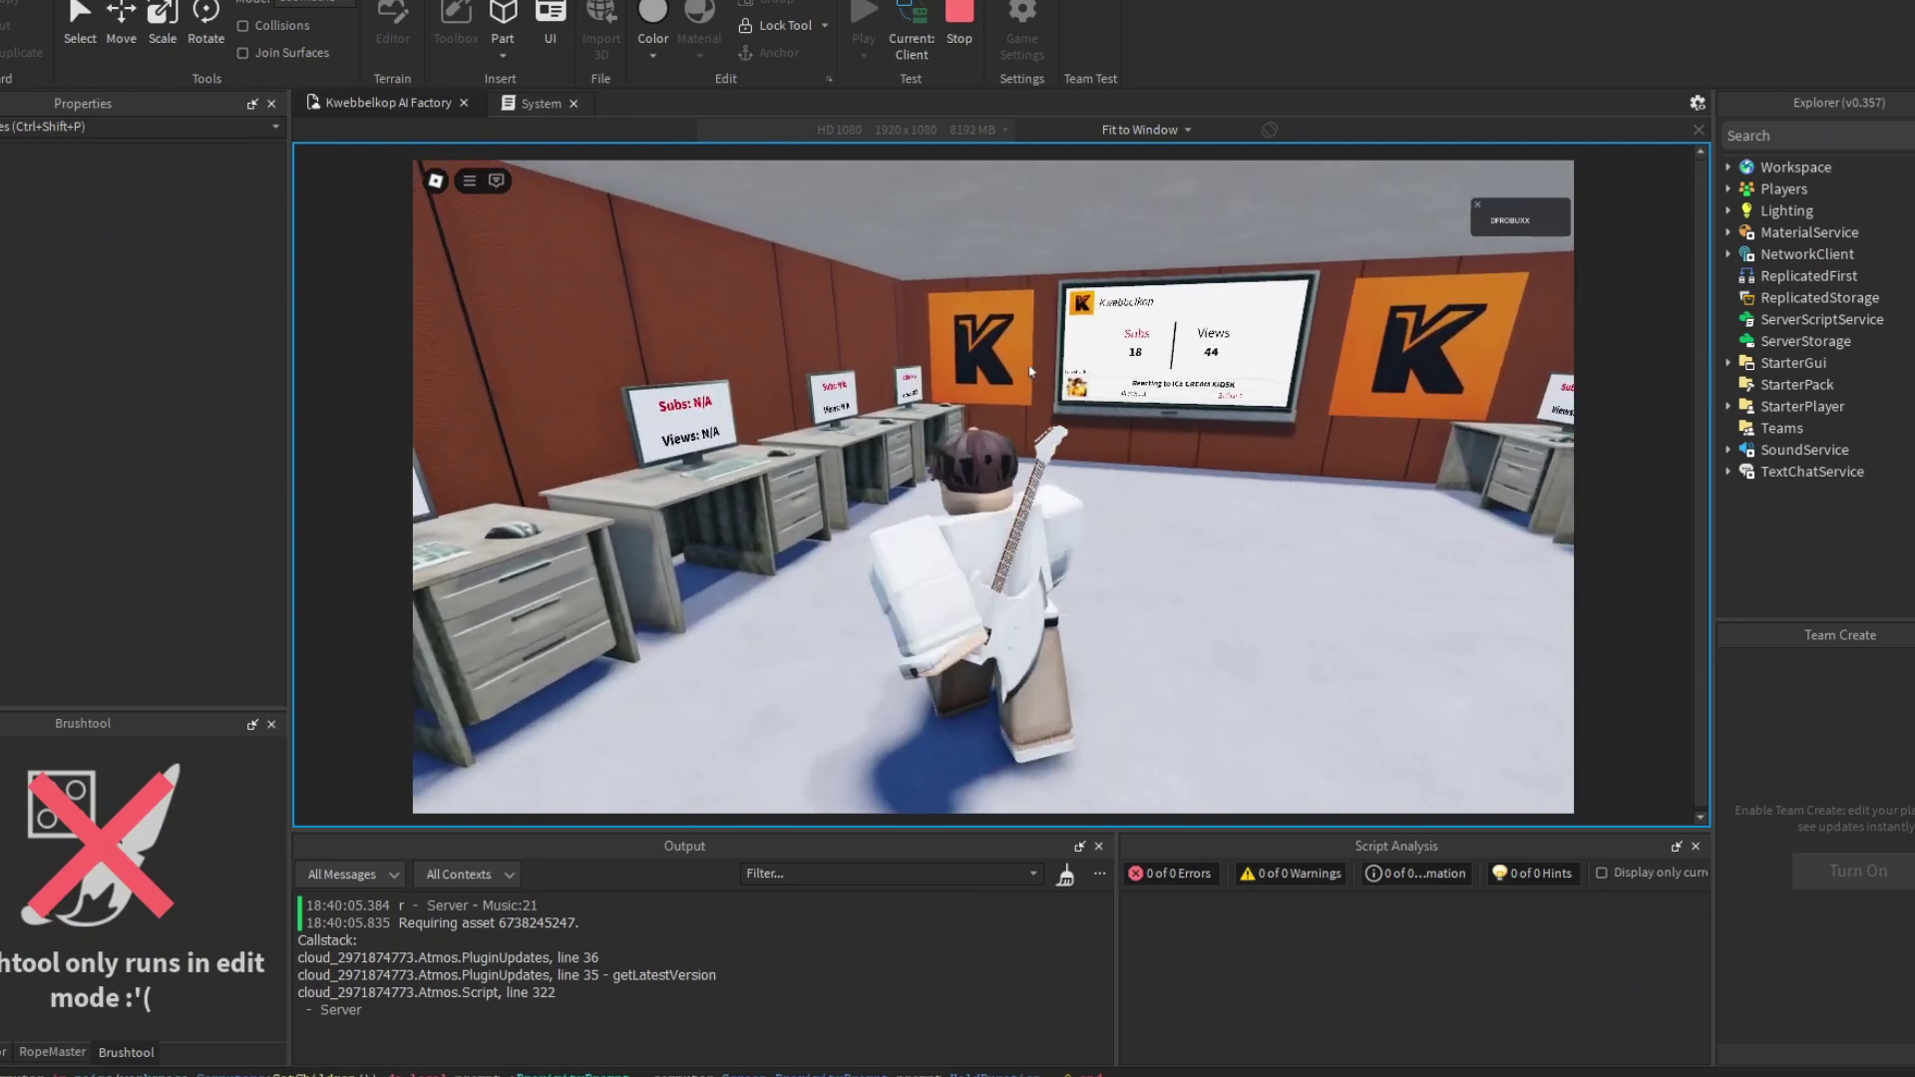
key(s)
key(s)
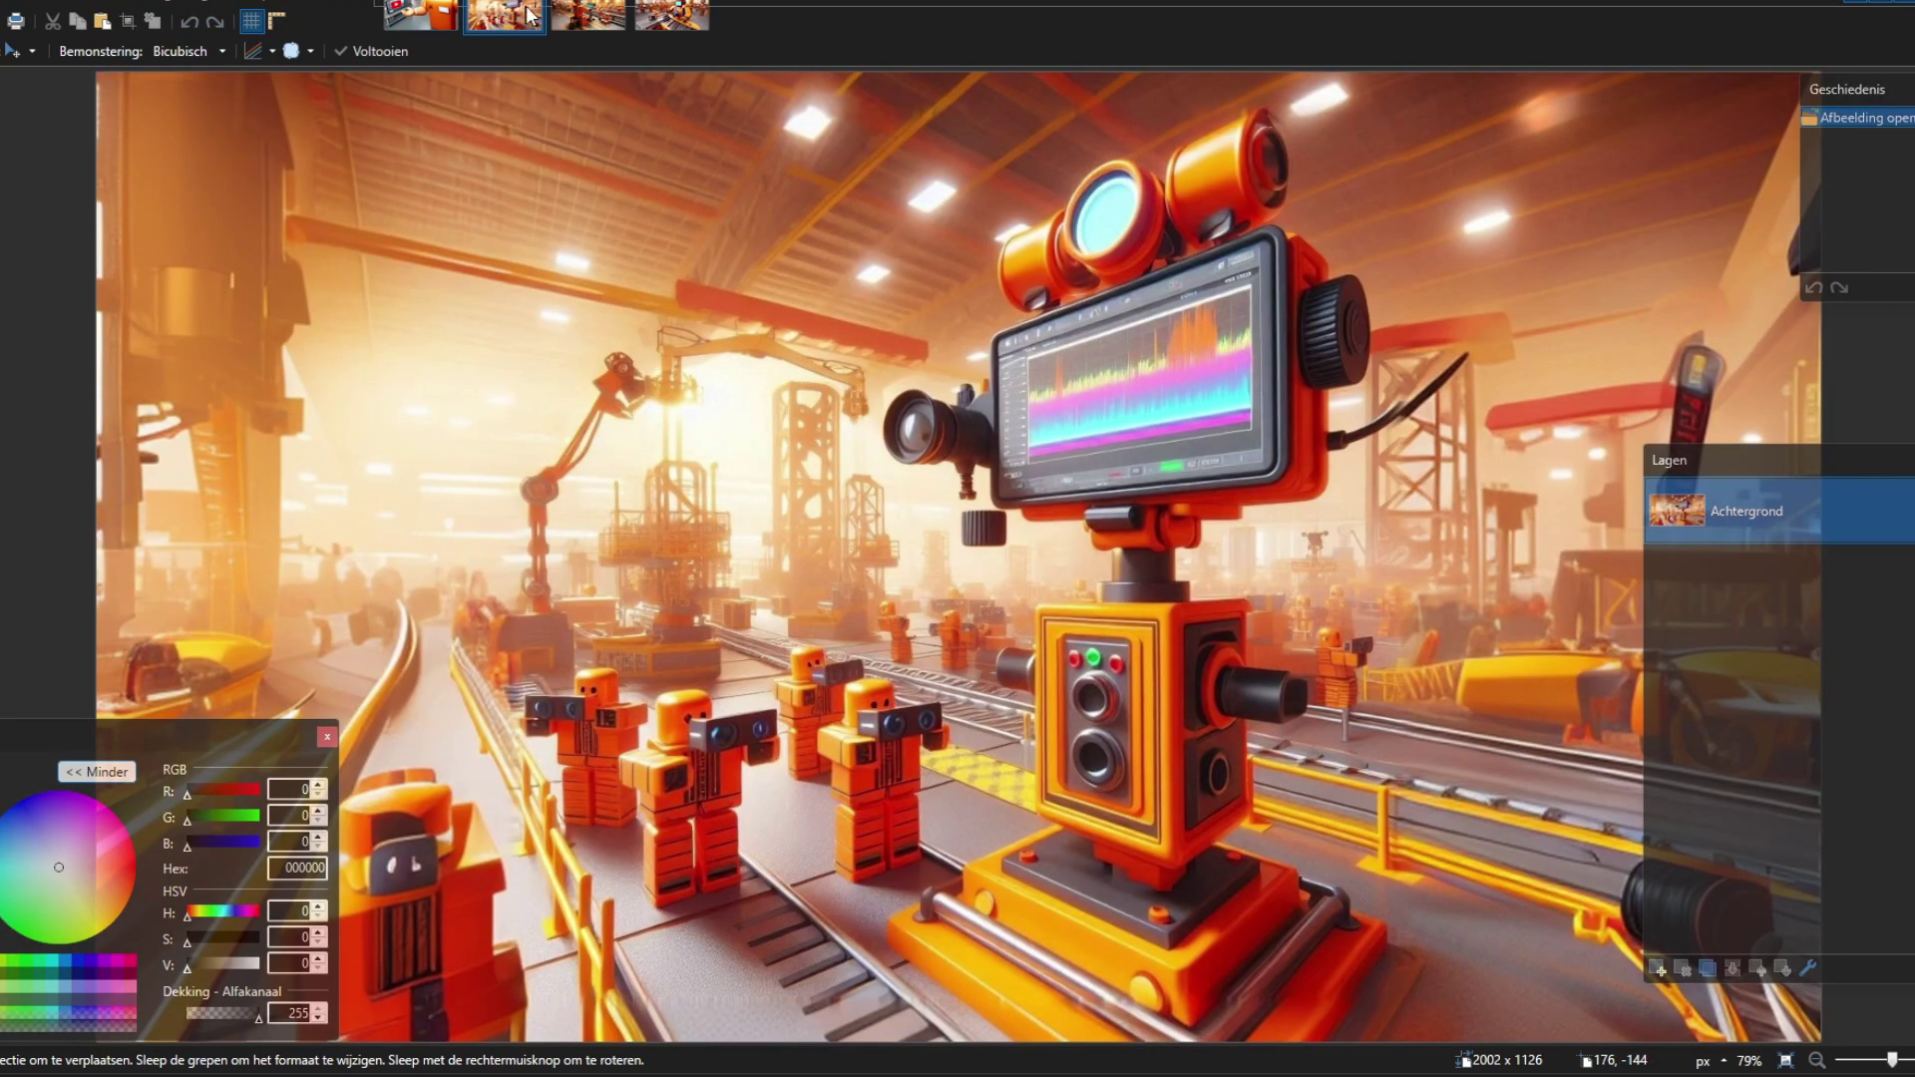
Step: Switch to the image editor and compare the open AI-generated factory images
click(593, 18)
click(666, 25)
click(594, 20)
click(516, 20)
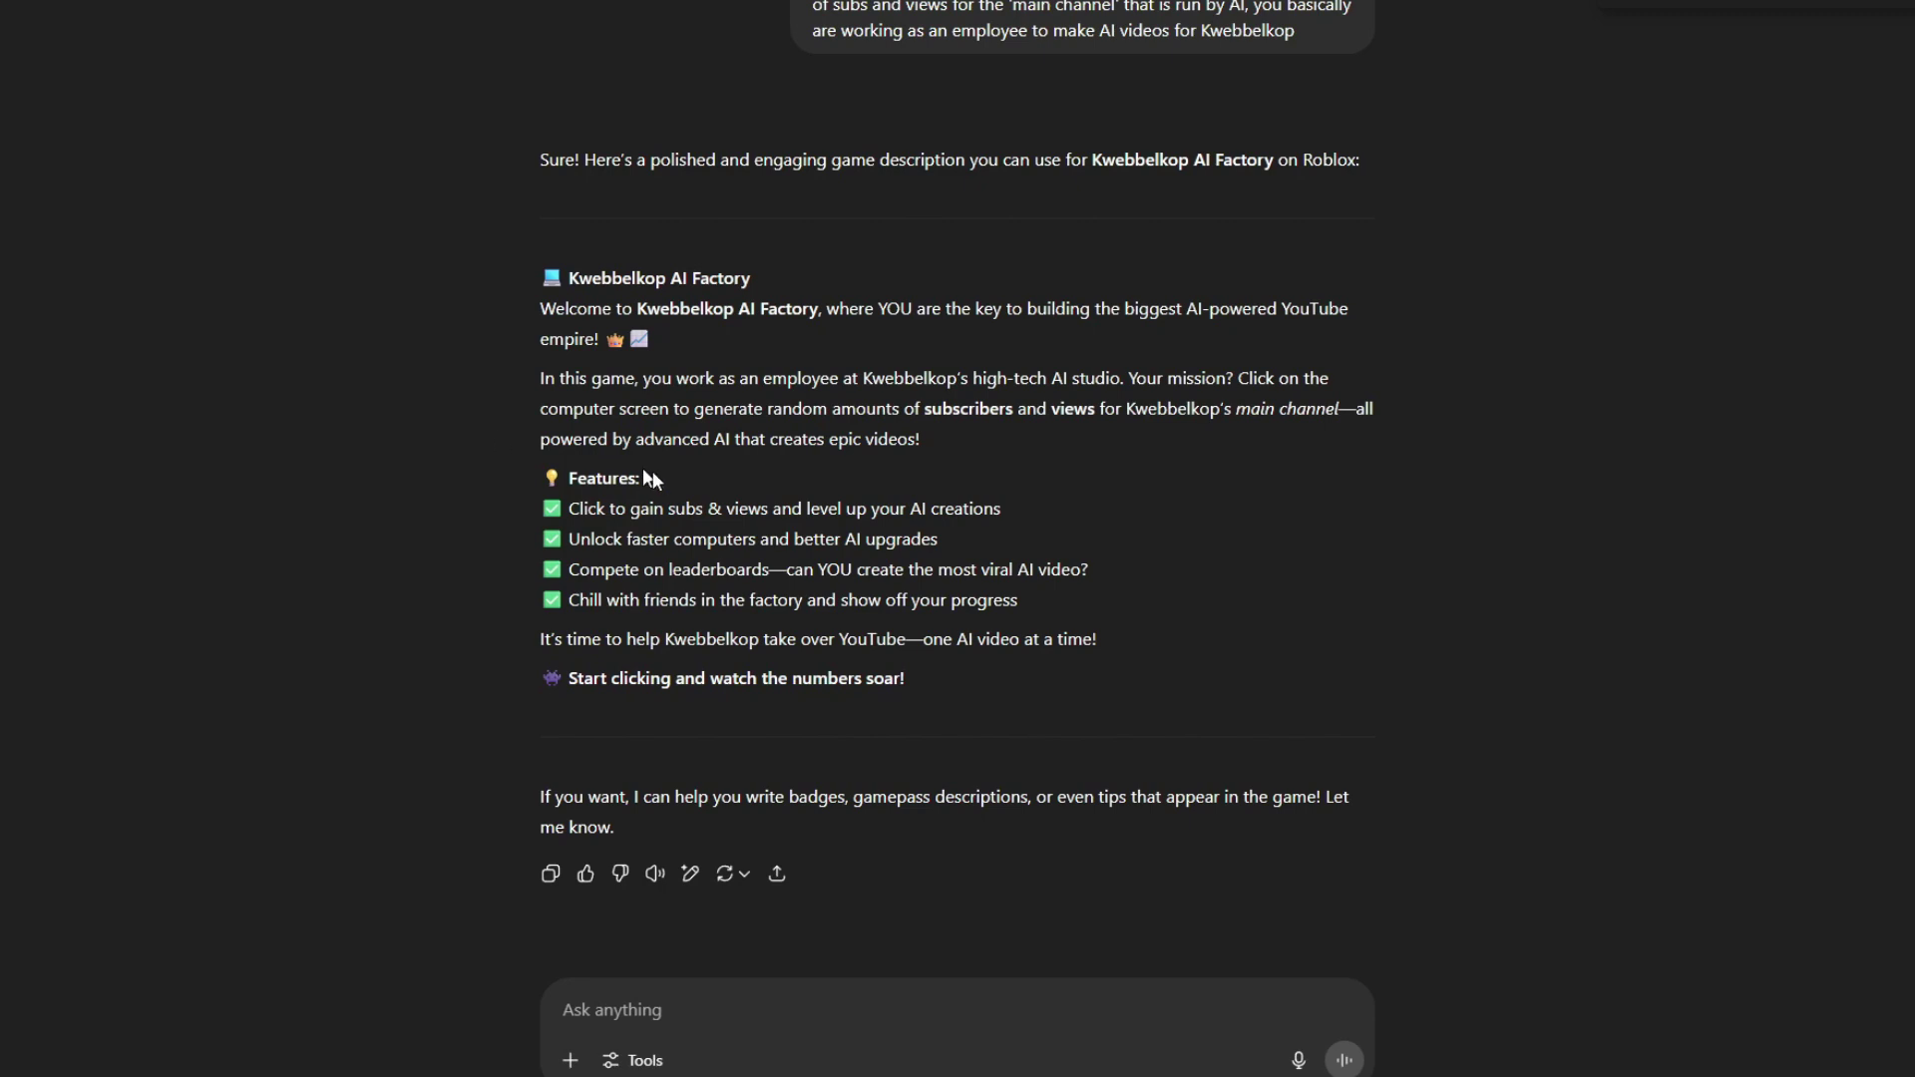
Step: Switch to ChatGPT and highlight the faster computers and leaderboards features in the generated game description
drag(1089, 570, 577, 536)
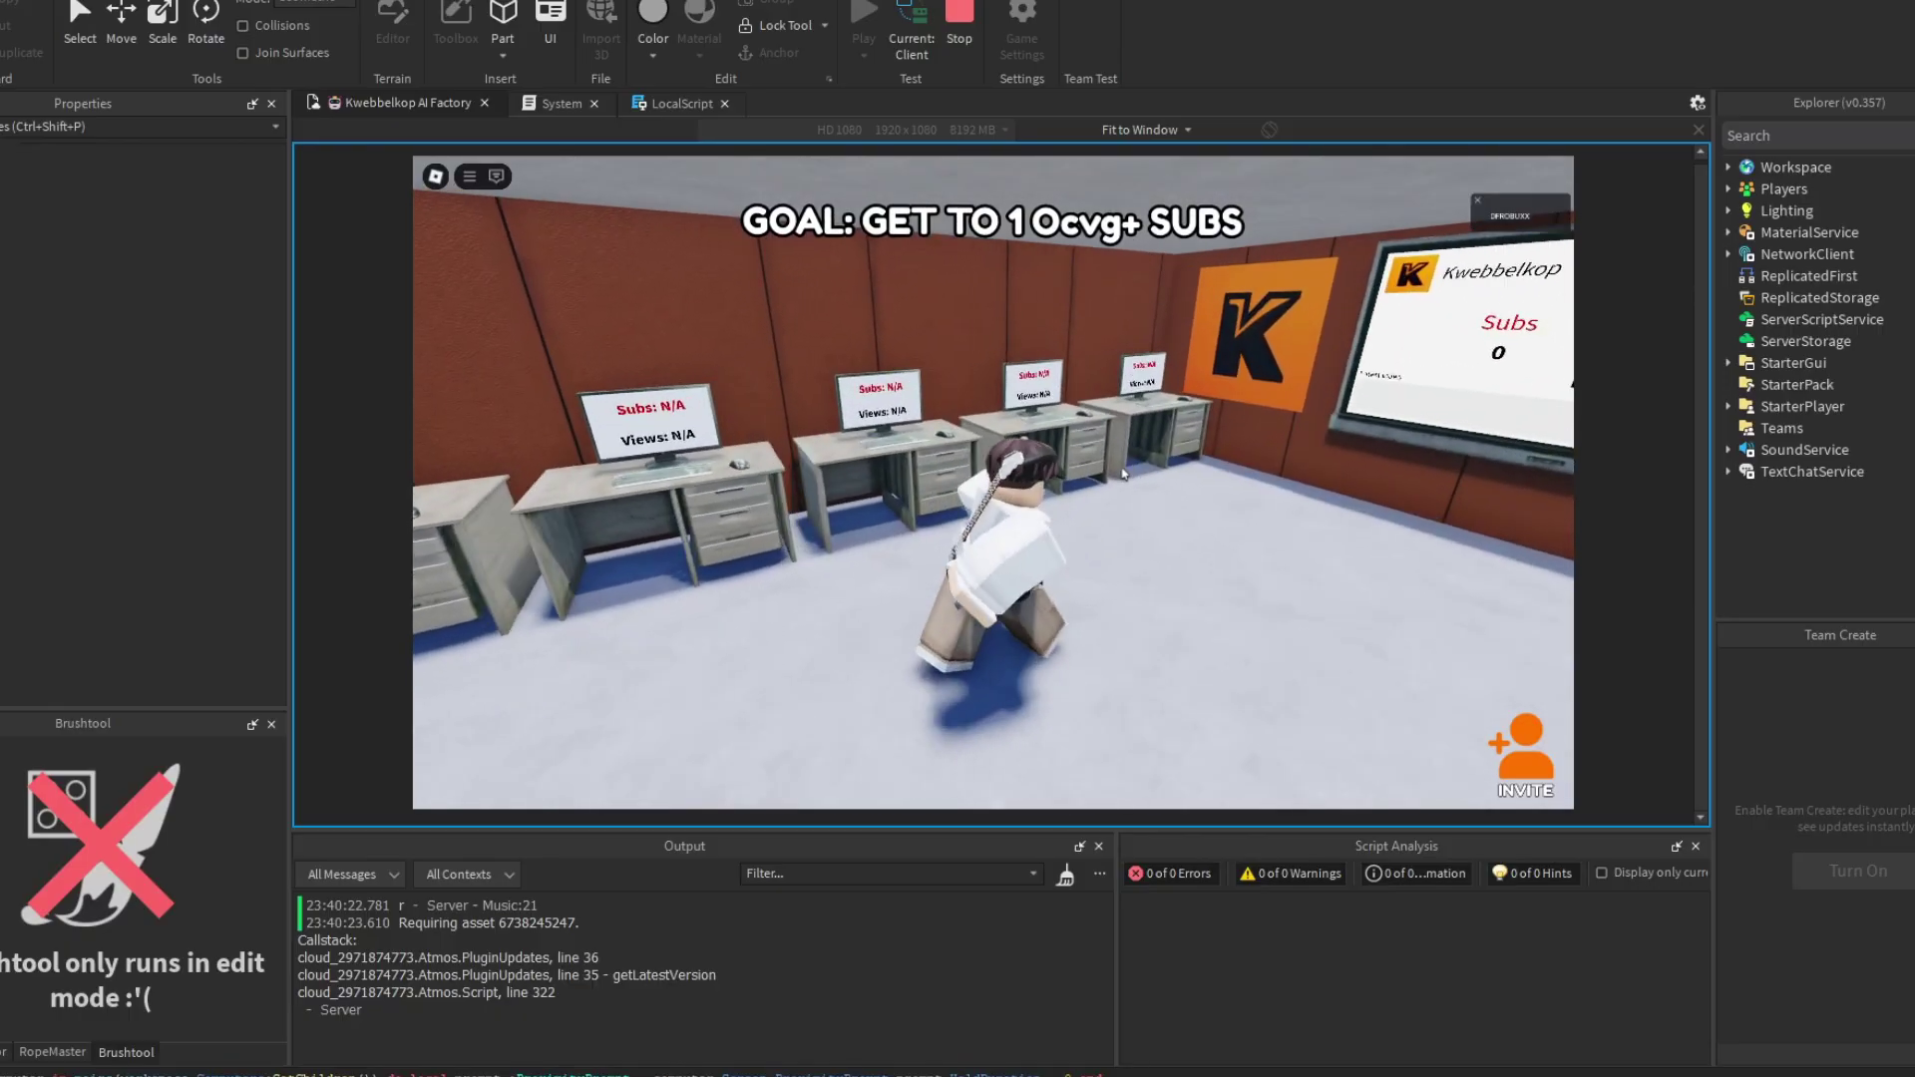
Step: Playtest the version with the subs goal and Invite icon by walking to a desk computer and making videos repeatedly
key(w)
right_drag(1123, 475, 1123, 474)
key(f)
key(f)
key(f)
key(f)
key(f)
key(f)
key(e)
key(e)
key(e)
key(e)
key(e)
key(e)
key(e)
key(e)
key(e)
key(e)
key(e)
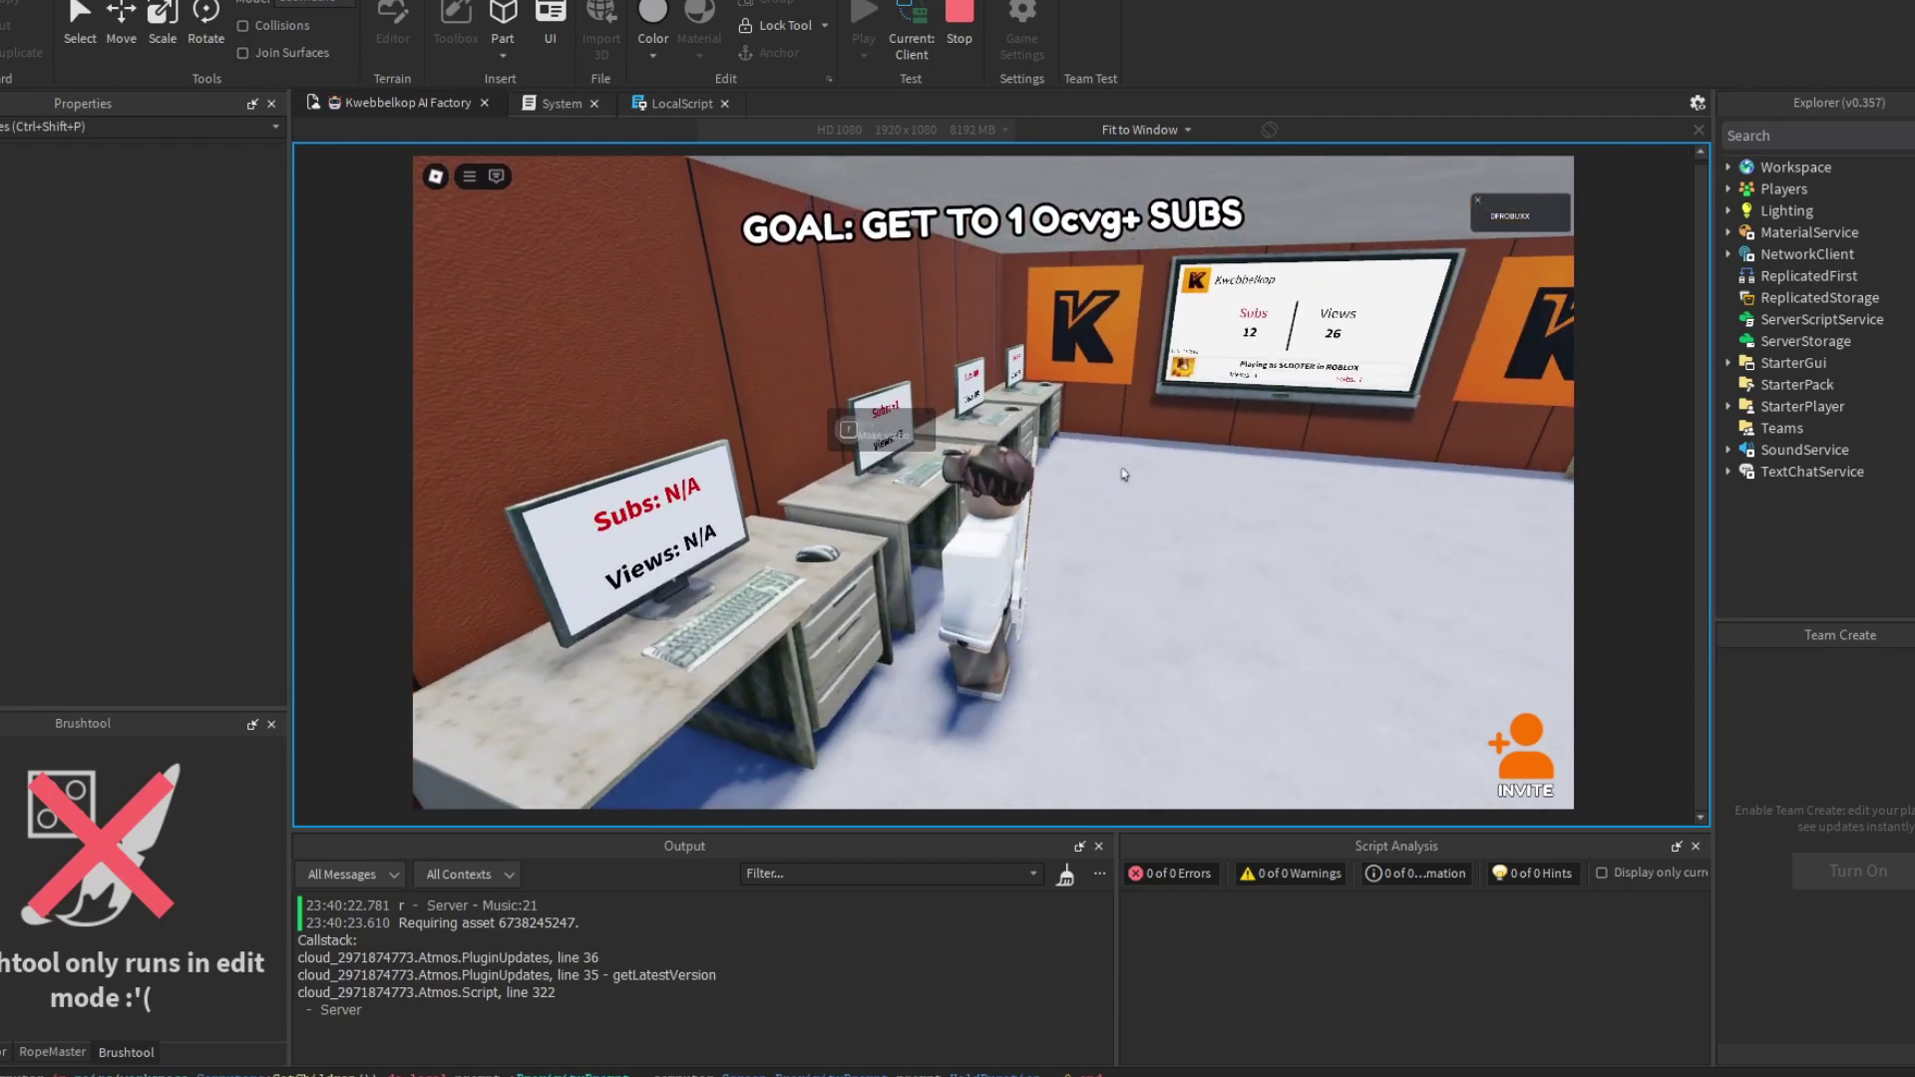
key(e)
key(e)
key(e)
key(e)
key(e)
key(e)
key(e)
key(e)
key(e)
key(e)
key(e)
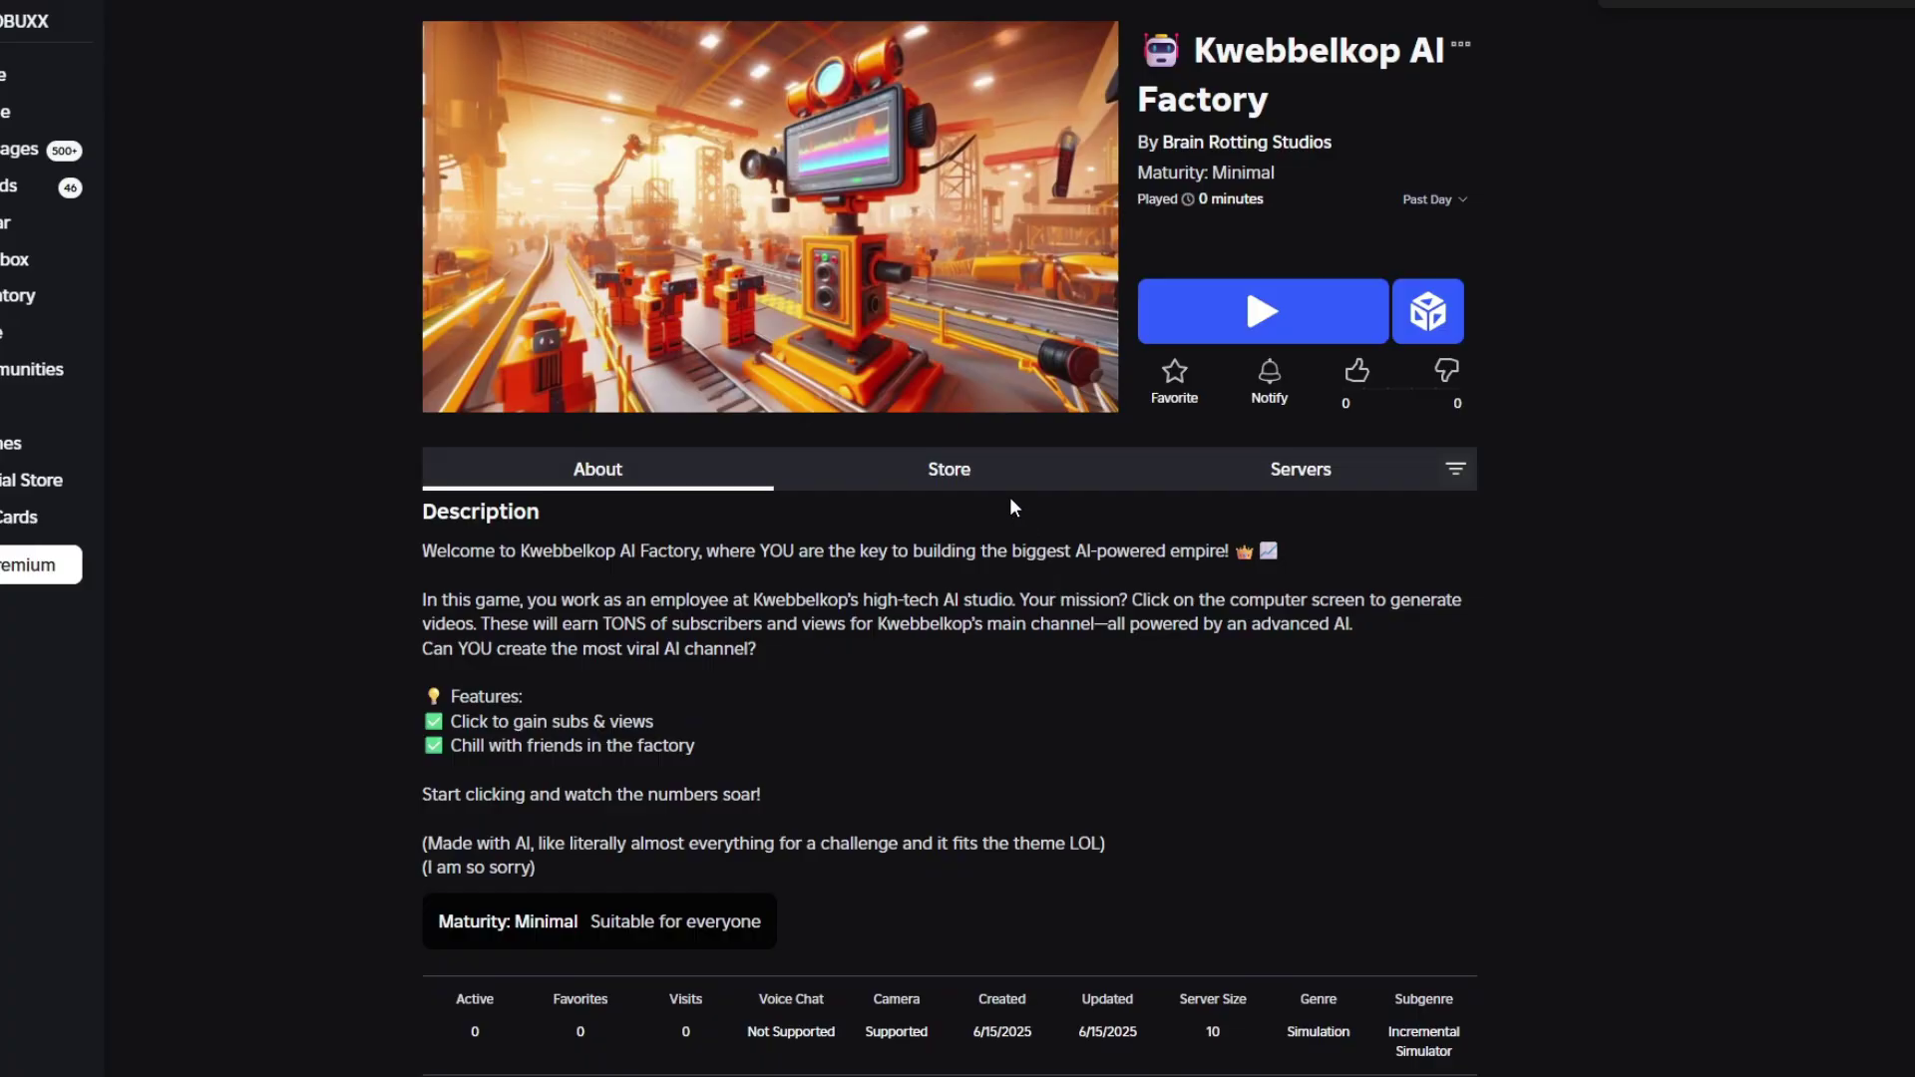
Step: Switch to the Roblox website and open the Store section of the Kwebbelkop AI Factory page
click(1009, 483)
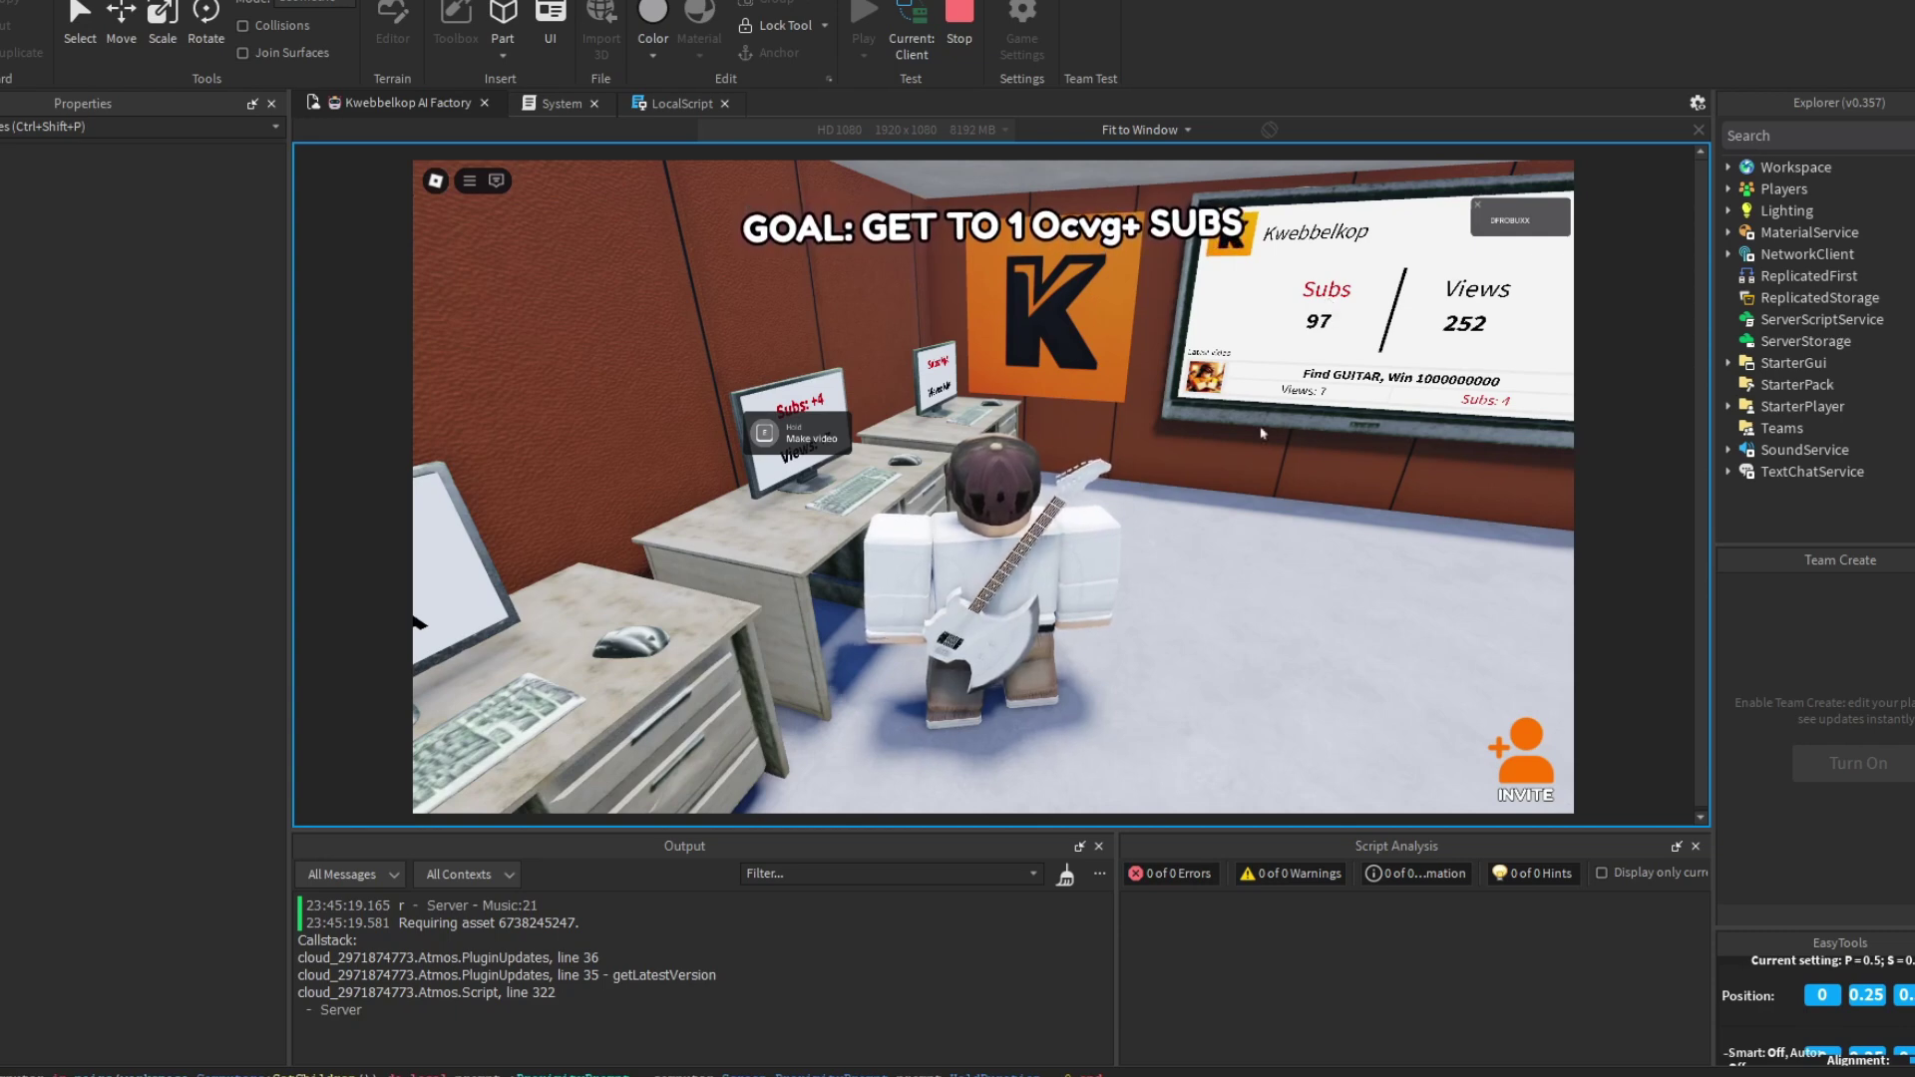
Step: Return to the Studio playtest and turn the camera to view the character in front of the wall screen
right_drag(1245, 433, 1244, 433)
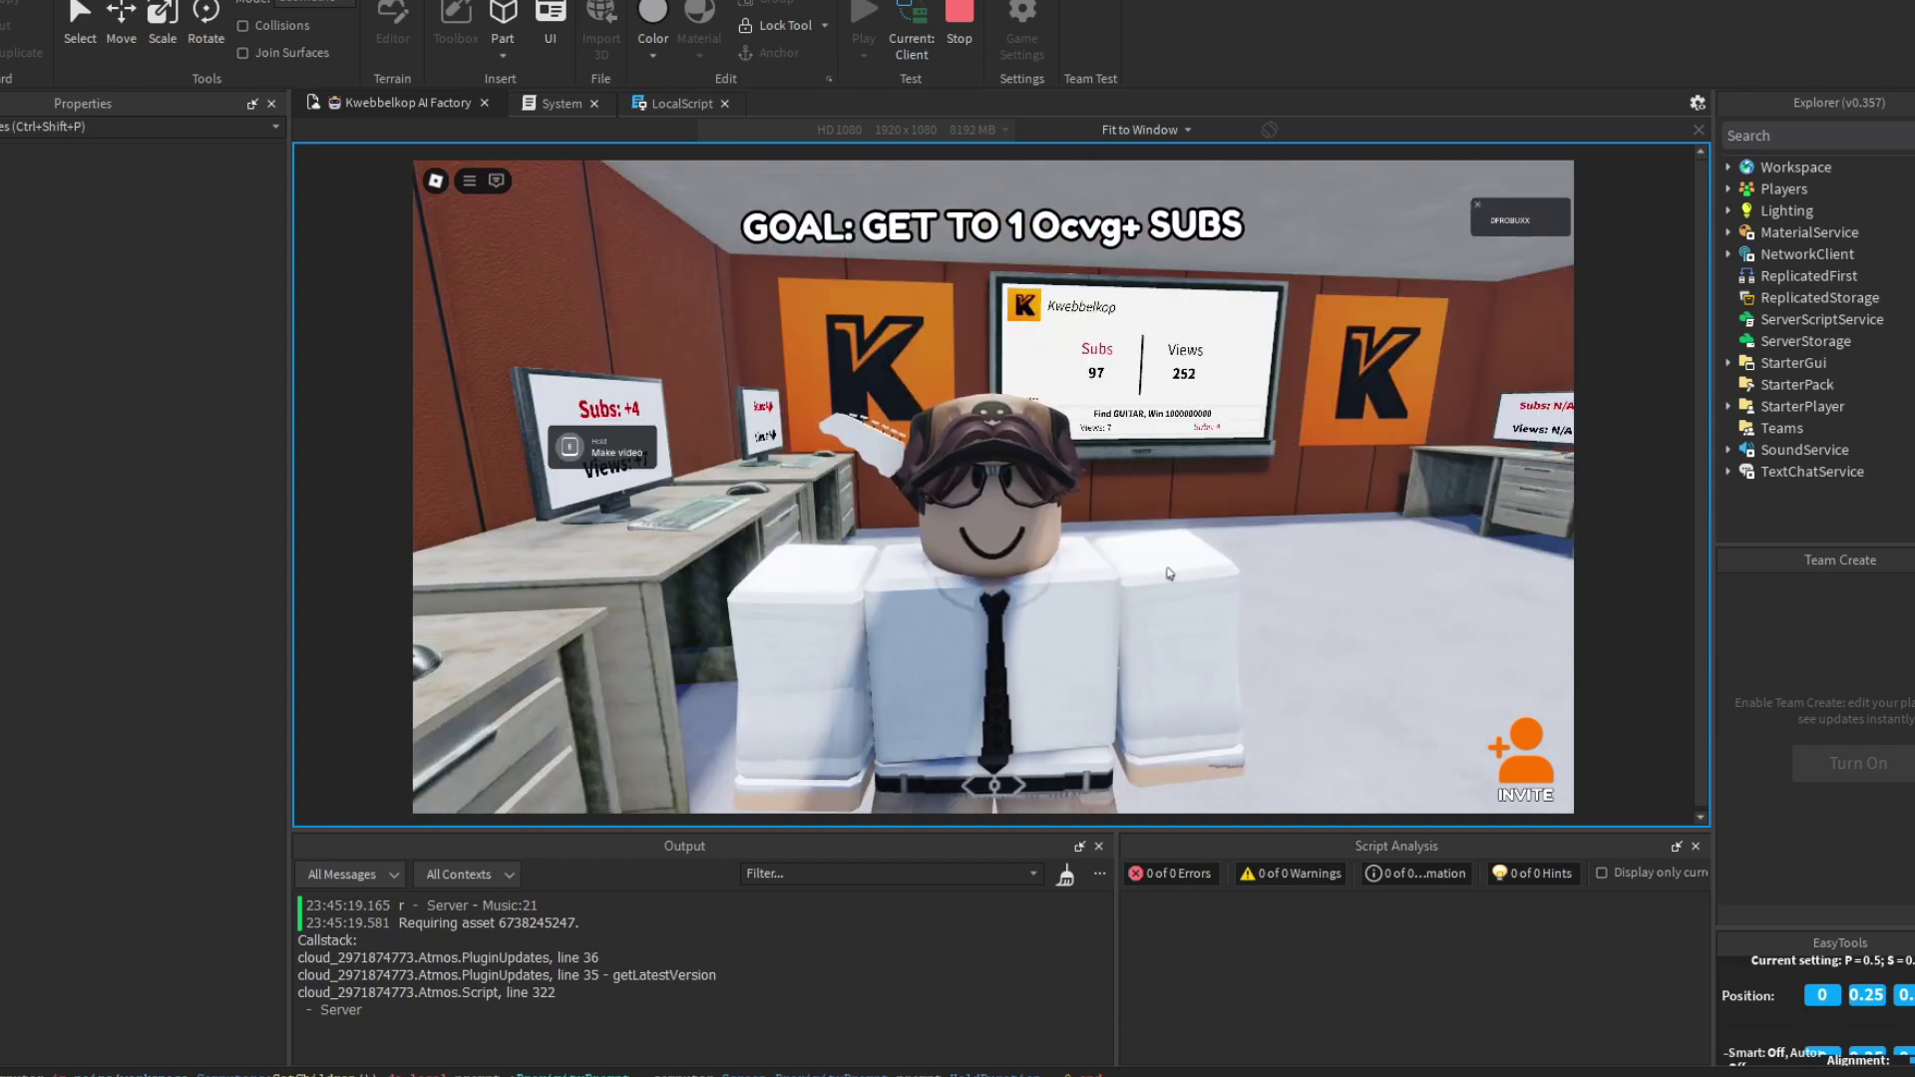